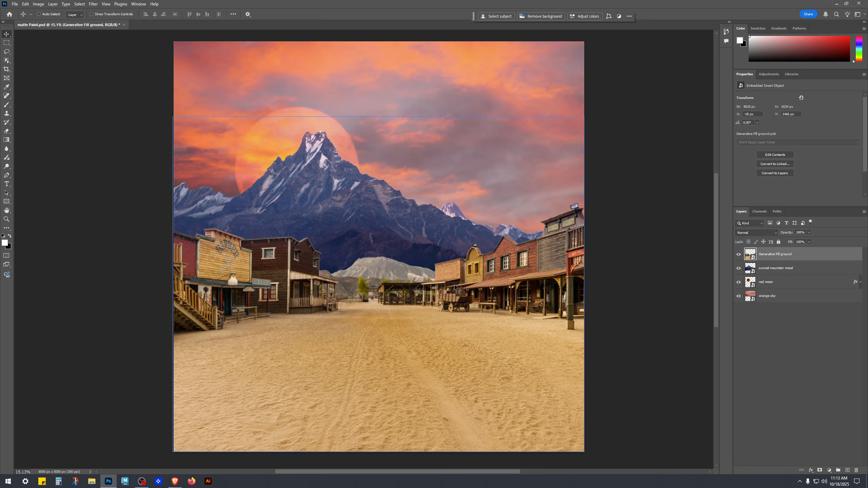
- Rename the Generative Fill ground layer as "Old Town & Ground" and open its smart object contents
double_click(782, 254)
text(Old Town & Ground)
key(Return)
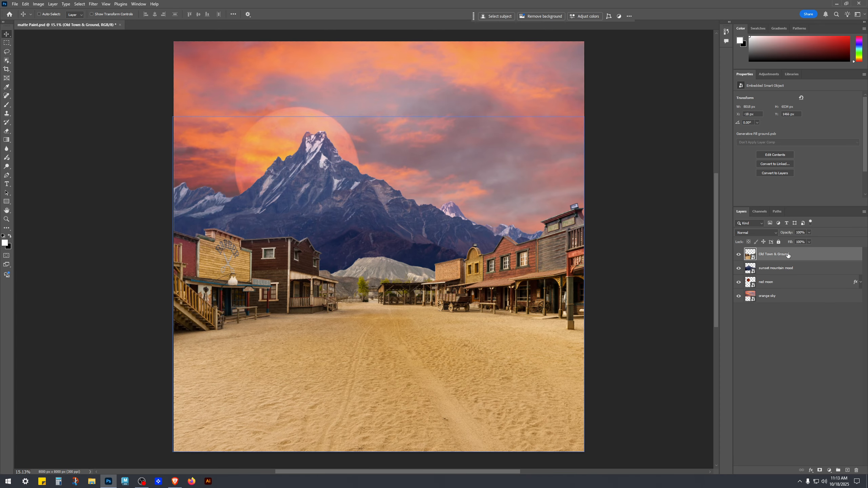
double_click(751, 256)
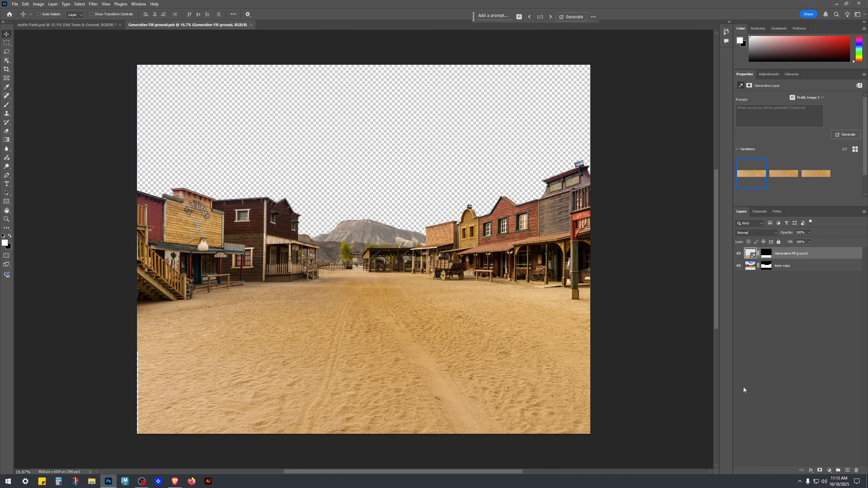
- Examine the town buildings, the ground and the distant mountain, including the town copy layer and its mask
scroll(440, 327, up, 1)
drag(458, 313, 496, 304)
scroll(498, 303, down, 1)
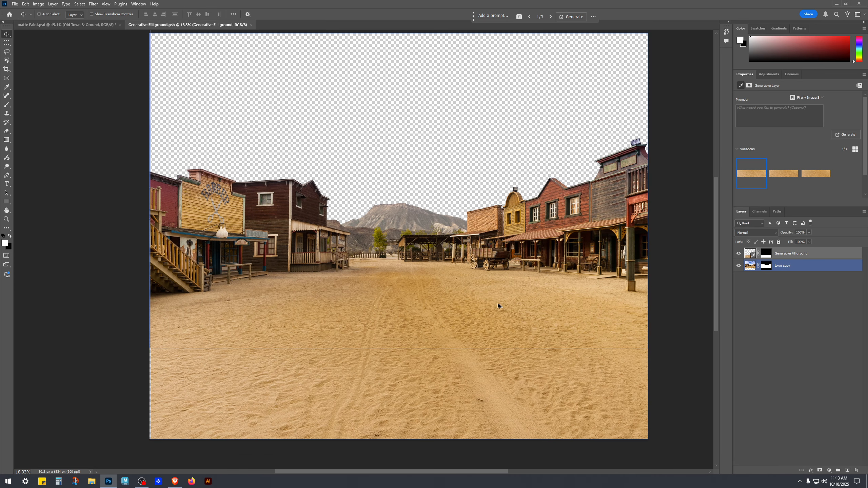
scroll(366, 210, up, 9)
scroll(425, 230, up, 1)
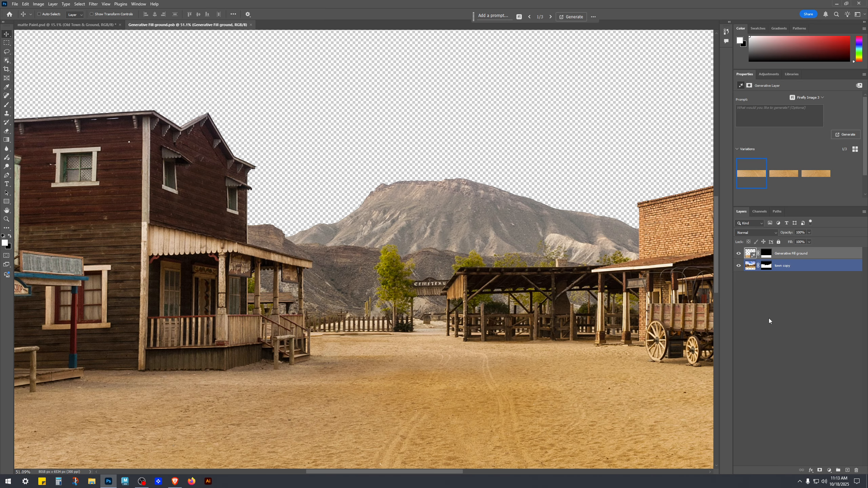
scroll(550, 357, down, 5)
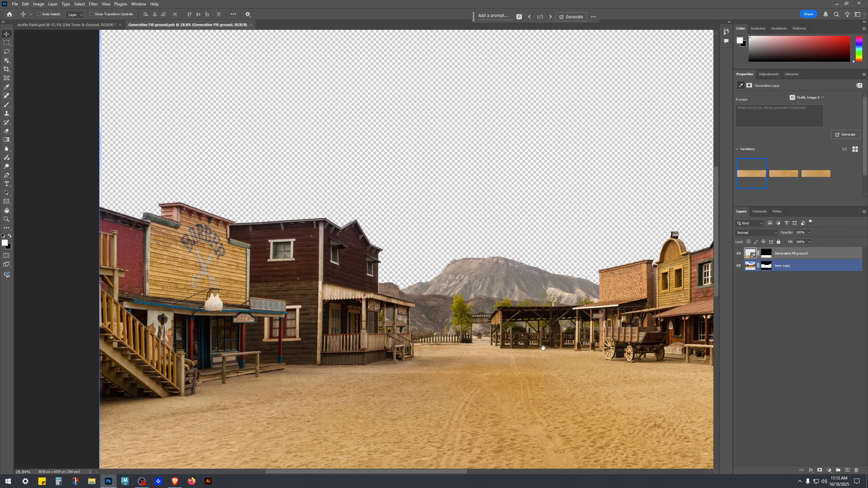
scroll(544, 349, down, 2)
scroll(512, 327, down, 4)
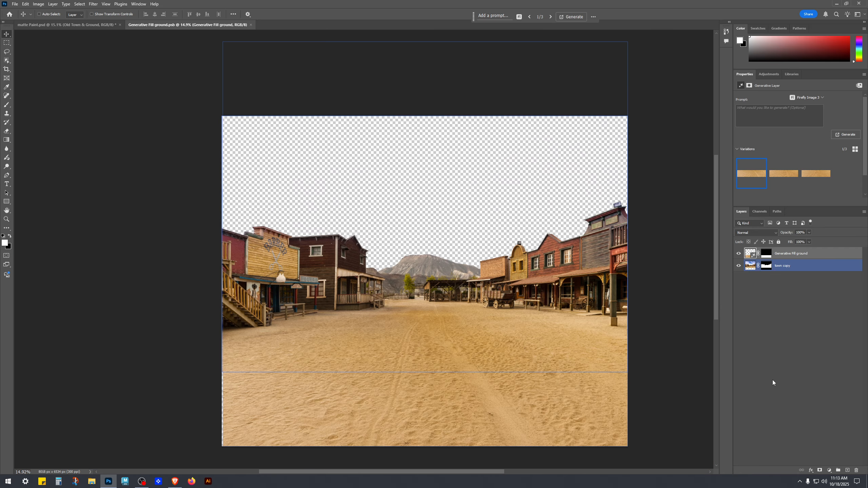
scroll(574, 325, up, 3)
scroll(577, 290, down, 1)
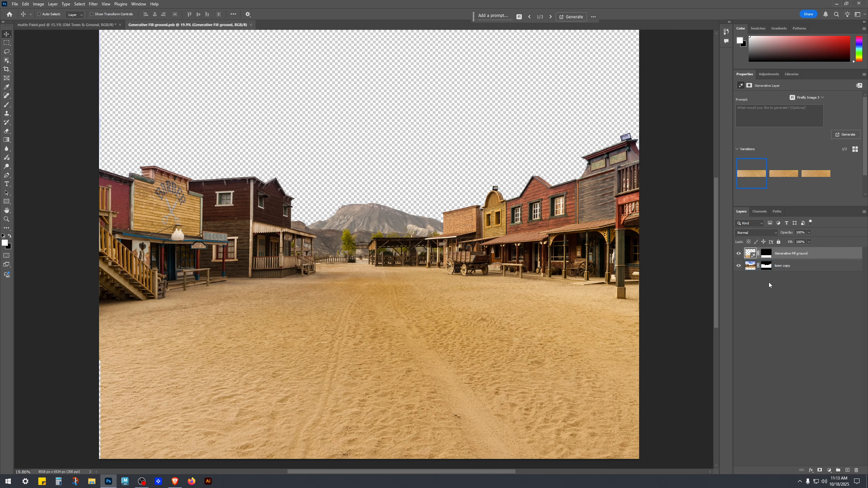
click(748, 270)
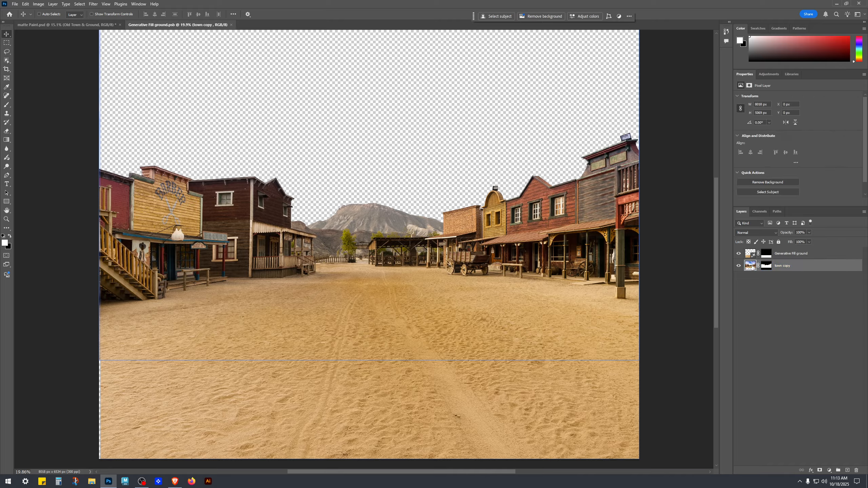
click(767, 268)
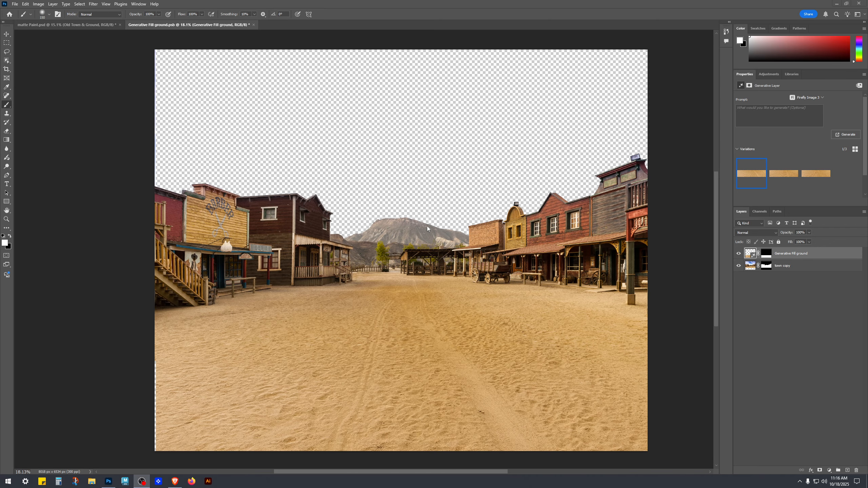
scroll(383, 250, up, 3)
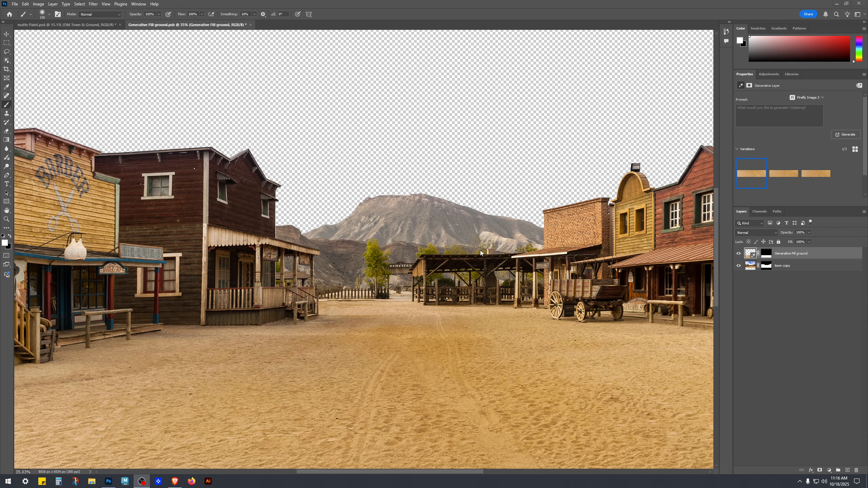
scroll(466, 243, up, 2)
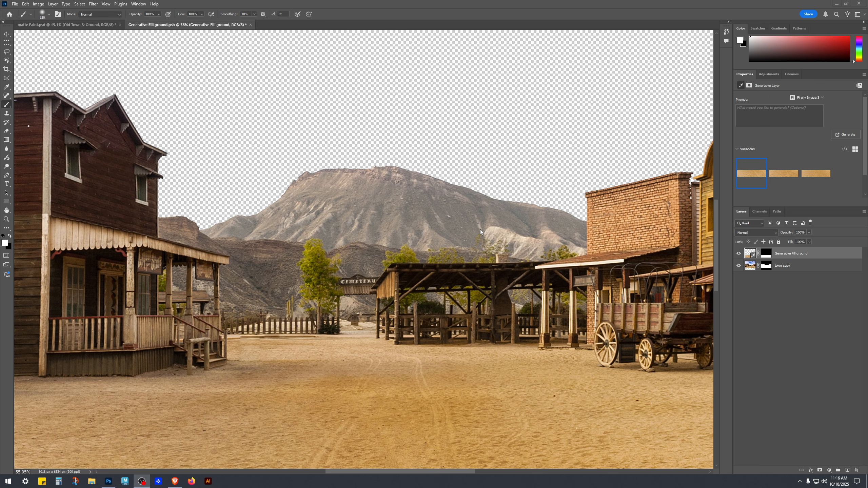
scroll(437, 296, down, 5)
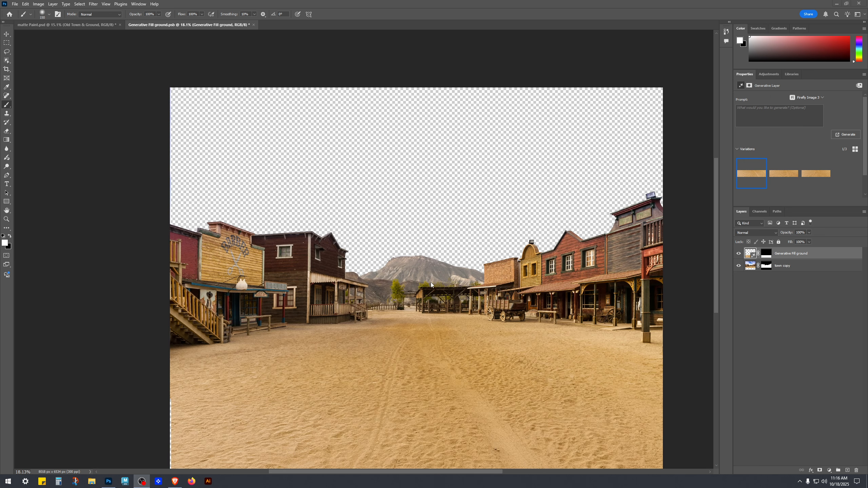
drag(440, 255, 407, 192)
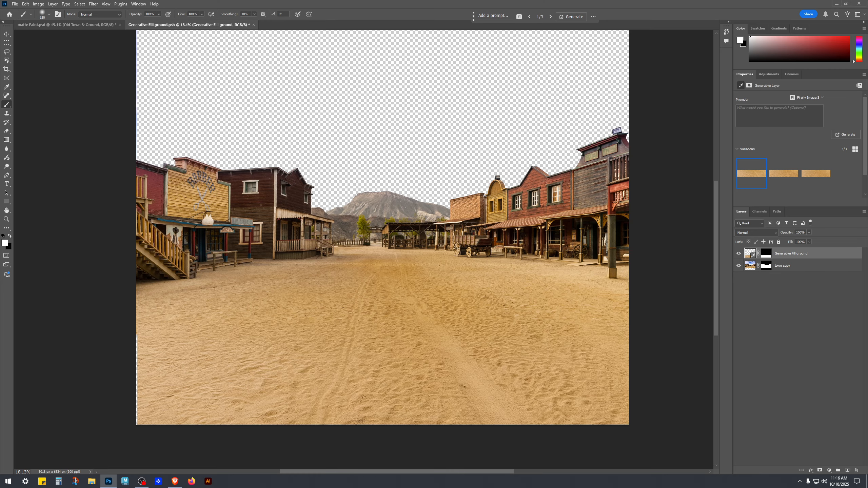
- Deselect the layers and add a Levels adjustment layer above the ground and town layers
click(800, 347)
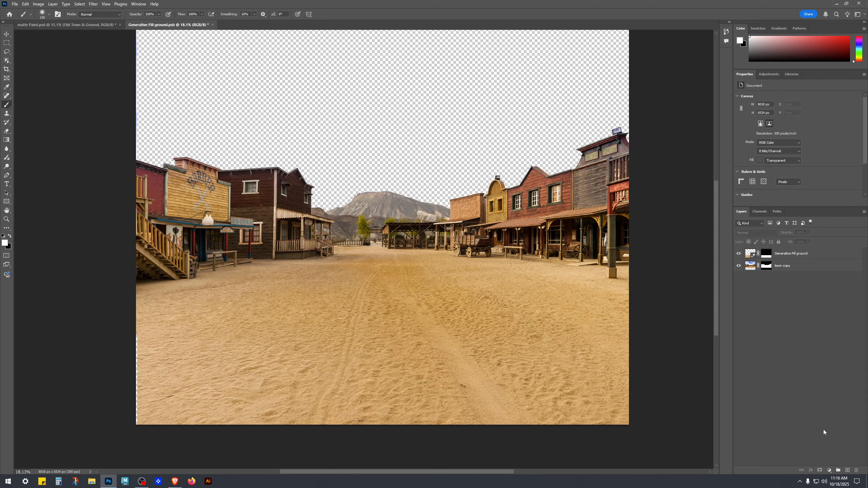
click(831, 471)
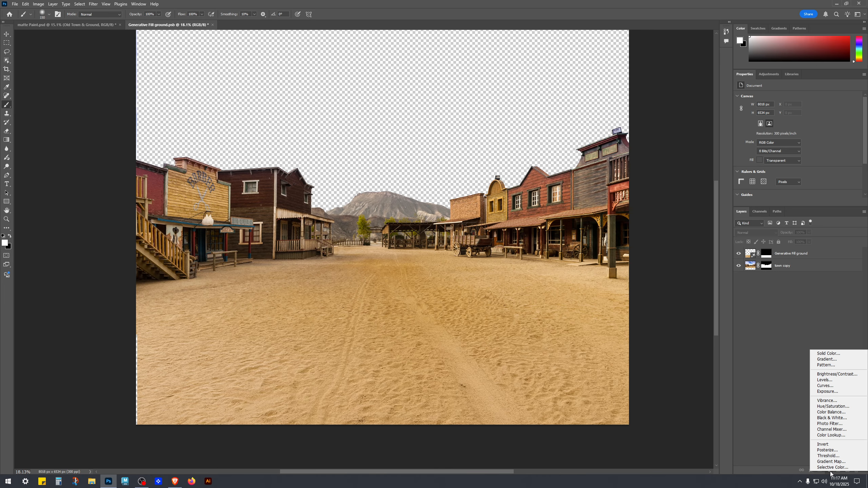
click(840, 380)
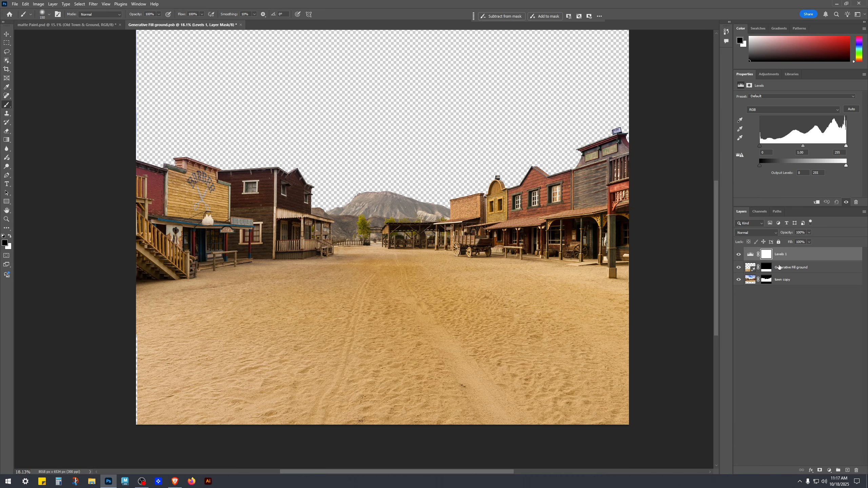
- Deepen the scene's shadows by raising the Levels black input to 48
drag(495, 204, 504, 216)
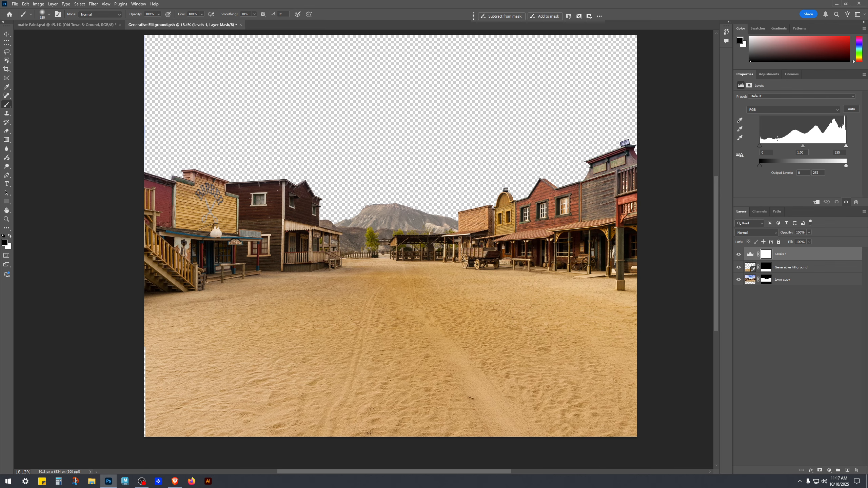
drag(766, 149, 775, 150)
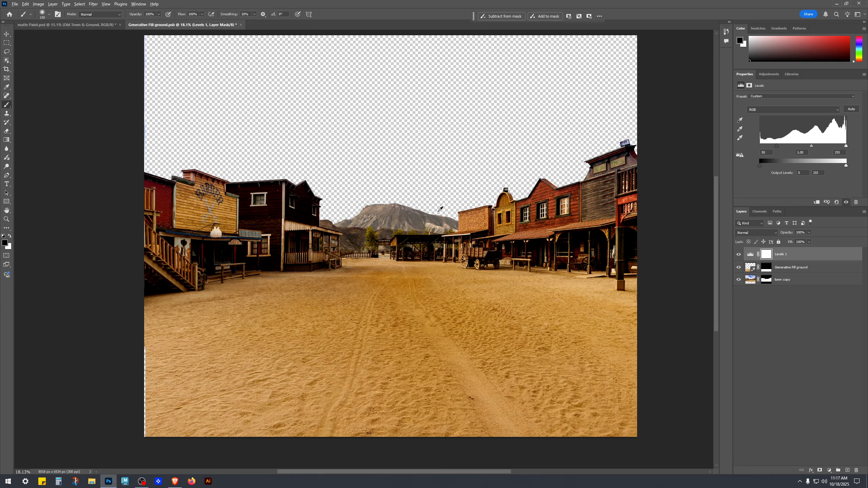
scroll(428, 221, up, 8)
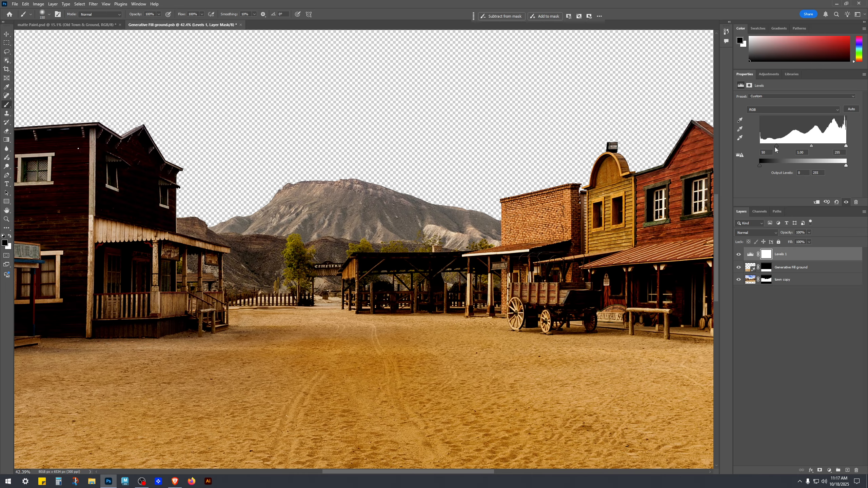
drag(775, 148, 777, 151)
- Compare the town with and without the Levels adjustment by toggling the adjustment layer's visibility
scroll(665, 247, right, 5)
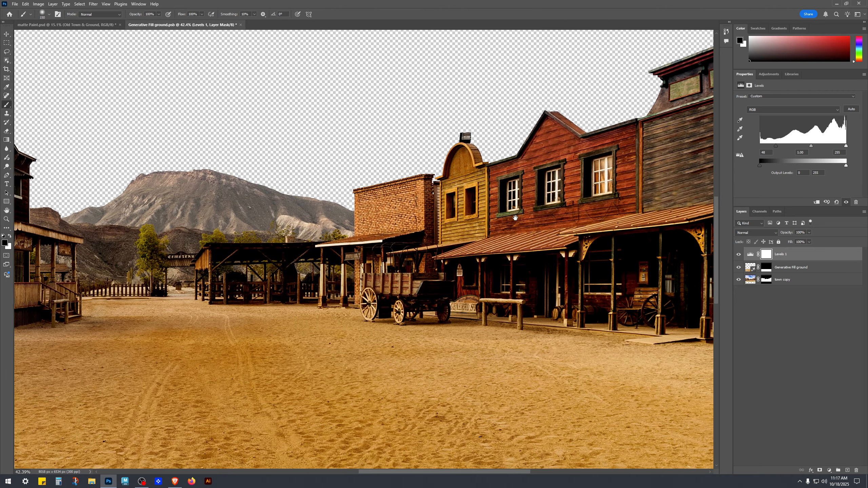
scroll(620, 246, down, 3)
drag(411, 266, 503, 254)
click(739, 254)
click(740, 255)
click(739, 255)
click(739, 255)
click(739, 255)
click(739, 255)
click(740, 255)
click(739, 255)
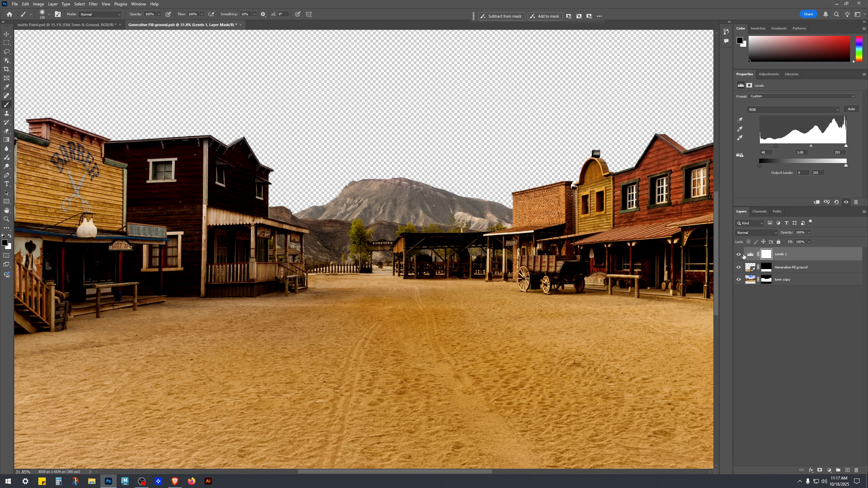
drag(496, 296, 440, 253)
drag(558, 313, 493, 265)
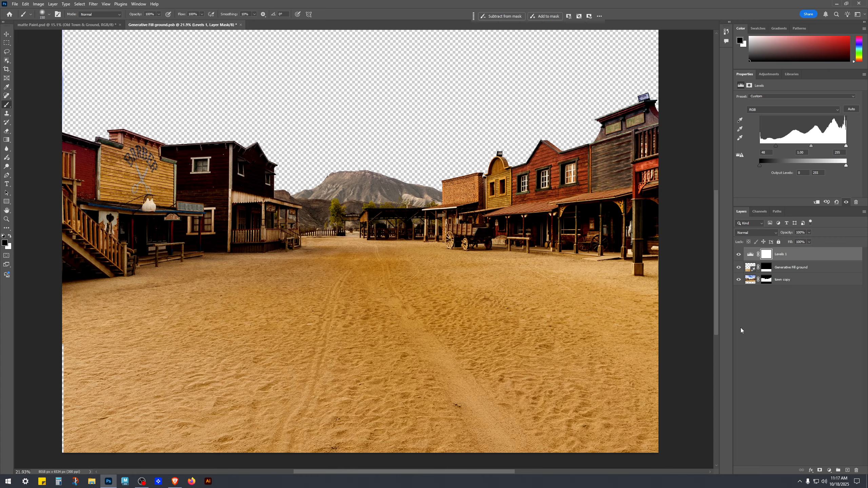
- Enlarge the brush for the Levels mask to 1300 px and check its hardness setting
key(bracketright)
key(bracketright)
key(bracketright)
key(bracketright)
key(bracketright)
key(bracketright)
key(bracketright)
key(bracketright)
key(bracketright)
key(bracketright)
key(bracketright)
key(bracketright)
key(bracketright)
key(bracketleft)
key(bracketright)
key(bracketright)
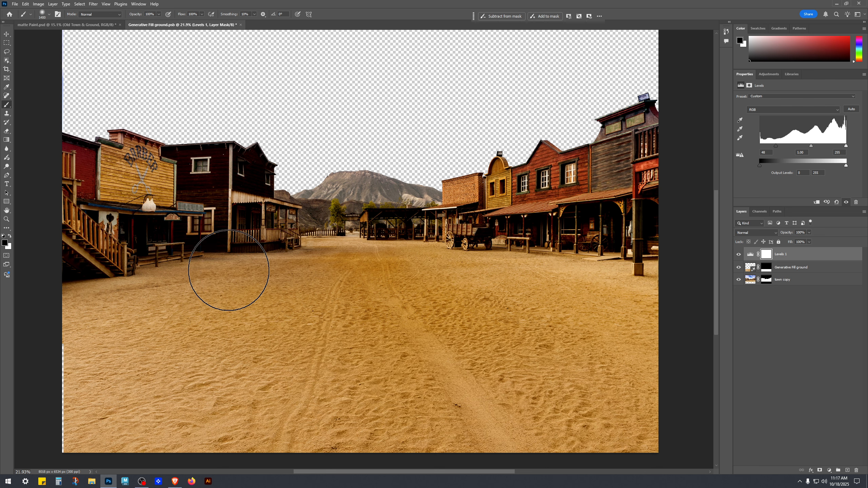
click(50, 14)
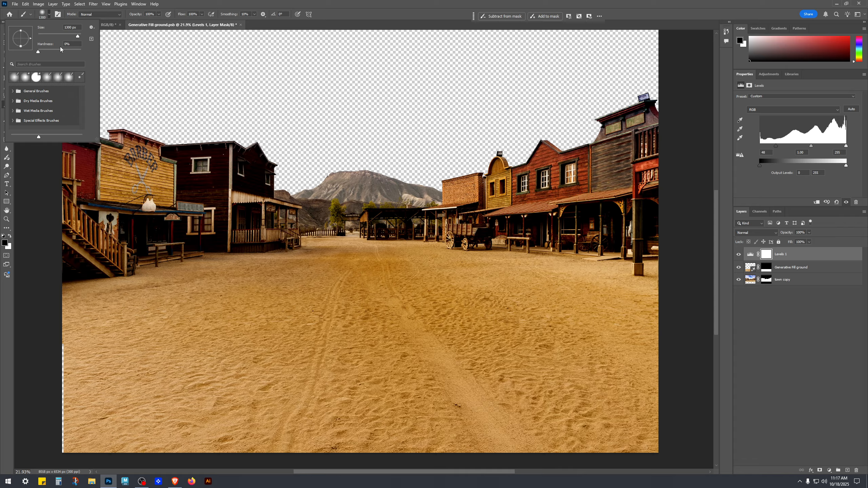
click(376, 17)
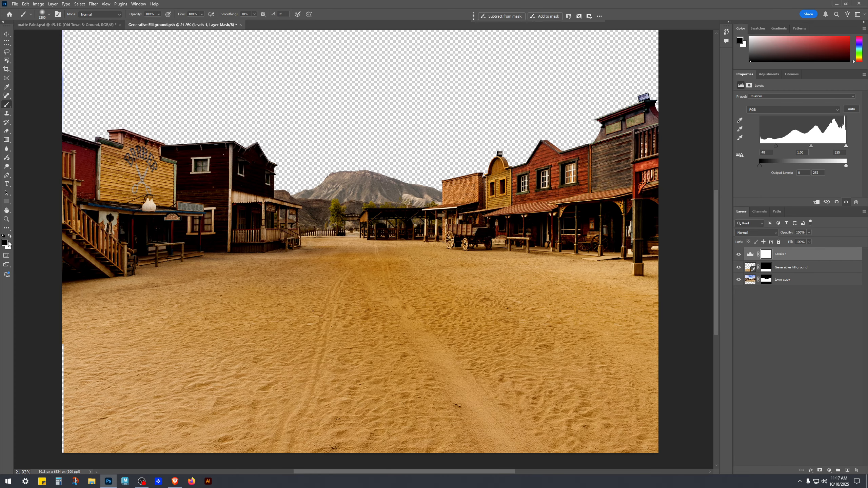
- Enlarge the brush to 2100 px and paint black on the Levels mask over the barber shop and stairs at the town's left edge
scroll(248, 288, down, 3)
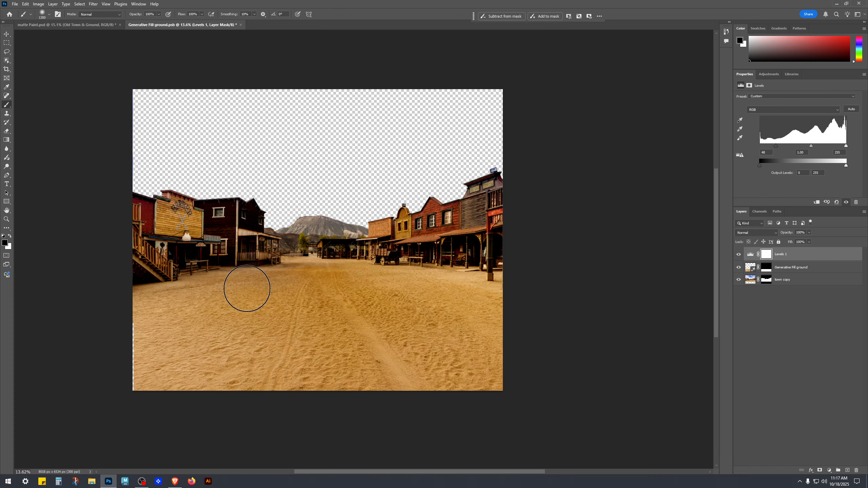
scroll(136, 221, up, 3)
drag(308, 267, 217, 223)
scroll(217, 223, down, 2)
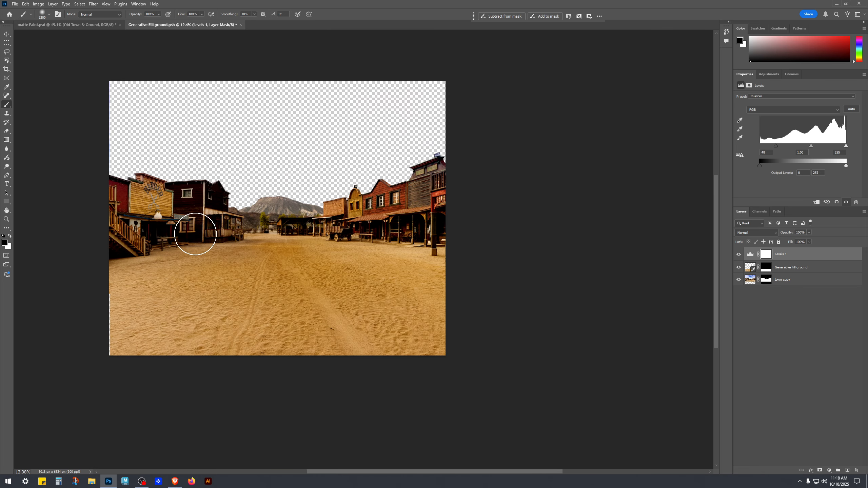
key(bracketright)
key(bracketright)
key(bracketright)
key(bracketright)
key(bracketright)
key(bracketright)
key(bracketright)
key(bracketright)
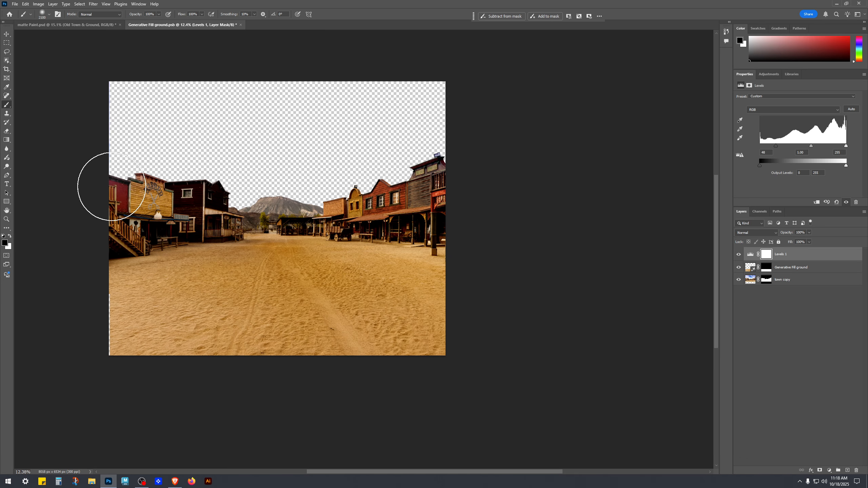
mouse_move(126, 113)
mouse_down()
mouse_move(136, 297)
mouse_move(150, 144)
mouse_up()
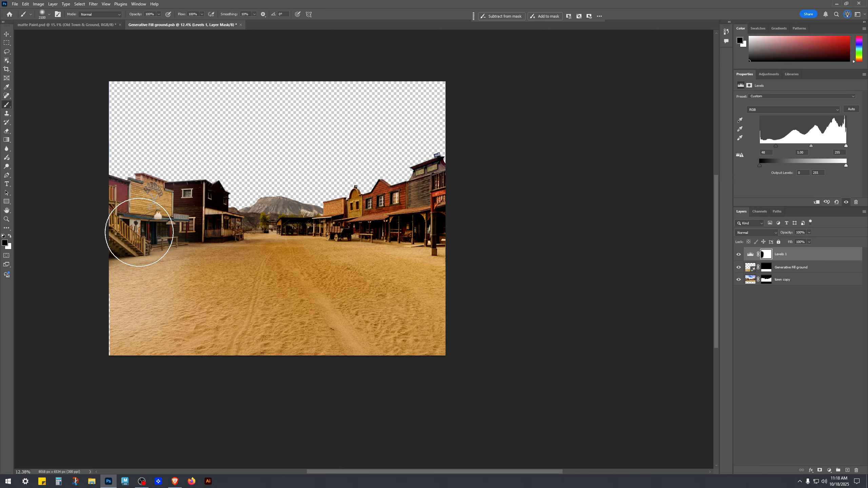
- Reduce the brush to 1200 px and mask the Levels effect off the near part of the dark brown building
key(bracketleft)
key(bracketleft)
key(bracketleft)
key(bracketleft)
key(bracketleft)
key(bracketleft)
key(bracketleft)
key(bracketleft)
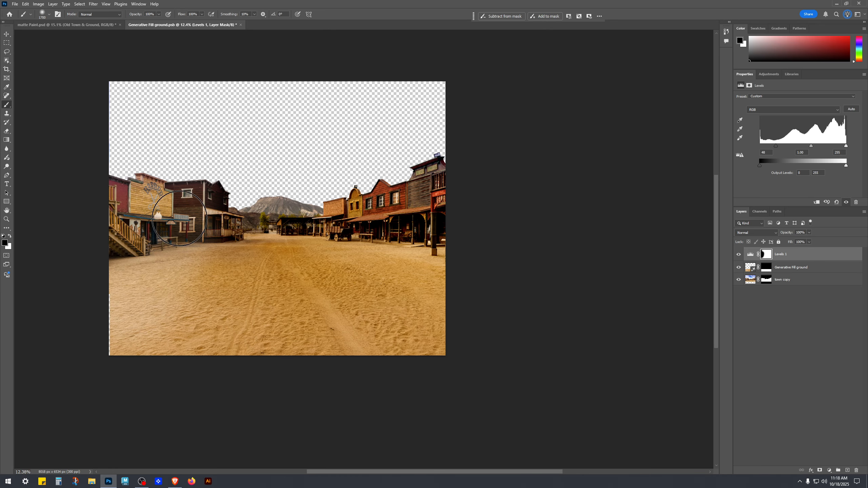
key(bracketleft)
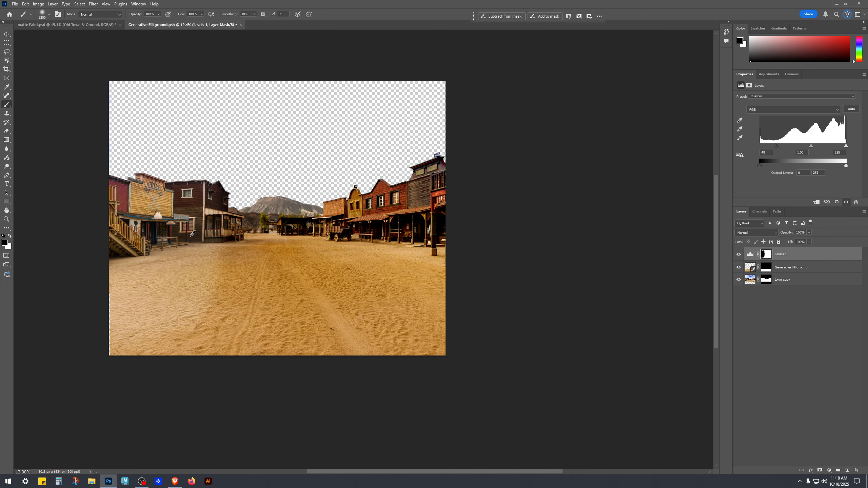
- Reduce the brush to 500 px and mask the Levels effect off the dark brown building's gable and porch
scroll(192, 210, up, 5)
key(bracketleft)
key(bracketleft)
key(bracketleft)
key(bracketleft)
key(bracketleft)
key(bracketleft)
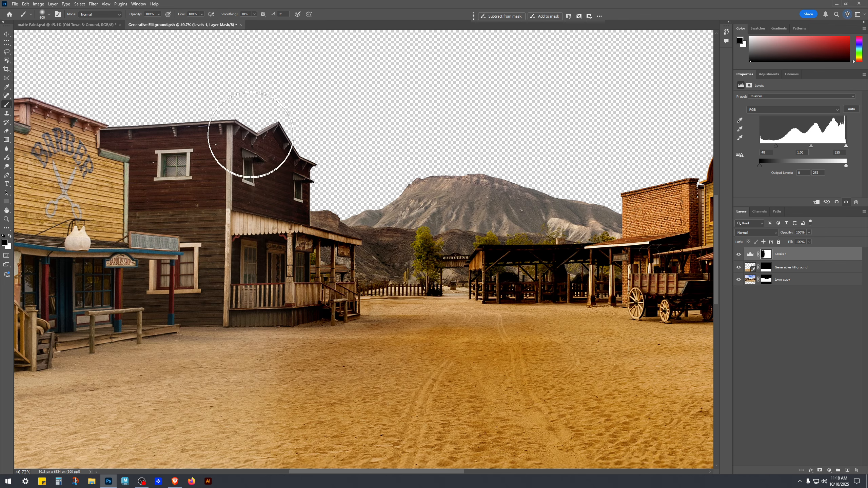
key(bracketleft)
key(bracketleft)
key(bracketleft)
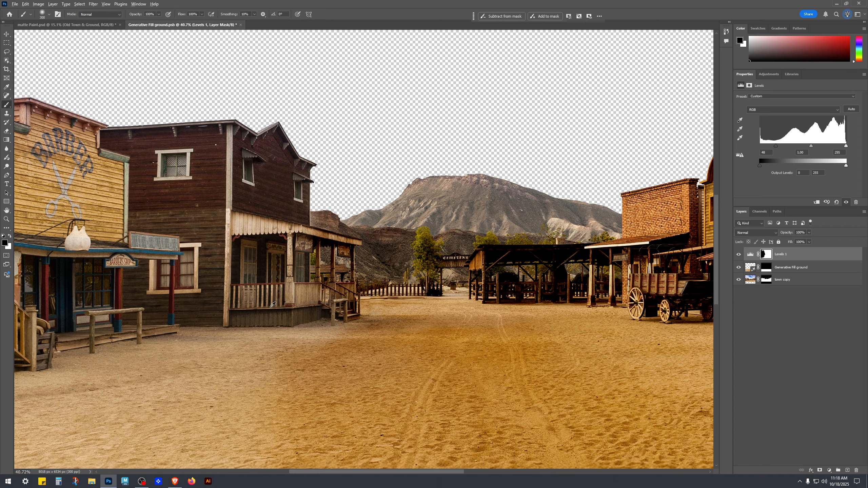
- Enlarge the brush and paint black on the Levels mask over the foreground sand and right-side buildings, keeping the darkening around the distant shed and hills
scroll(266, 304, down, 5)
key(bracketright)
key(bracketright)
key(bracketright)
key(bracketright)
key(bracketright)
key(bracketright)
key(bracketright)
key(bracketright)
key(bracketright)
key(bracketright)
key(bracketright)
key(bracketright)
mouse_move(170, 388)
mouse_down()
mouse_move(161, 431)
mouse_move(550, 442)
mouse_move(559, 404)
mouse_move(286, 369)
mouse_move(367, 344)
mouse_move(289, 345)
mouse_move(409, 350)
mouse_move(347, 355)
mouse_move(481, 368)
mouse_move(560, 348)
mouse_move(464, 397)
mouse_move(433, 273)
mouse_move(430, 311)
mouse_move(511, 311)
mouse_up()
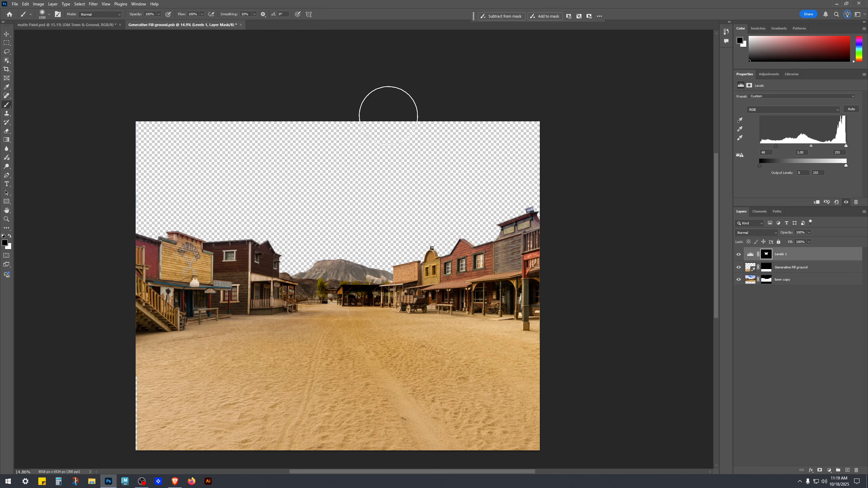
scroll(318, 296, up, 3)
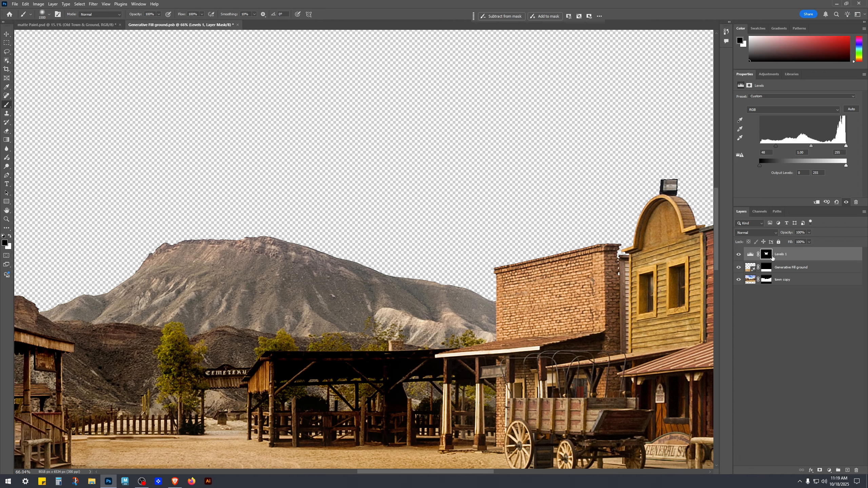
- Reduce the brush to 200 px and paint black on the Levels mask over the underside of the open shed's roof
scroll(345, 321, up, 3)
mouse_move(344, 321)
mouse_down()
mouse_move(362, 253)
mouse_move(376, 237)
mouse_up()
key(bracketleft)
key(bracketleft)
key(bracketleft)
key(bracketleft)
key(bracketleft)
key(bracketleft)
key(bracketleft)
key(bracketleft)
key(bracketleft)
key(bracketleft)
key(bracketleft)
key(bracketleft)
key(bracketleft)
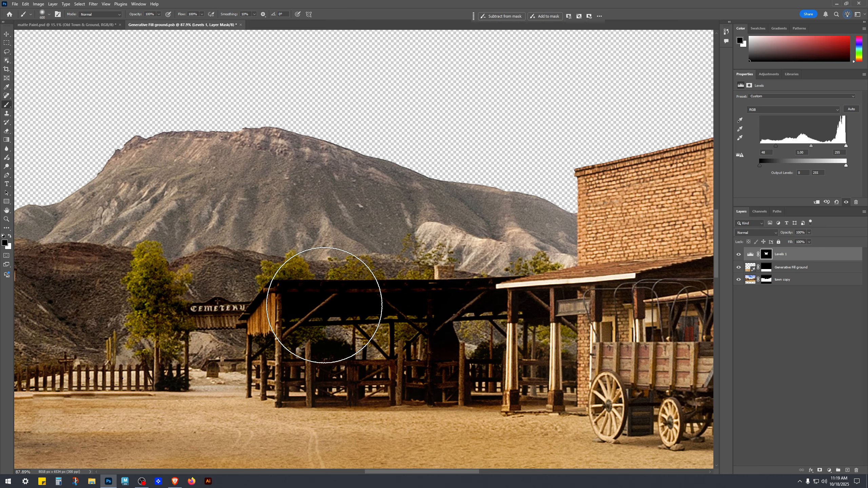
scroll(537, 318, up, 2)
scroll(407, 329, down, 2)
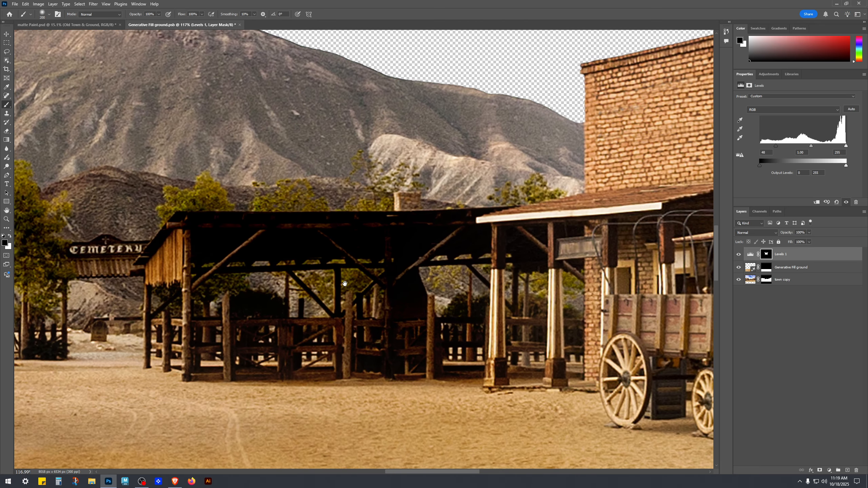
mouse_move(206, 250)
mouse_down()
mouse_move(345, 240)
mouse_move(567, 245)
mouse_up()
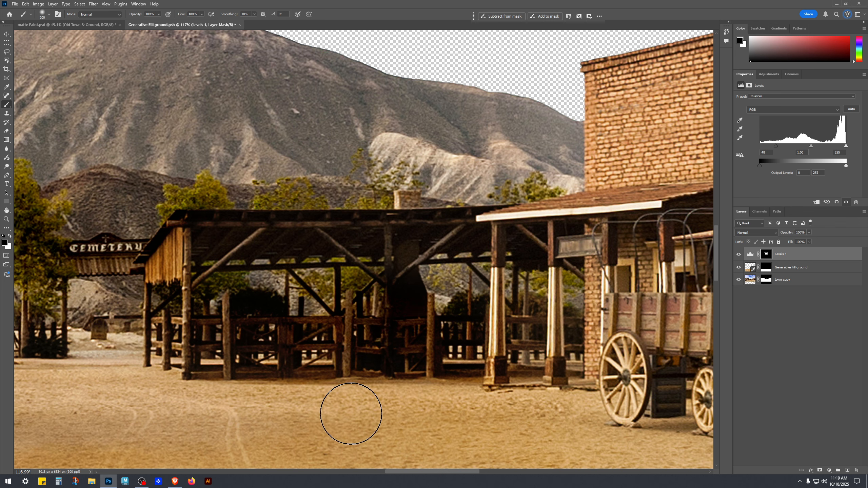
- Reduce the brush to 100 px and mask the Levels effect off the near end of the shed's roof
key(bracketleft)
key(bracketleft)
key(bracketleft)
key(bracketleft)
mouse_move(173, 249)
mouse_down()
mouse_move(162, 254)
mouse_move(190, 227)
mouse_move(285, 228)
mouse_up()
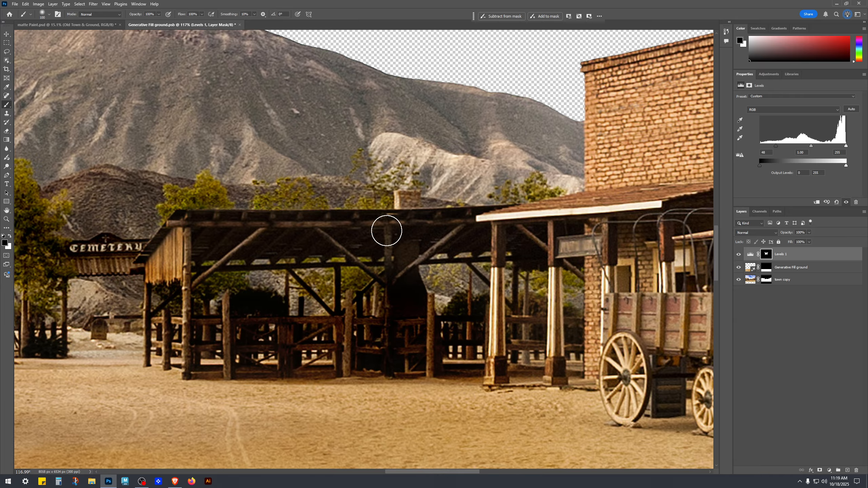
- Mask the Levels effect off the shed's fence rails, support posts and shaded ground with the 100 px brush
scroll(284, 226, up, 5)
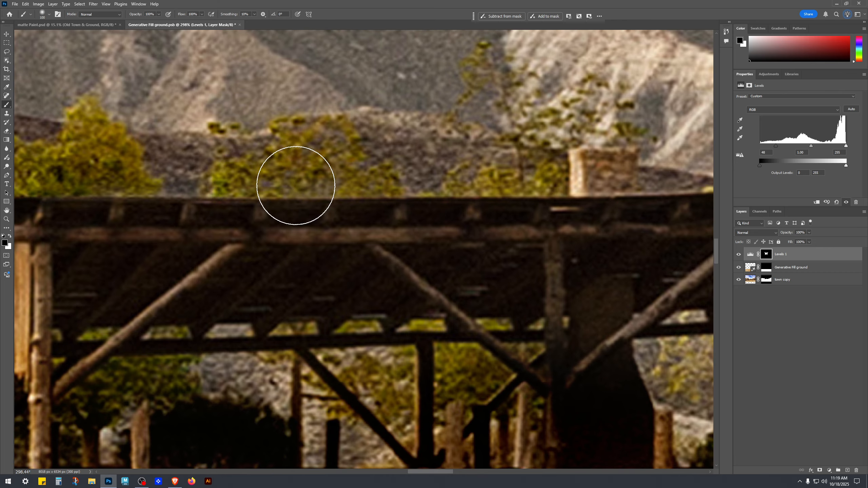
scroll(309, 236, down, 3)
scroll(318, 258, down, 4)
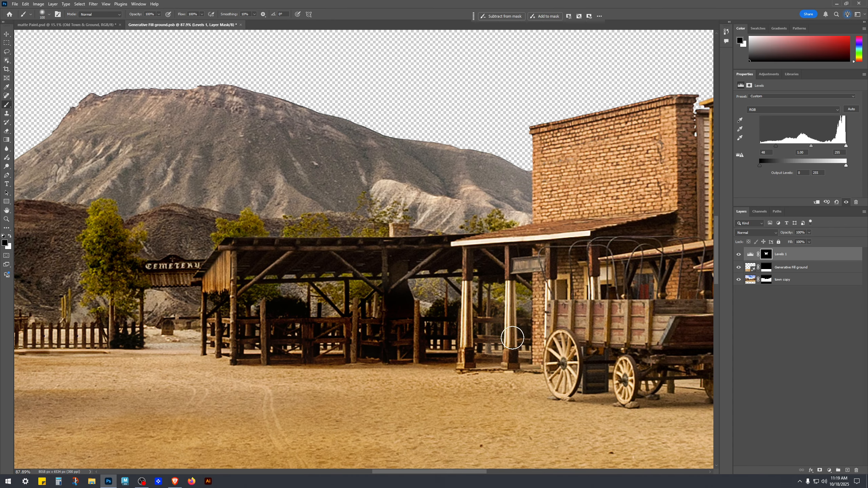
mouse_move(433, 354)
mouse_down()
mouse_move(408, 295)
mouse_move(391, 278)
mouse_move(397, 262)
mouse_move(394, 309)
mouse_move(359, 345)
mouse_move(361, 296)
mouse_move(376, 341)
mouse_move(398, 365)
mouse_move(544, 363)
mouse_move(507, 349)
mouse_move(269, 363)
mouse_move(299, 366)
mouse_move(304, 336)
mouse_move(275, 307)
mouse_move(260, 329)
mouse_move(266, 334)
mouse_move(244, 332)
mouse_move(241, 356)
mouse_up()
mouse_move(234, 302)
mouse_down()
mouse_move(237, 284)
mouse_move(205, 284)
mouse_move(217, 294)
mouse_move(212, 335)
mouse_up()
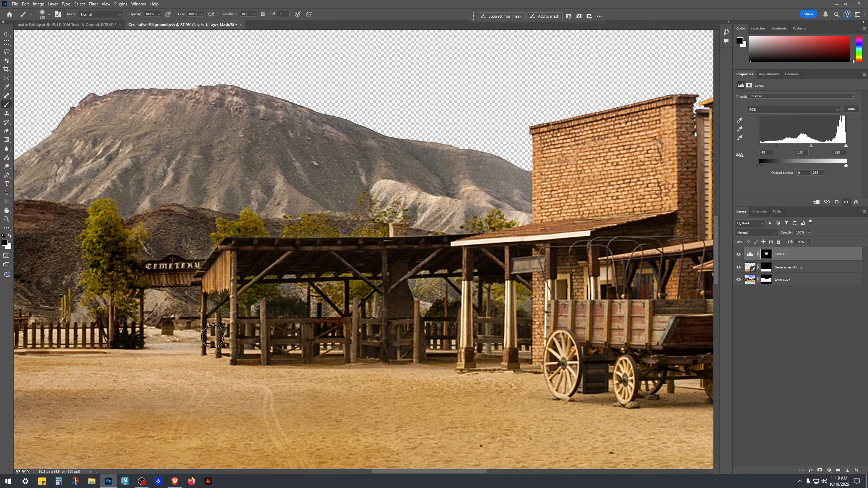
drag(246, 295, 275, 326)
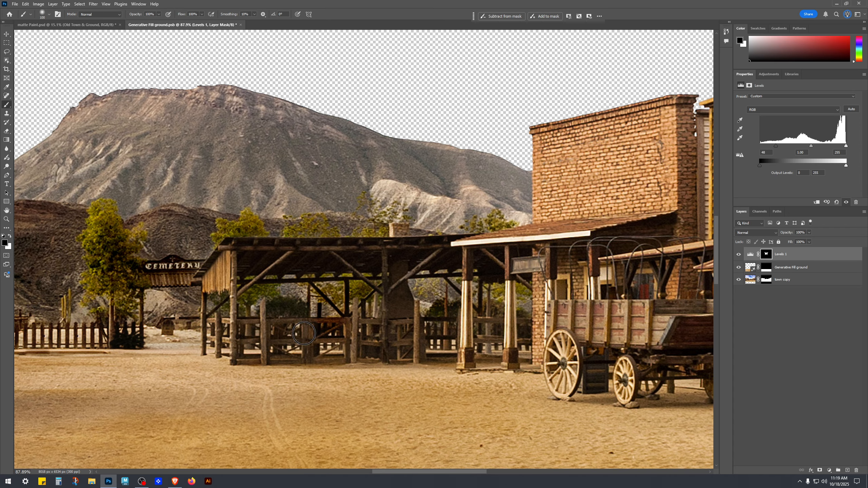
mouse_move(368, 334)
mouse_down()
mouse_move(345, 312)
mouse_move(400, 339)
mouse_up()
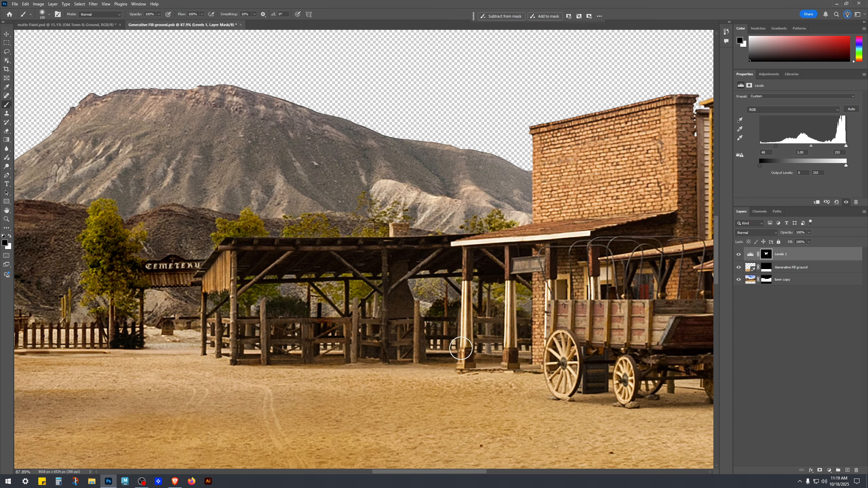
- Toggle the Levels adjustment's visibility to compare the shed and its corral fence with and without the darkening
scroll(493, 304, up, 5)
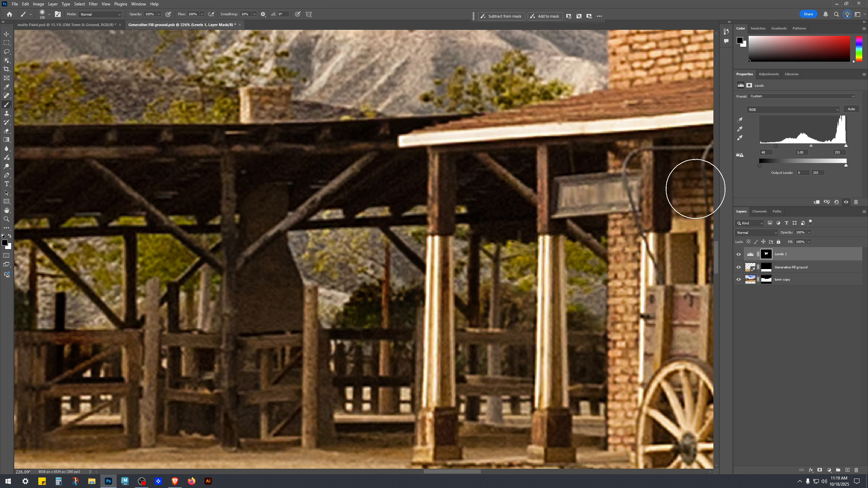
scroll(554, 196, down, 5)
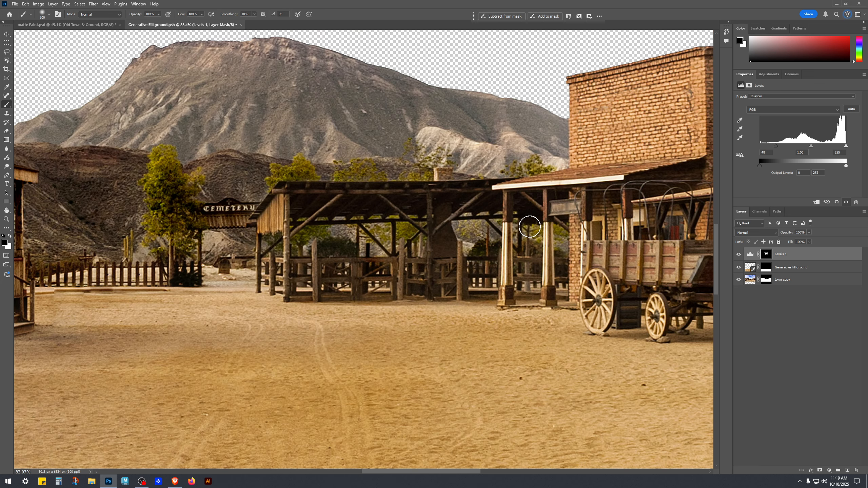
click(738, 255)
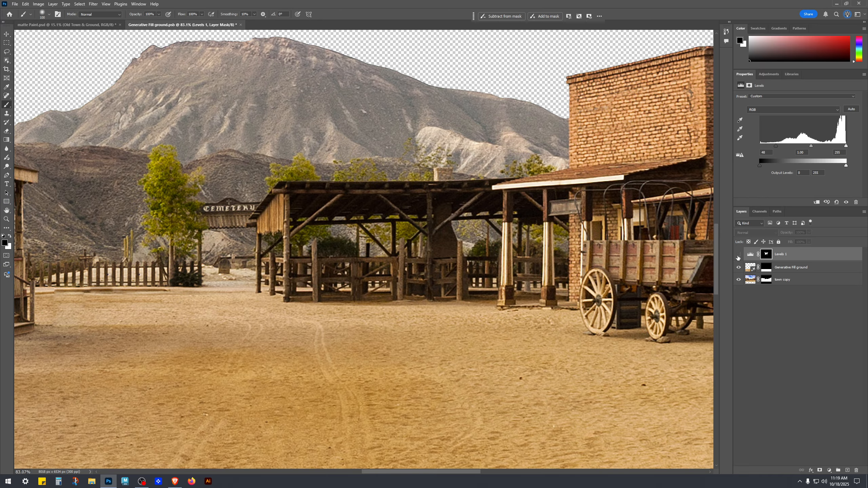
click(739, 254)
click(738, 255)
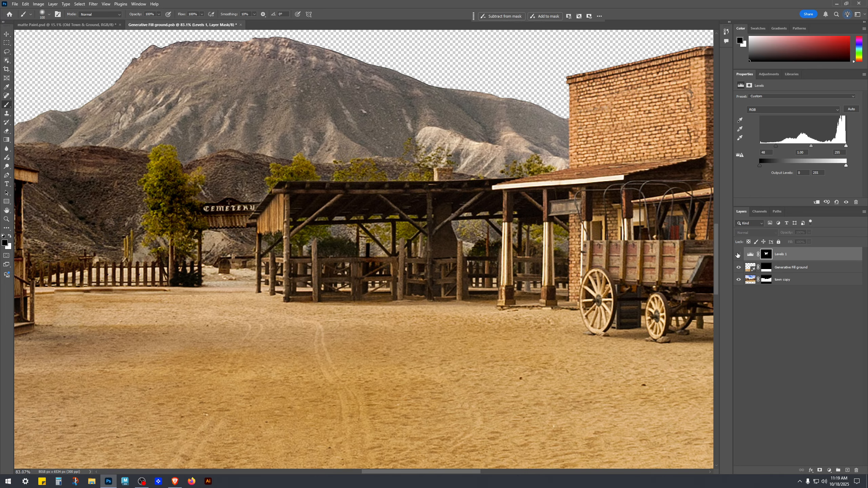
click(739, 255)
drag(273, 277, 470, 323)
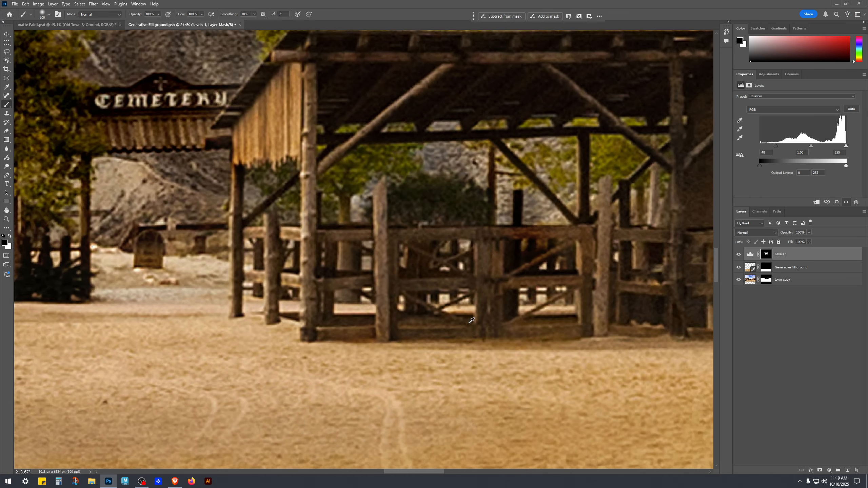
scroll(472, 320, up, 1)
drag(556, 281, 348, 295)
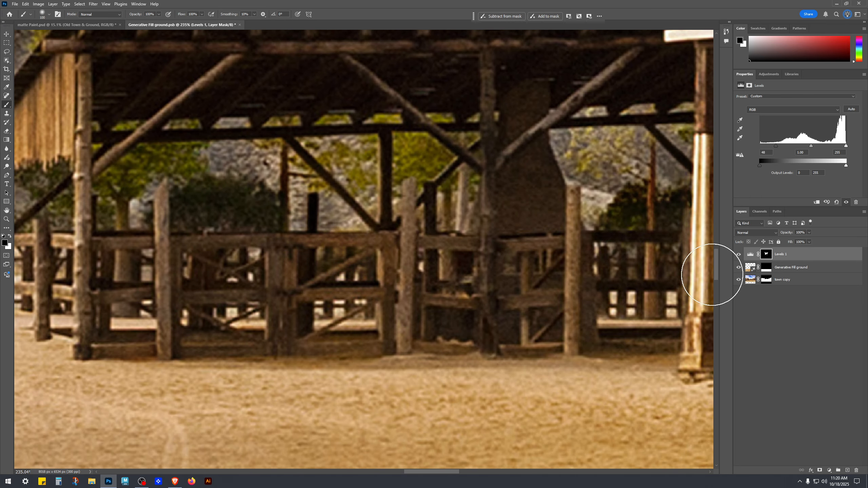
click(740, 255)
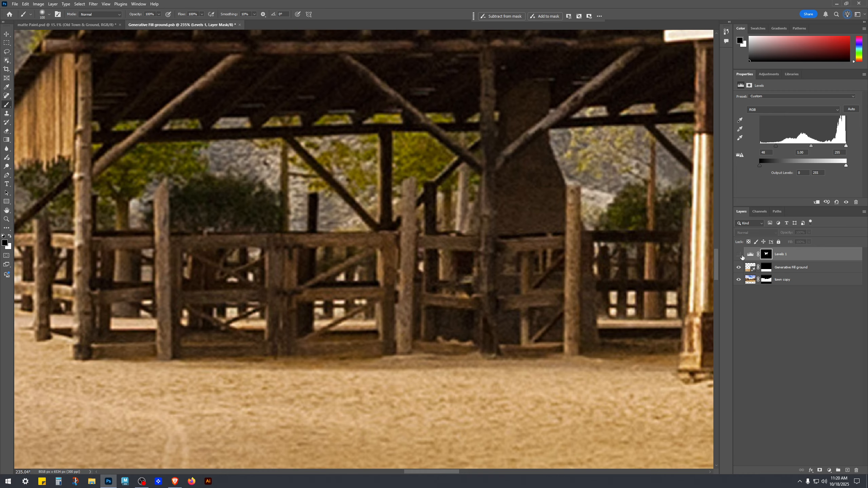
click(739, 254)
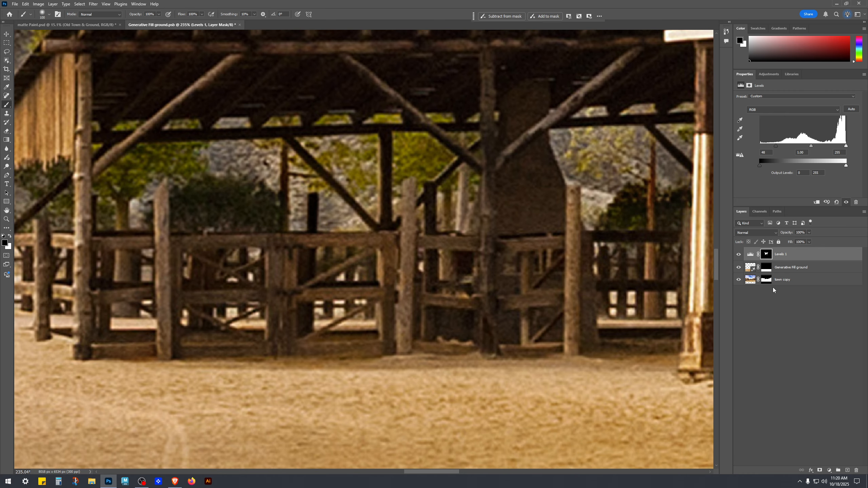
click(739, 255)
click(739, 255)
- Compare the background behind the shed and between the white porch columns with the Levels adjustment on and off
scroll(543, 258, right, 5)
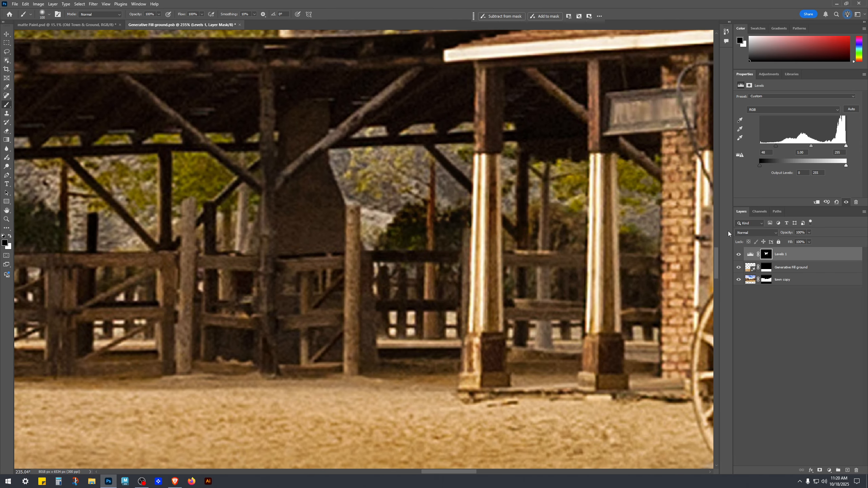
click(739, 255)
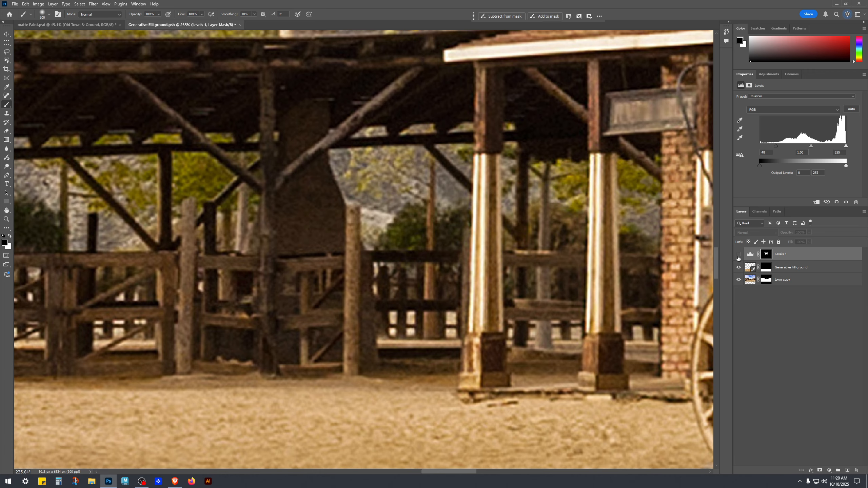
click(739, 256)
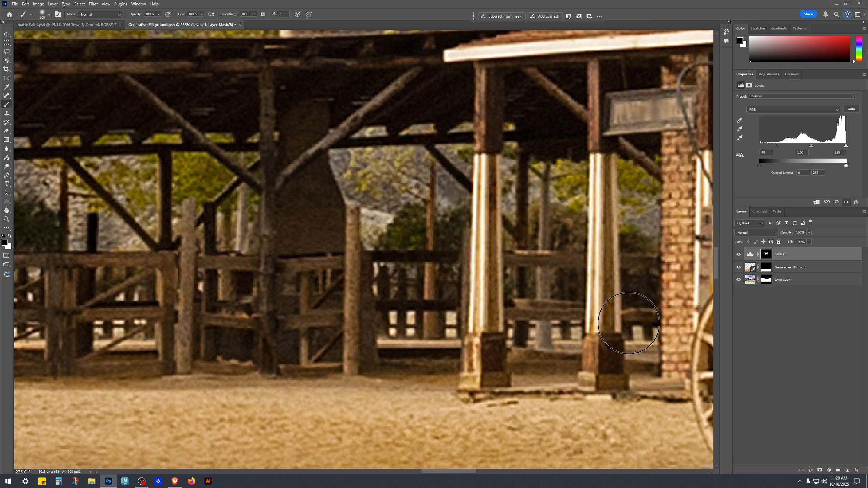
click(739, 254)
click(739, 255)
click(739, 257)
click(738, 256)
click(739, 256)
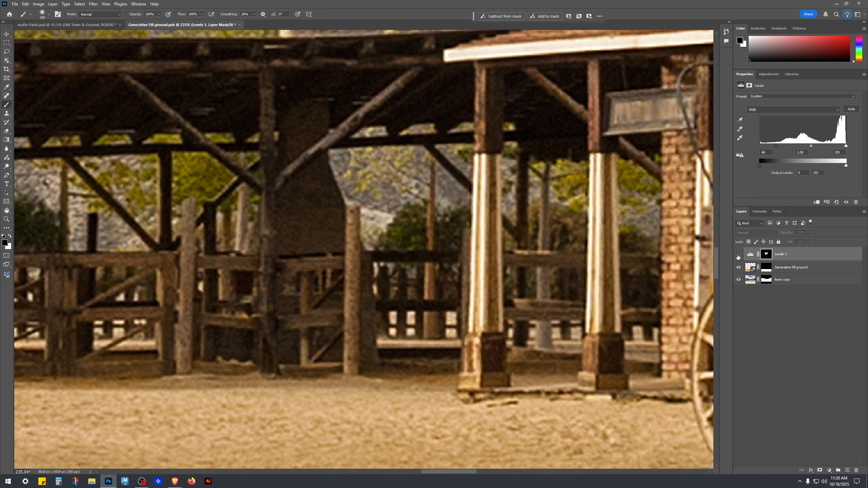
click(737, 255)
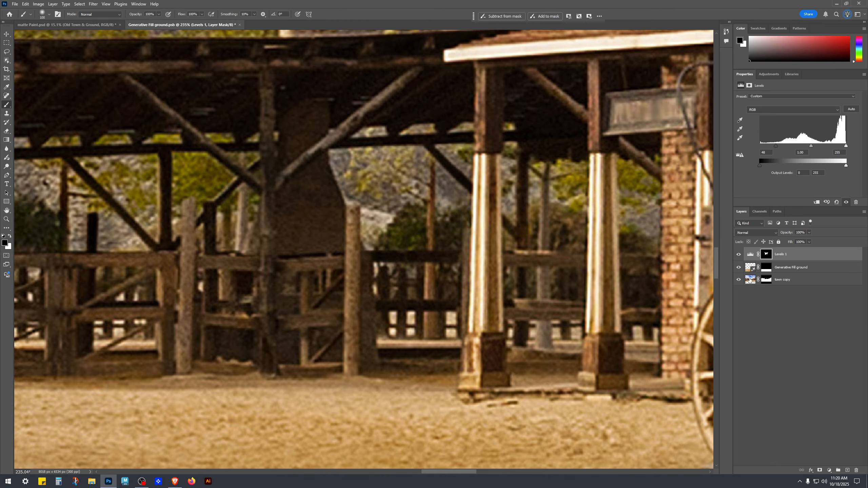
click(739, 255)
click(739, 255)
click(739, 256)
click(739, 256)
scroll(454, 412, down, 5)
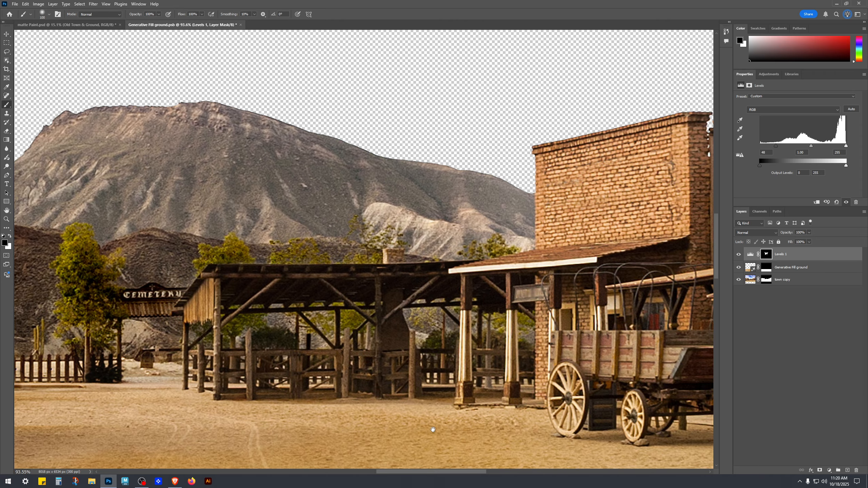
- Enlarge the brush and paint black on the Levels mask over the sand in front of the shed, finishing at 400 px
drag(423, 440, 445, 352)
key(])
key(])
key(])
key(])
key(])
key(])
key(])
key(])
key(])
key(])
key(])
key(])
key(])
drag(519, 360, 473, 382)
key([)
key([)
key([)
key([)
key([)
key([)
key([)
key([)
drag(414, 398, 375, 364)
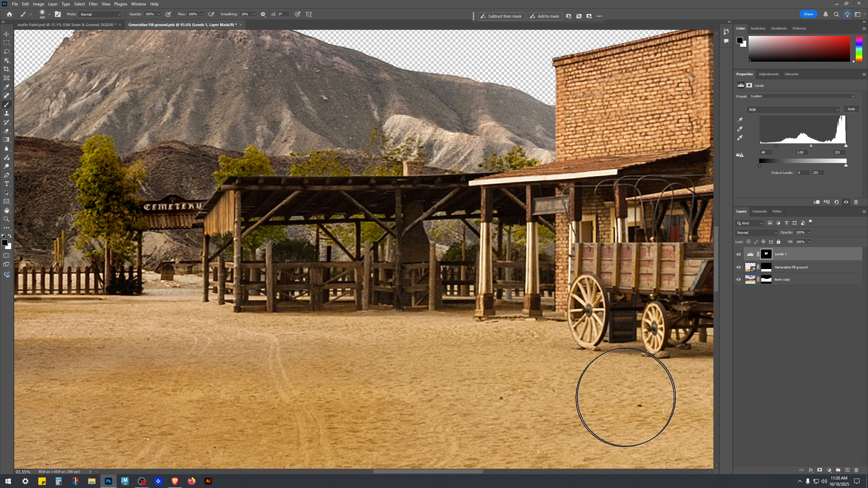
- Reduce the brush to 175 px and toggle the Levels adjustment to compare the trees, cemetery sign and hills
click(741, 256)
click(740, 256)
click(738, 256)
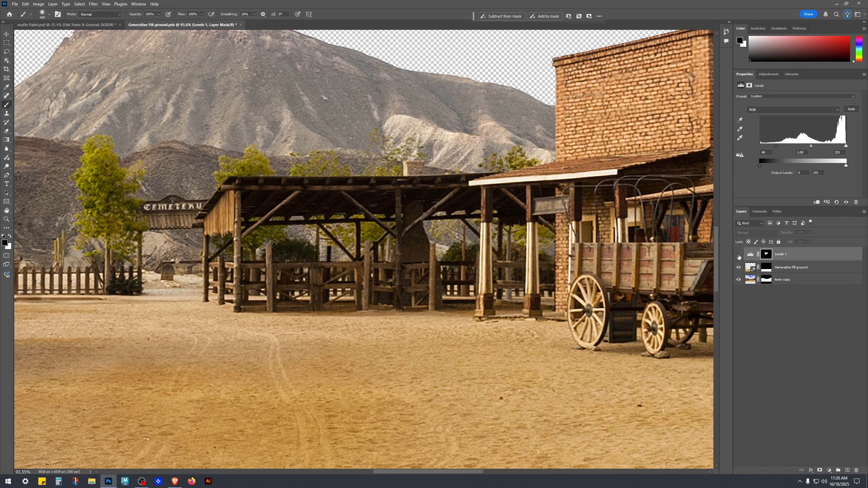
click(739, 256)
key(bracketleft)
key(bracketleft)
key(bracketleft)
key(bracketleft)
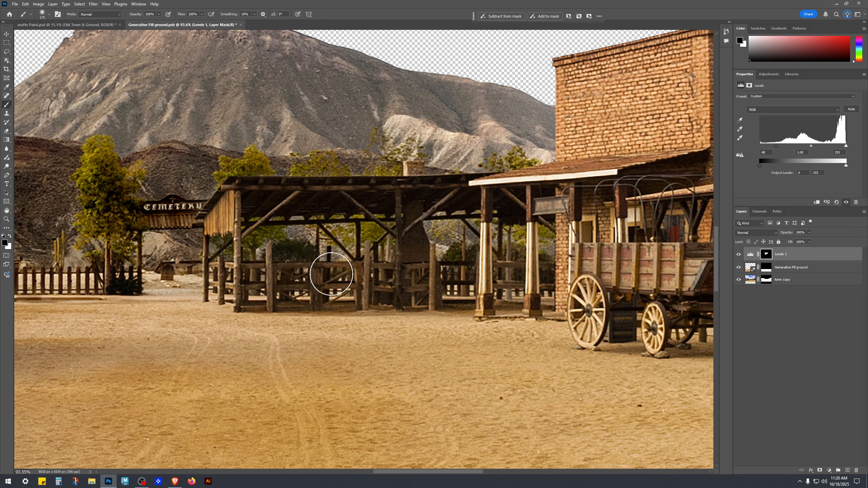
click(739, 256)
click(740, 256)
click(739, 256)
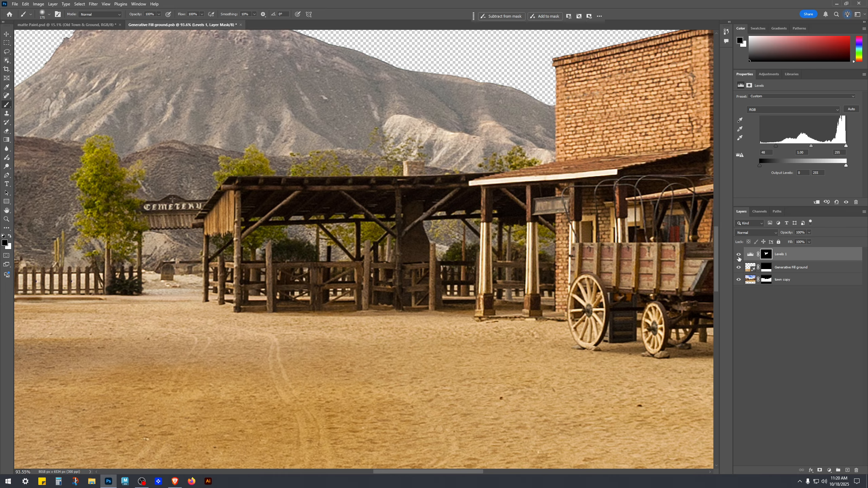
click(739, 257)
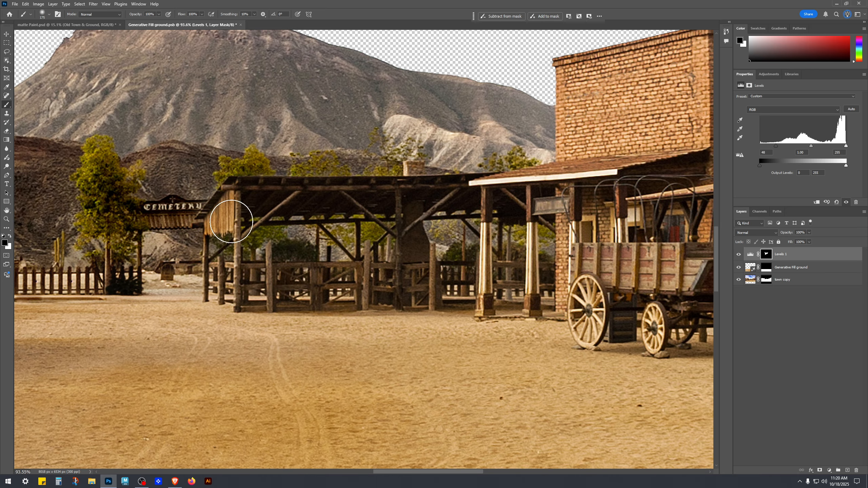
click(739, 257)
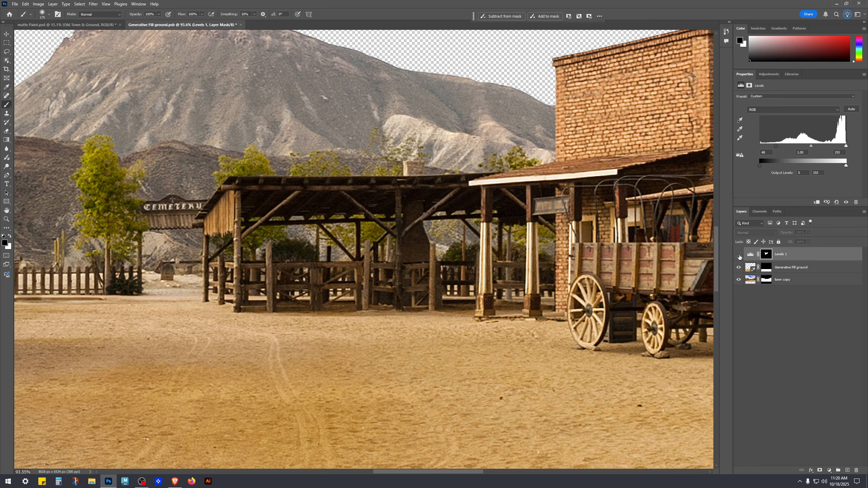
click(739, 258)
click(739, 257)
click(740, 255)
- Reduce the brush to 100 px and mask the Levels effect off the tall tree by the cemetery sign and the trees behind the shed
scroll(320, 349, down, 3)
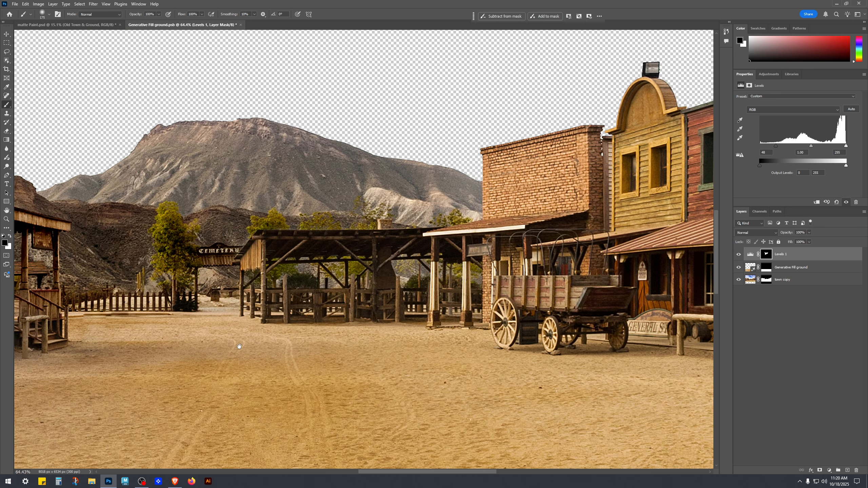
drag(253, 348, 558, 309)
scroll(487, 286, up, 3)
scroll(486, 197, up, 3)
mouse_move(443, 168)
mouse_down()
mouse_move(469, 259)
mouse_move(447, 220)
mouse_move(451, 251)
mouse_move(470, 238)
mouse_move(454, 211)
mouse_move(453, 244)
mouse_move(437, 198)
mouse_up()
key(bracketleft)
key(bracketleft)
key(bracketleft)
click(428, 140)
mouse_move(414, 226)
mouse_down()
mouse_move(422, 254)
mouse_move(384, 237)
mouse_move(272, 280)
mouse_up()
mouse_move(526, 208)
mouse_down()
mouse_move(479, 200)
mouse_move(516, 207)
mouse_move(508, 238)
mouse_up()
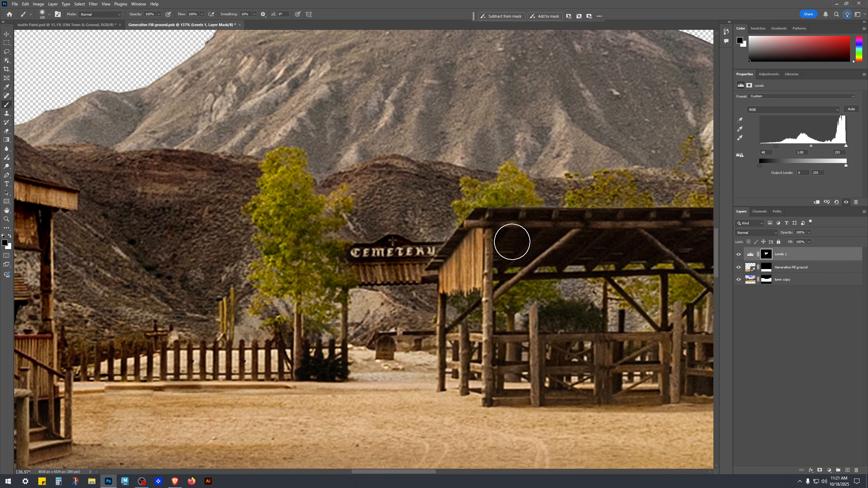
drag(565, 270, 412, 294)
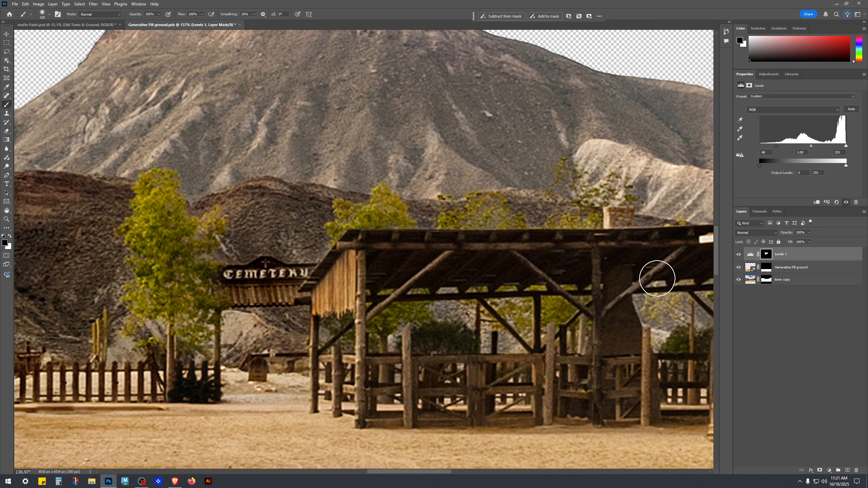
- Compare the wooden porch, picket fence and hills with the Levels adjustment off and on
scroll(659, 273, down, 5)
drag(581, 357, 409, 333)
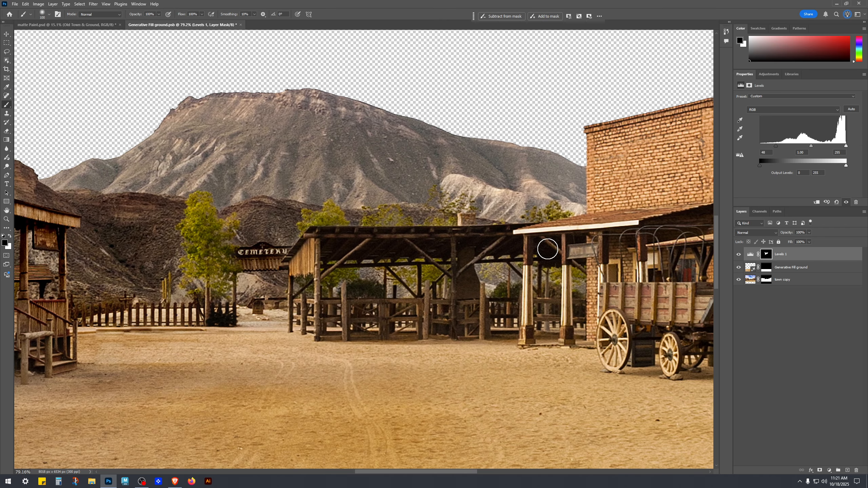
drag(199, 290, 506, 239)
scroll(506, 239, up, 3)
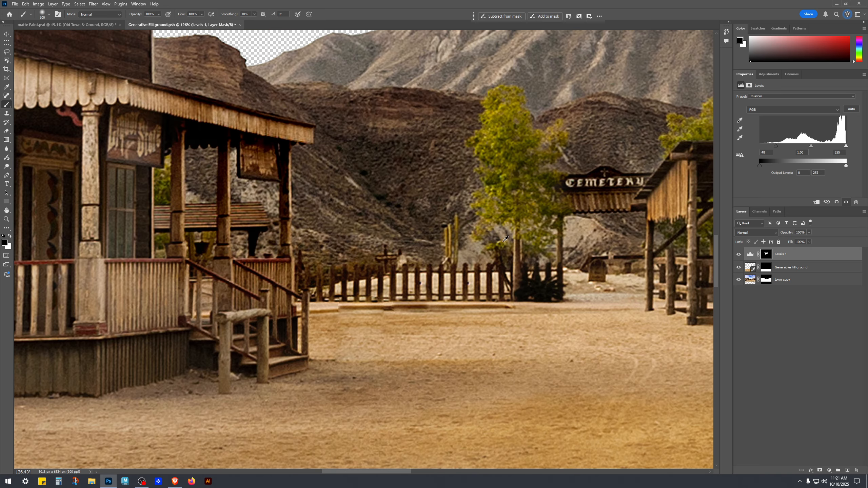
click(739, 255)
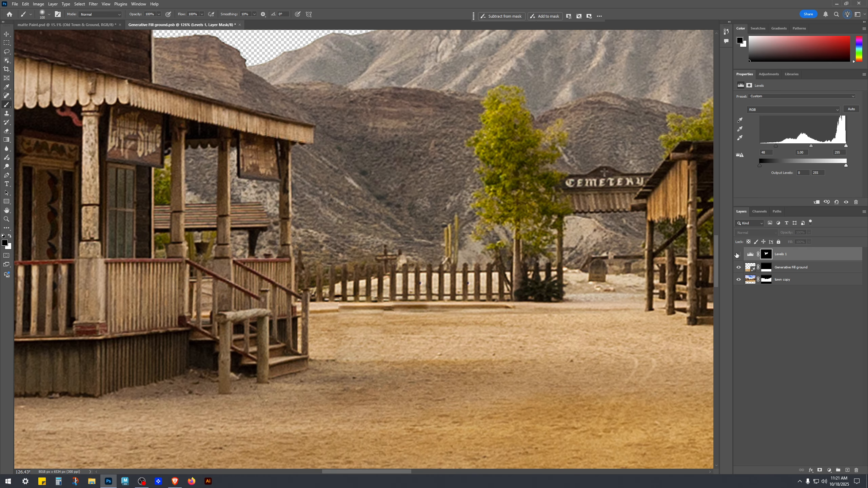
click(738, 255)
- Reduce the brush size and paint black on the Levels mask over the picket fence between the porch and the tree
scroll(468, 294, up, 3)
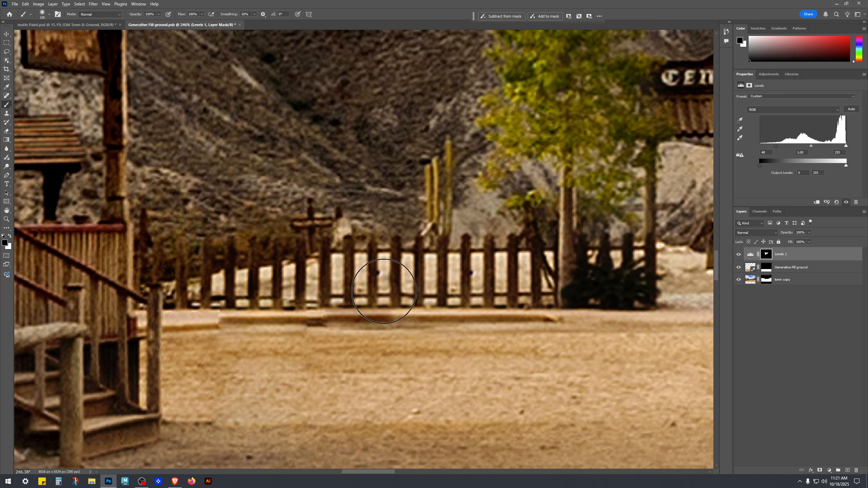
key(bracketleft)
key(bracketleft)
key(bracketleft)
key(bracketleft)
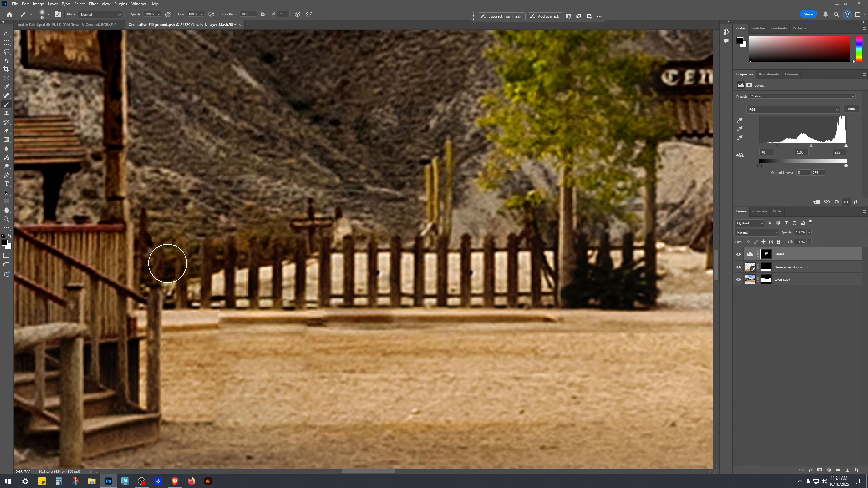
mouse_move(159, 252)
mouse_down()
mouse_move(171, 319)
mouse_move(180, 277)
mouse_move(217, 253)
mouse_move(210, 250)
mouse_move(233, 249)
mouse_move(225, 306)
mouse_move(254, 255)
mouse_move(260, 366)
mouse_move(276, 266)
mouse_move(277, 350)
mouse_up()
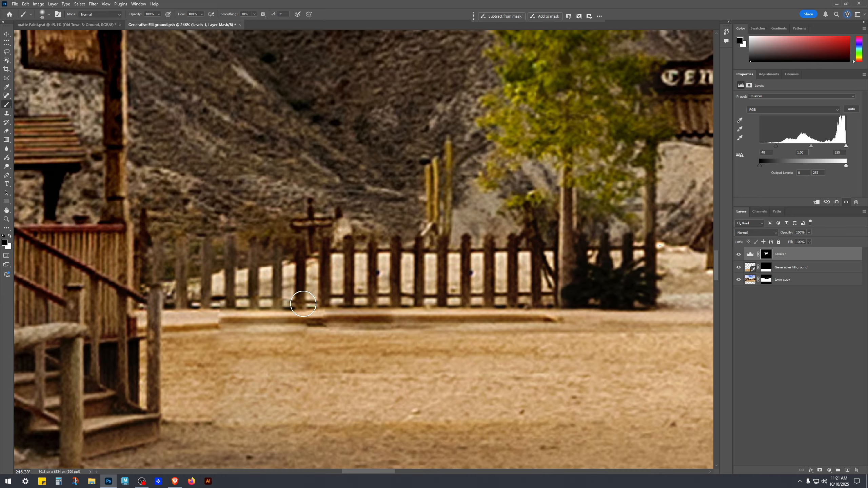
key(bracketleft)
mouse_move(314, 286)
mouse_down()
mouse_move(311, 308)
mouse_move(329, 252)
mouse_move(324, 343)
mouse_move(349, 248)
mouse_move(349, 350)
mouse_move(375, 250)
mouse_move(379, 349)
mouse_move(401, 248)
mouse_move(390, 354)
mouse_up()
mouse_move(423, 274)
mouse_down()
mouse_move(474, 269)
mouse_move(464, 246)
mouse_move(458, 336)
mouse_move(446, 254)
mouse_move(443, 339)
mouse_move(498, 264)
mouse_move(495, 252)
mouse_move(495, 343)
mouse_move(511, 248)
mouse_move(514, 330)
mouse_move(537, 227)
mouse_move(538, 321)
mouse_move(570, 275)
mouse_up()
- Mask the Levels effect off the cemetery sign, its posts, the tree trunk and the bush at its base
mouse_move(567, 158)
mouse_down()
mouse_move(578, 308)
mouse_move(593, 316)
mouse_move(632, 248)
mouse_move(640, 255)
mouse_move(610, 251)
mouse_move(395, 290)
mouse_up()
mouse_move(506, 117)
mouse_down()
mouse_move(422, 136)
mouse_move(426, 122)
mouse_move(516, 103)
mouse_move(490, 91)
mouse_move(435, 110)
mouse_move(494, 91)
mouse_move(597, 93)
mouse_move(550, 135)
mouse_move(433, 161)
mouse_move(582, 146)
mouse_move(579, 354)
mouse_up()
drag(415, 168, 409, 338)
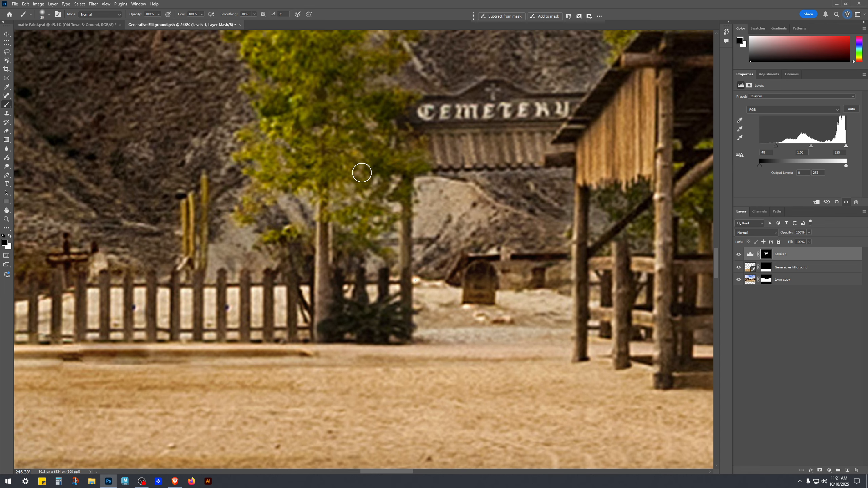
drag(316, 241, 302, 266)
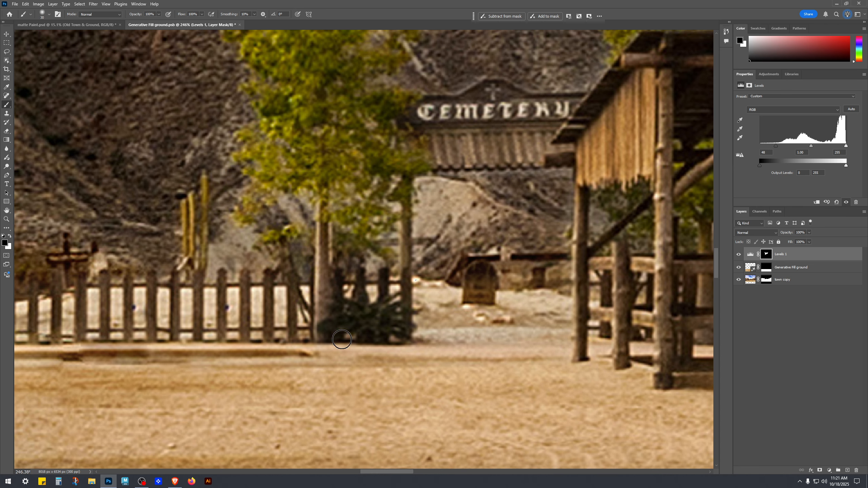
scroll(342, 340, down, 5)
drag(260, 246, 256, 288)
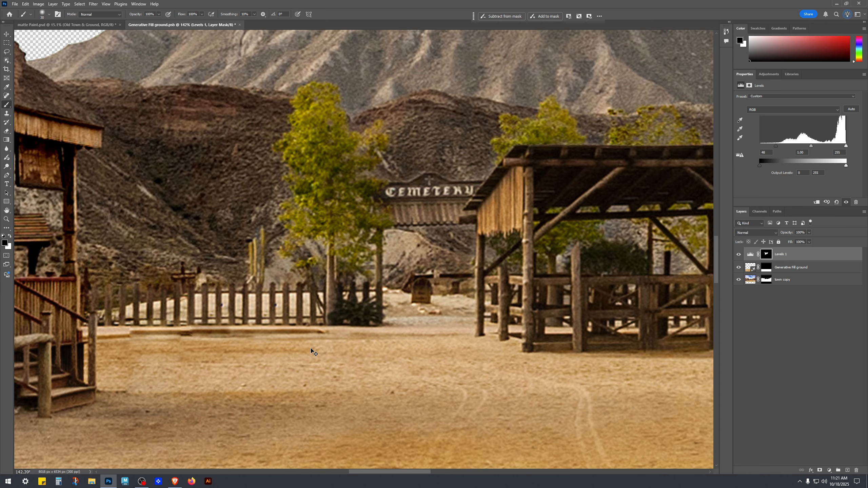
- Examine the masked areas from the cemetery gate and shed across to the wooden porch for objects still darkened
scroll(312, 351, down, 3)
scroll(317, 273, up, 5)
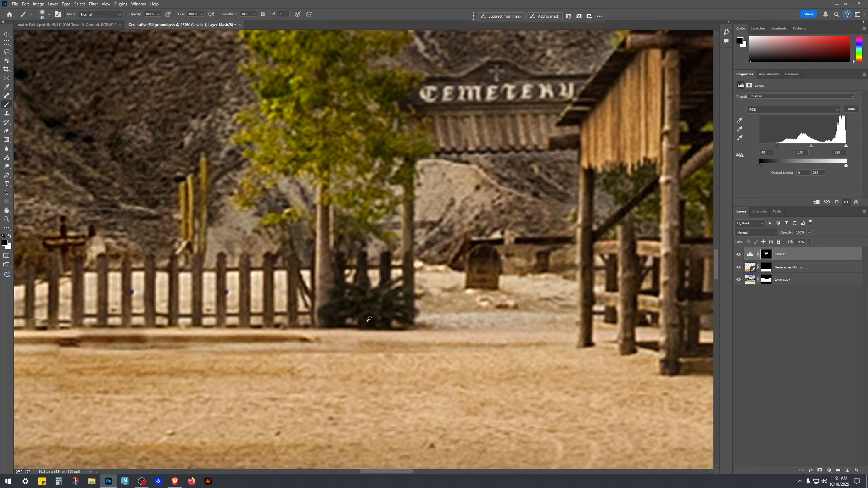
scroll(376, 323, down, 5)
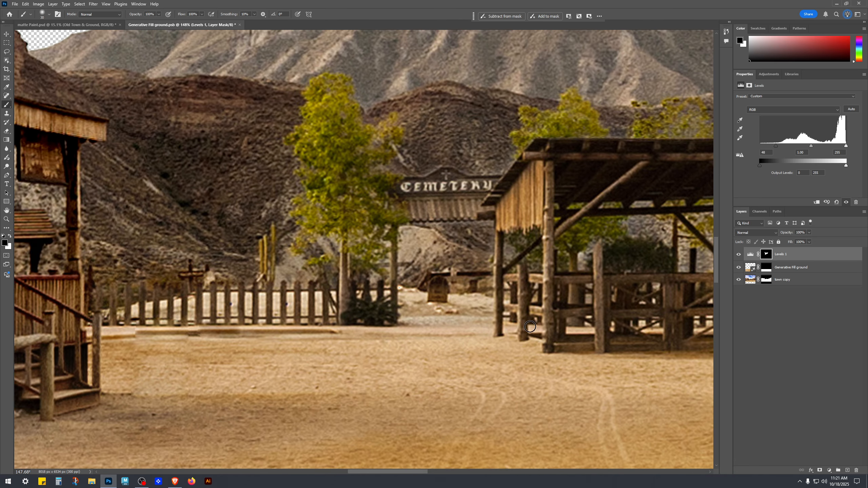
scroll(513, 319, down, 5)
scroll(442, 342, up, 5)
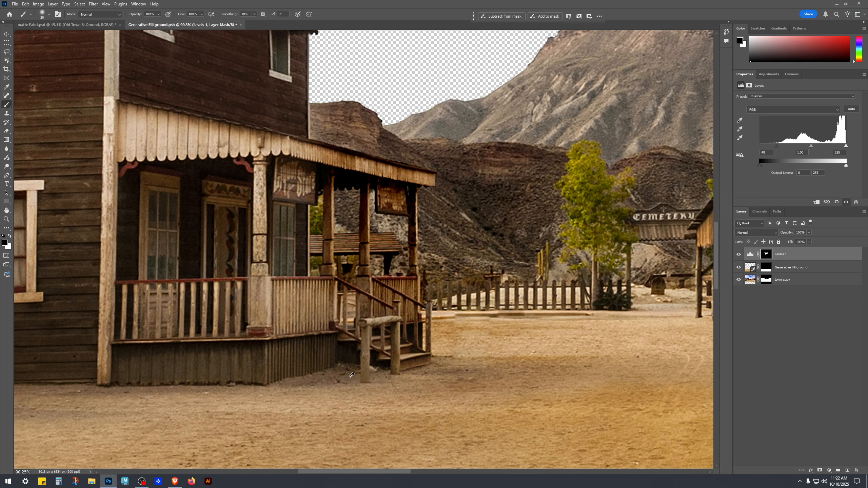
drag(443, 342, 443, 331)
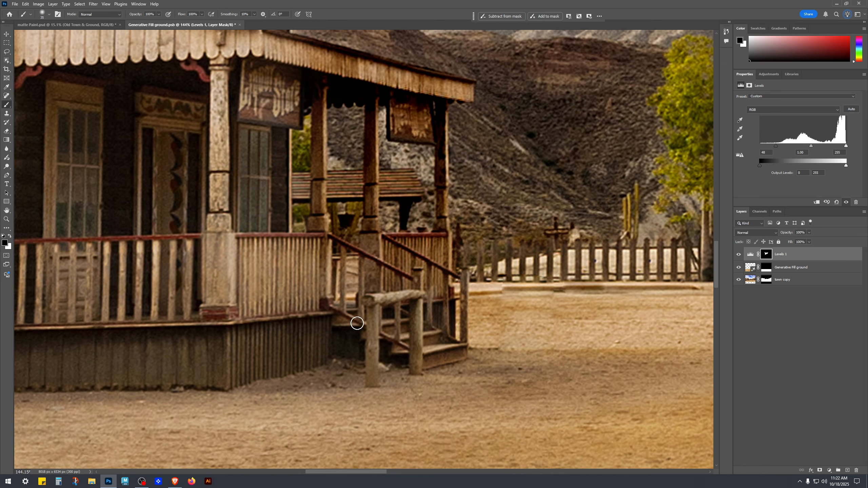
key(bracketright)
key(bracketright)
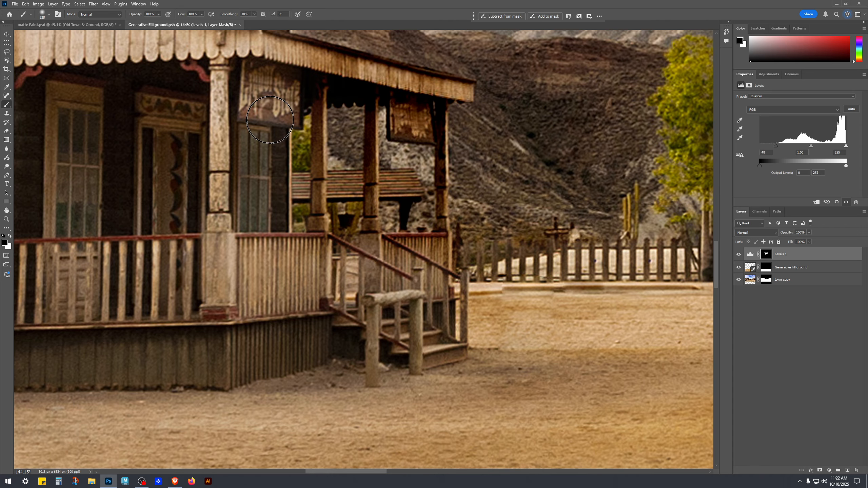
drag(253, 182, 198, 296)
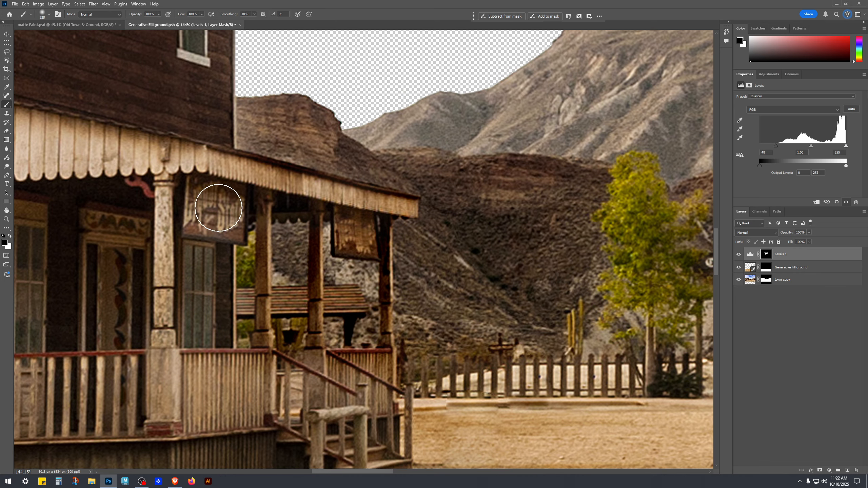
- Reduce the brush size and mask the Levels effect off the wooden porch's corner post, redoing the stroke until it fits
key(bracketleft)
key(bracketleft)
key(bracketleft)
key(bracketleft)
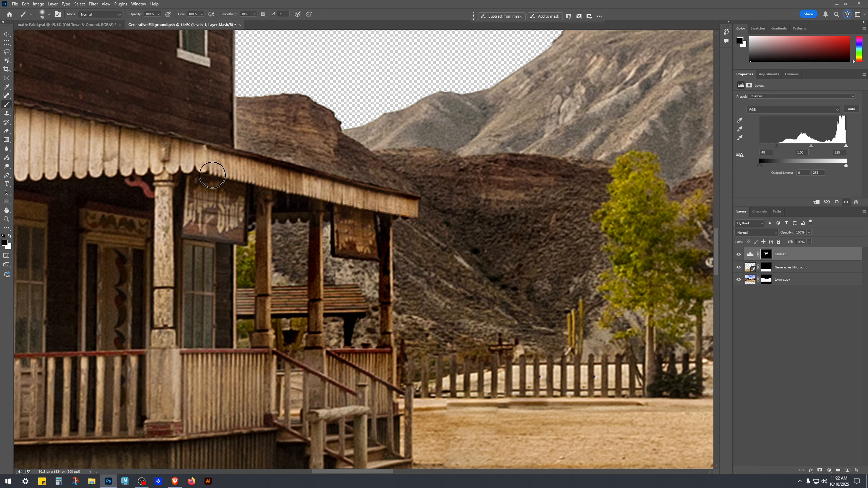
mouse_move(389, 211)
mouse_down()
mouse_move(377, 214)
mouse_move(362, 386)
mouse_move(391, 387)
mouse_up()
key(ctrl+z)
mouse_move(388, 213)
mouse_down()
mouse_move(402, 340)
mouse_move(398, 432)
mouse_up()
key(ctrl+z)
drag(385, 223, 382, 442)
- Paint black on the Levels mask over the two inner porch posts and the small roof behind them
scroll(382, 442, down, 3)
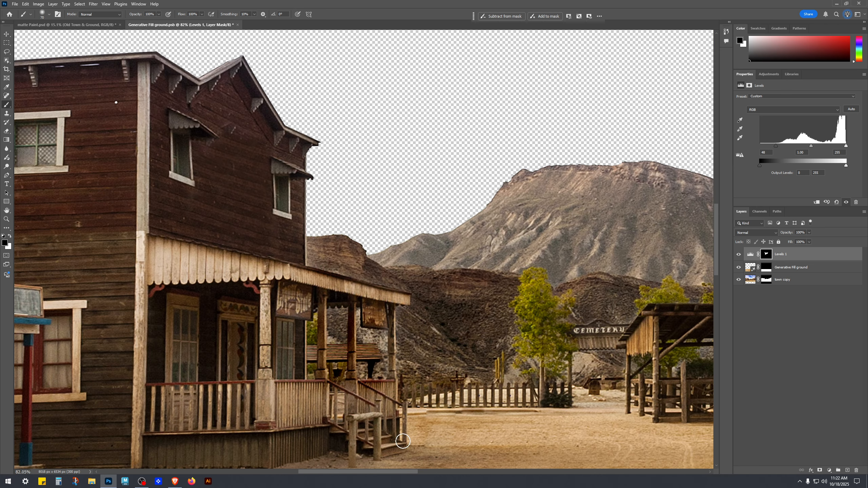
drag(347, 294, 352, 418)
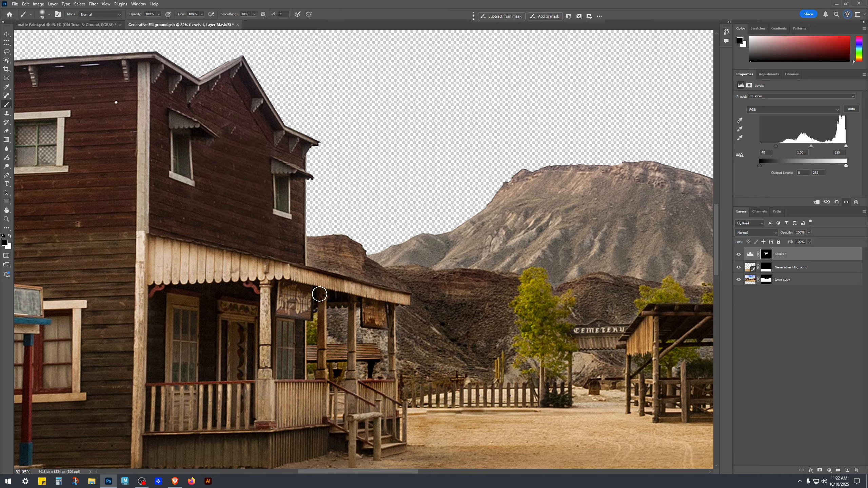
drag(319, 294, 327, 430)
mouse_move(308, 357)
mouse_down()
mouse_move(376, 353)
mouse_move(363, 365)
mouse_up()
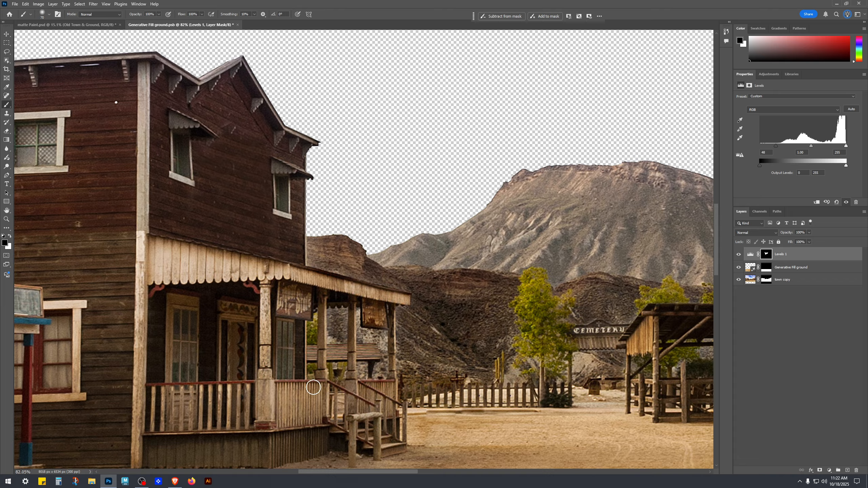
- Switch to white and paint the Levels darkening onto the rocky hill above the wooden porch roof
scroll(321, 303, up, 5)
drag(376, 291, 316, 357)
drag(241, 236, 246, 220)
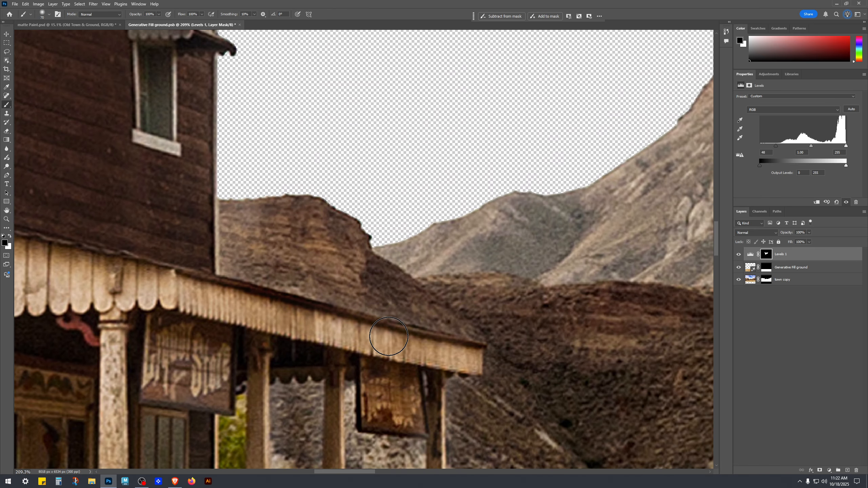
key(x)
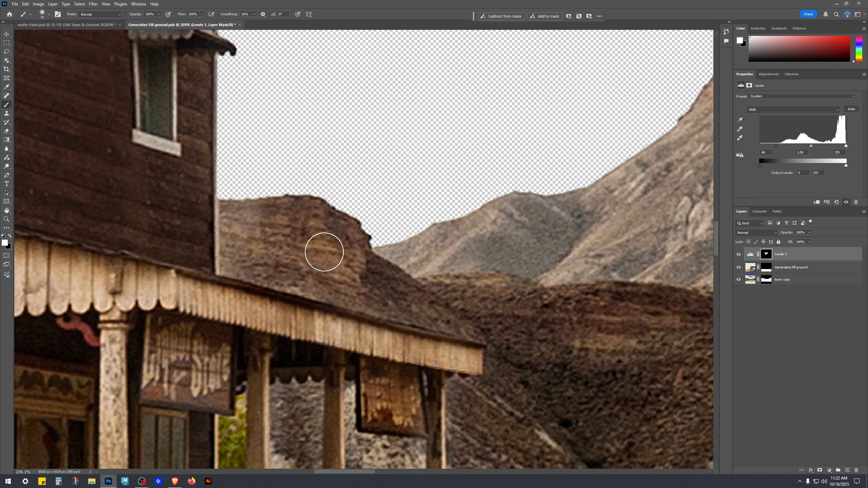
drag(242, 230, 240, 256)
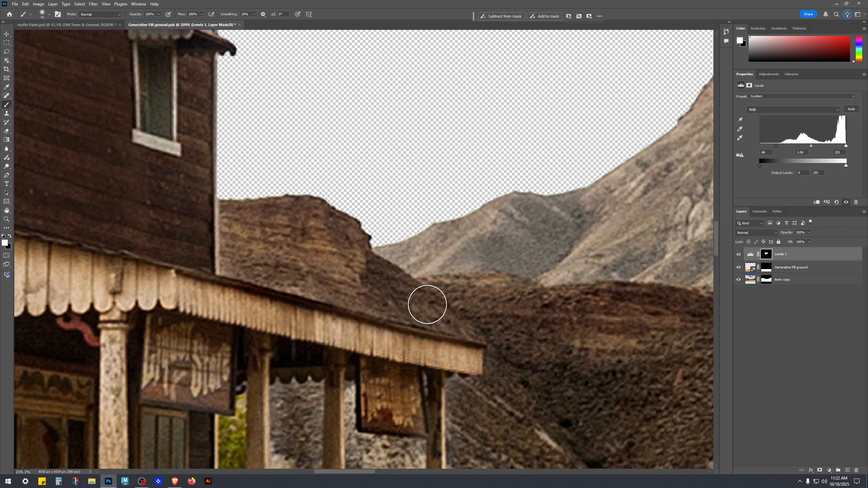
- Inspect the hills, cemetery sign, trees and shed, comparing them with the Levels adjustment off and on
drag(482, 328, 327, 284)
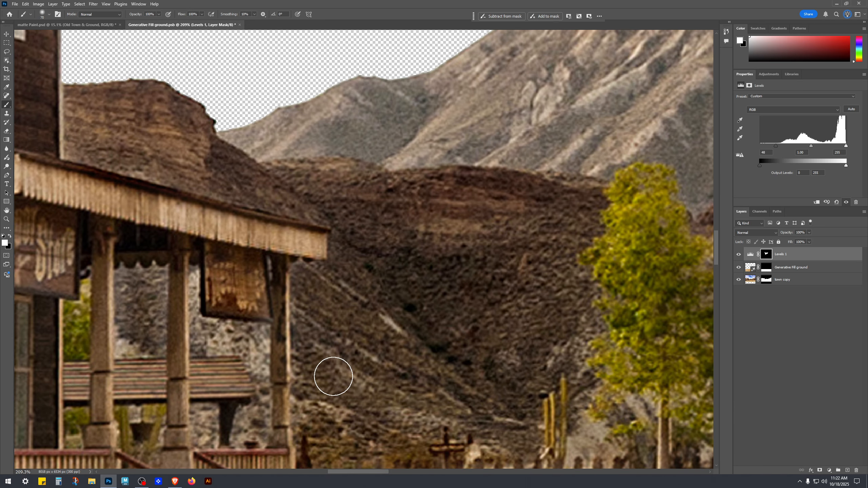
drag(522, 342, 290, 303)
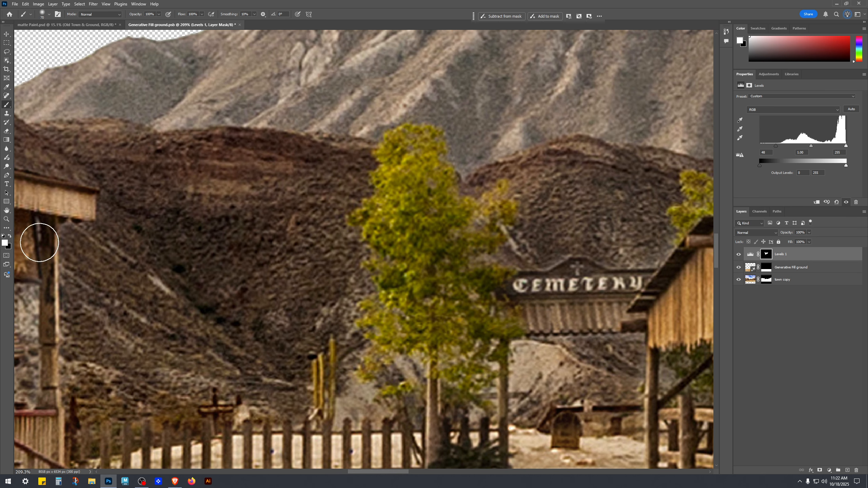
drag(384, 218, 193, 281)
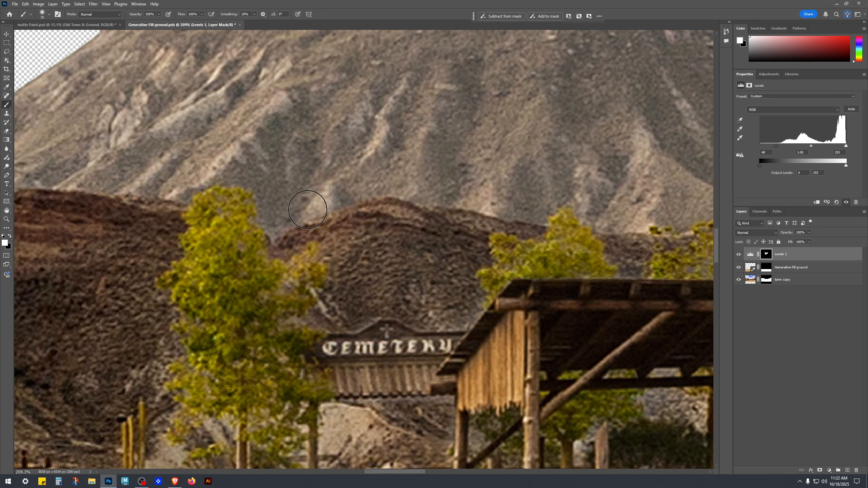
click(739, 254)
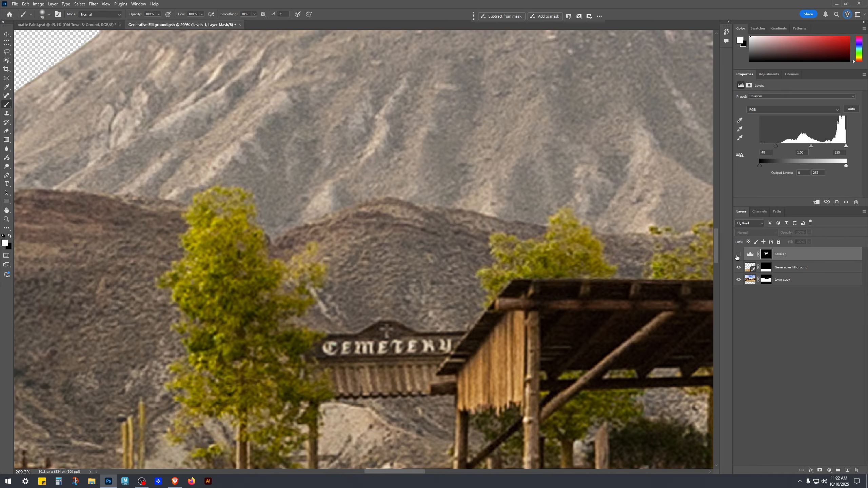
click(738, 255)
click(739, 254)
click(738, 255)
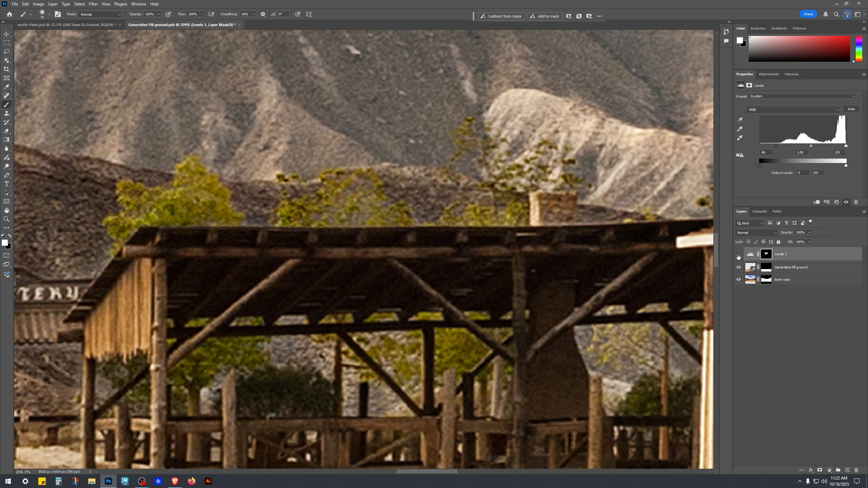
click(739, 254)
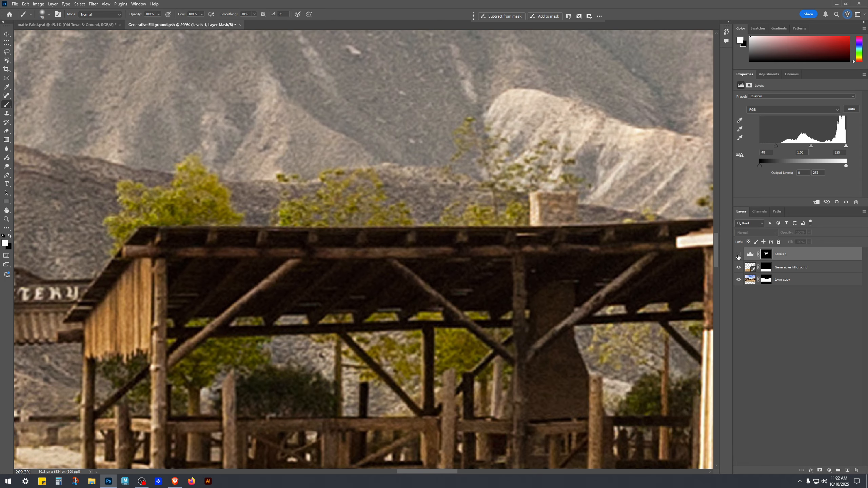
click(738, 255)
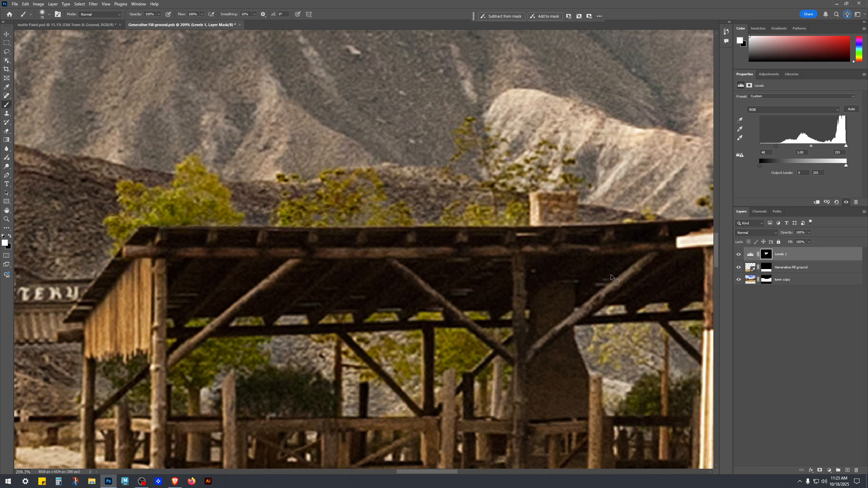
- Compare the wider view of the shed, brick building and wagon with the Levels adjustment off and on
scroll(533, 339, down, 4)
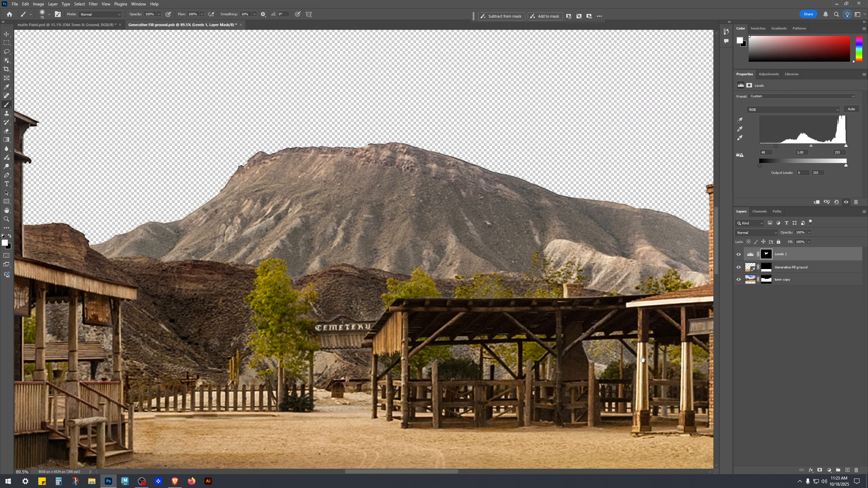
drag(631, 353, 401, 298)
click(739, 254)
click(739, 255)
click(739, 254)
click(739, 255)
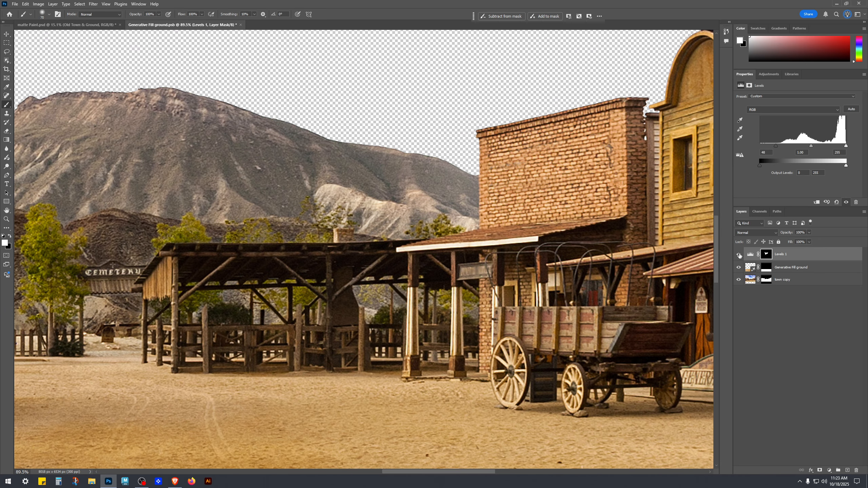
scroll(423, 222, up, 6)
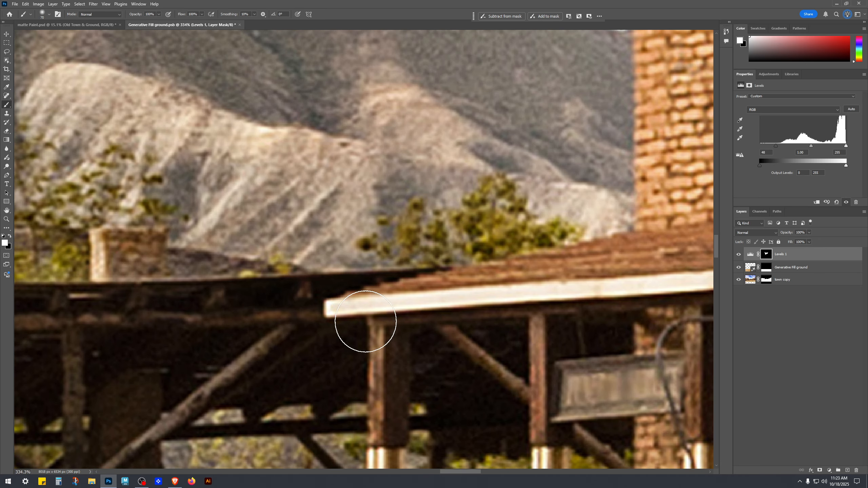
mouse_move(366, 322)
mouse_down()
mouse_move(329, 321)
mouse_move(312, 330)
mouse_move(443, 310)
mouse_move(518, 332)
mouse_up()
key(ctrl+z)
- Examine the edges of the Levels darkening along the wooden shed's roofline, from the brick building to the cemetery sign
key(x)
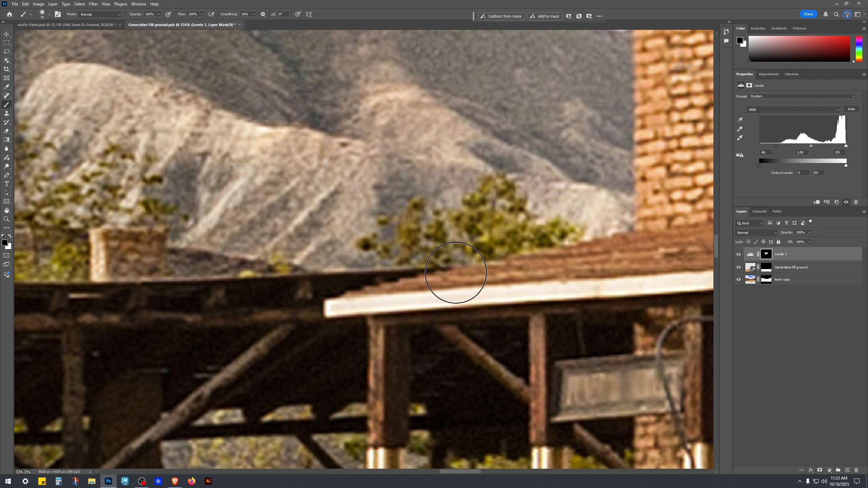
drag(261, 314, 432, 292)
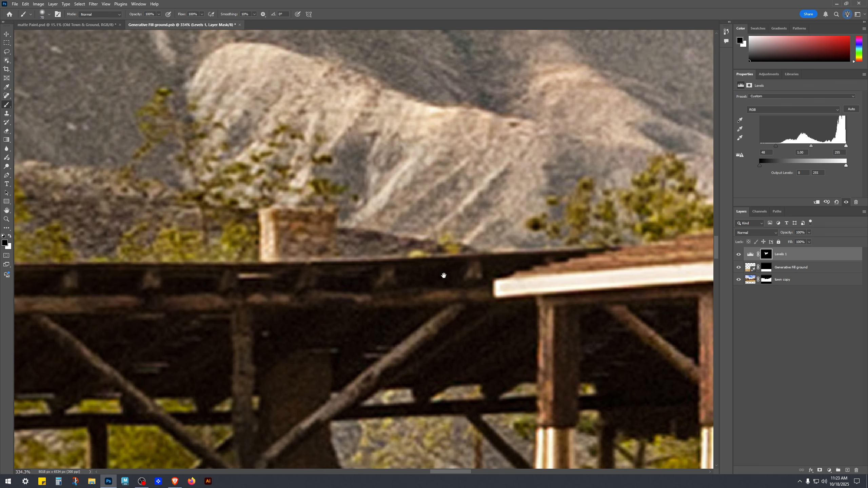
scroll(260, 343, down, 4)
drag(240, 281, 442, 239)
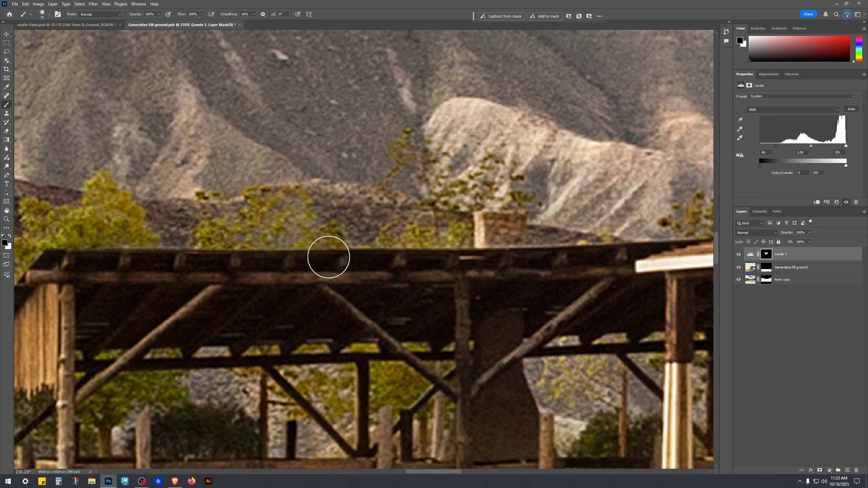
mouse_move(315, 322)
mouse_down()
mouse_move(330, 308)
mouse_move(404, 297)
mouse_up()
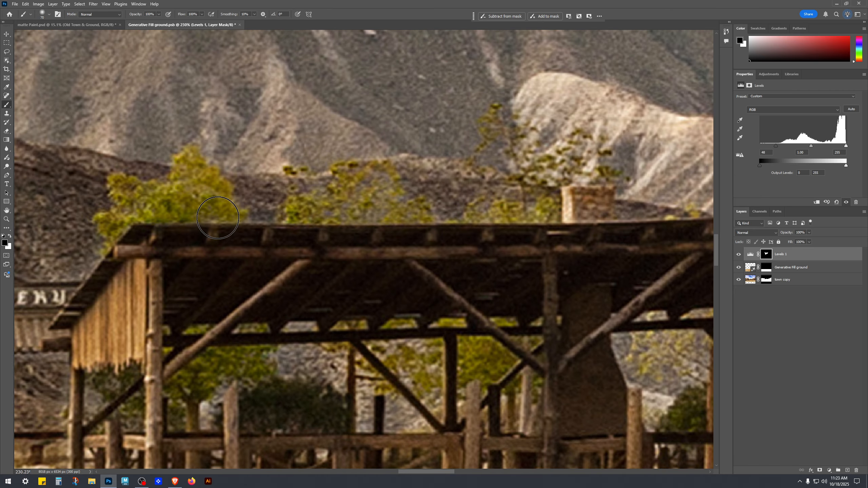
drag(274, 264, 351, 186)
scroll(163, 216, up, 5)
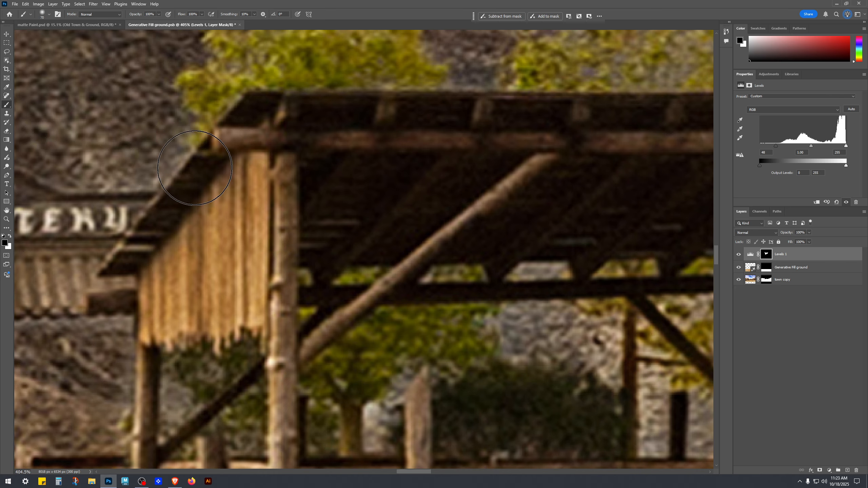
drag(195, 167, 419, 267)
- Reduce the brush size and paint black on the Levels mask over the upper foliage of the tree beside the cemetery sign
key(x)
key(bracketleft)
key(bracketleft)
key(bracketleft)
key(bracketleft)
key(bracketleft)
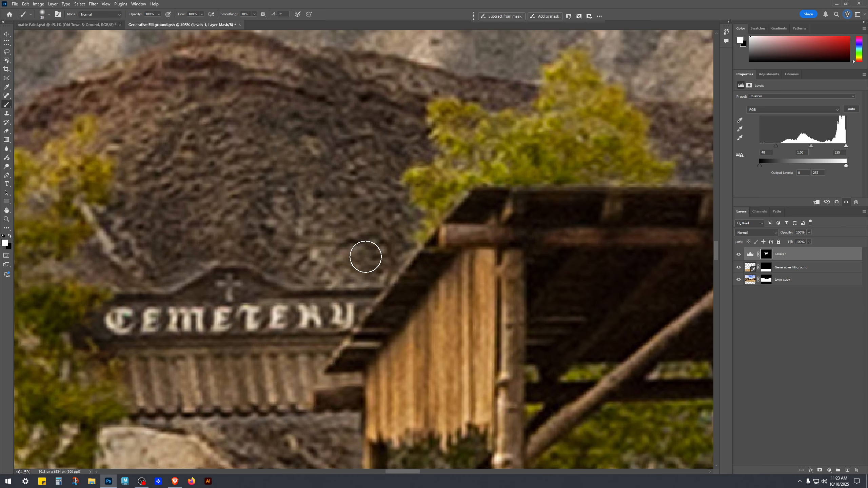
drag(320, 159, 535, 141)
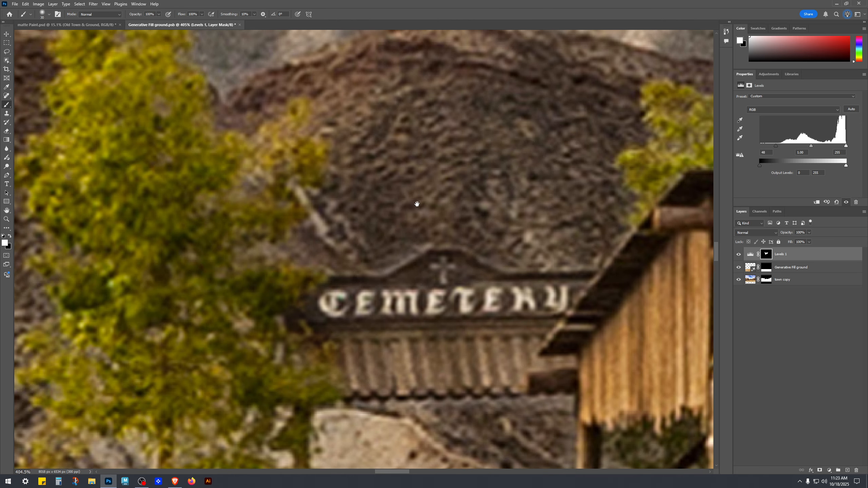
drag(373, 170, 420, 233)
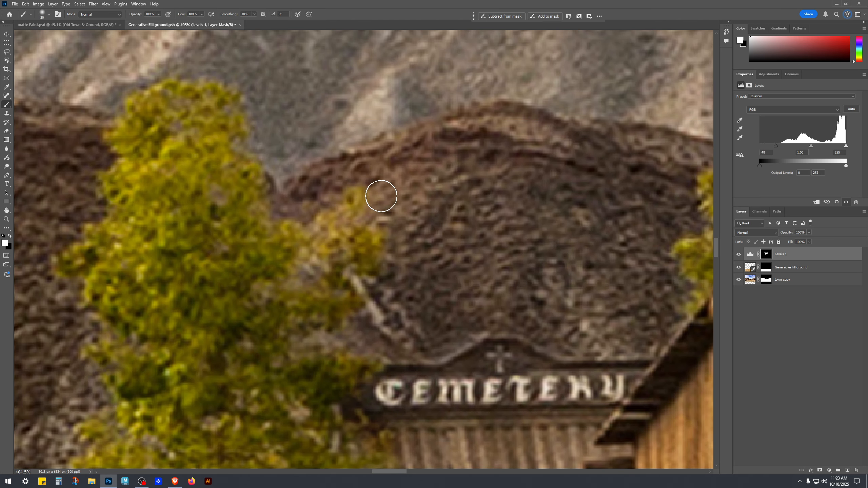
scroll(442, 110, down, 4)
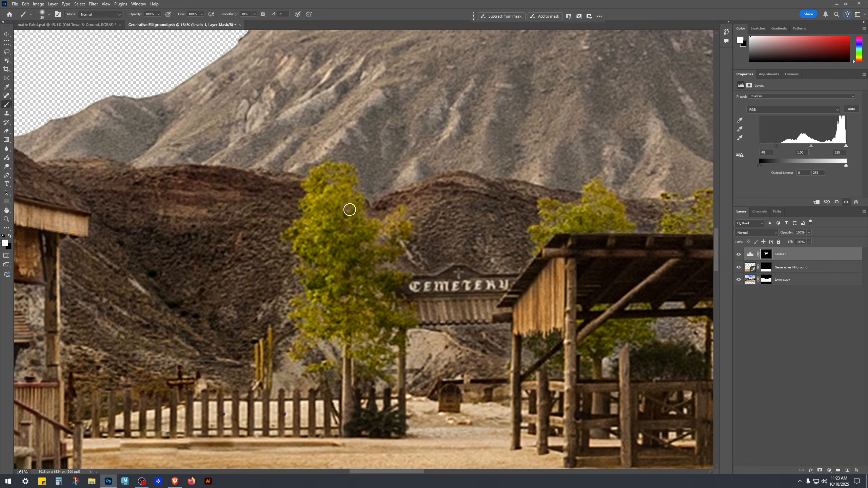
scroll(356, 157, up, 3)
scroll(357, 157, up, 2)
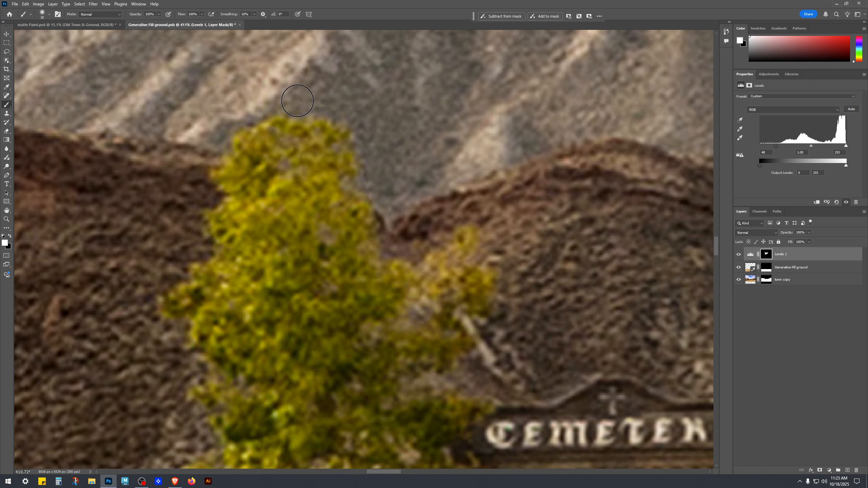
click(739, 255)
click(739, 255)
key(x)
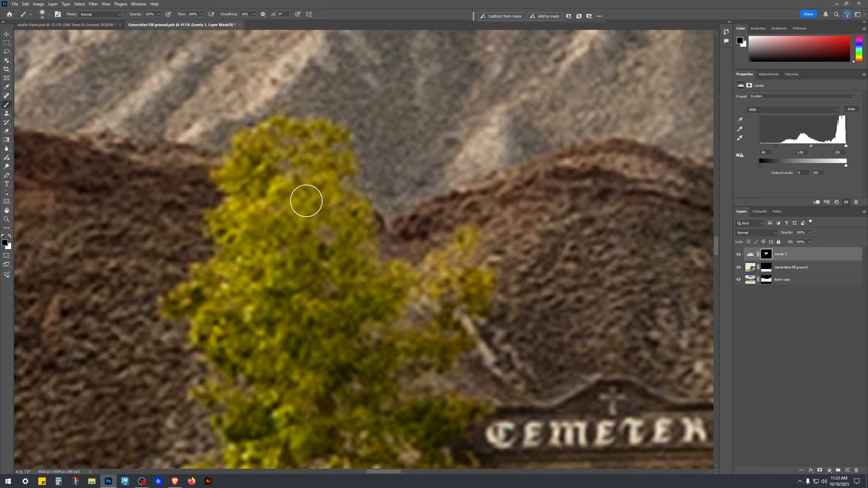
mouse_move(293, 182)
mouse_down()
mouse_move(318, 180)
mouse_move(286, 184)
mouse_move(338, 191)
mouse_move(267, 175)
mouse_up()
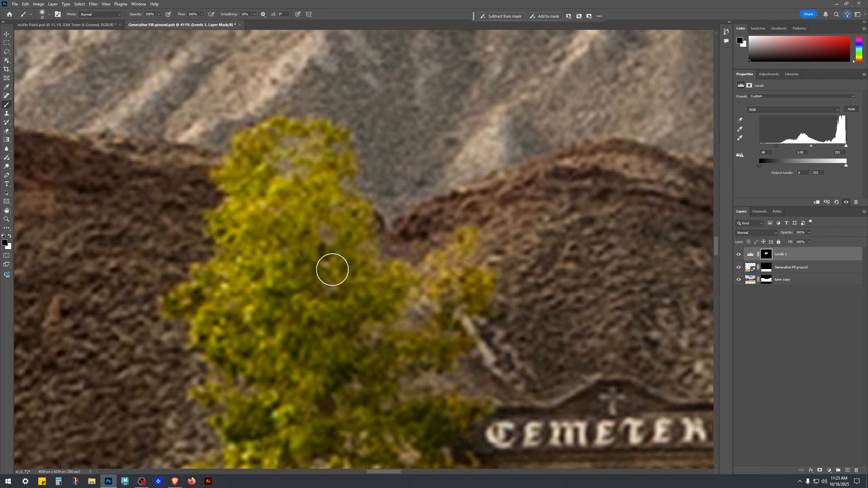
- Paint black on the Levels mask over the gravestone and the low stone wall beneath the cemetery sign
scroll(359, 394, down, 5)
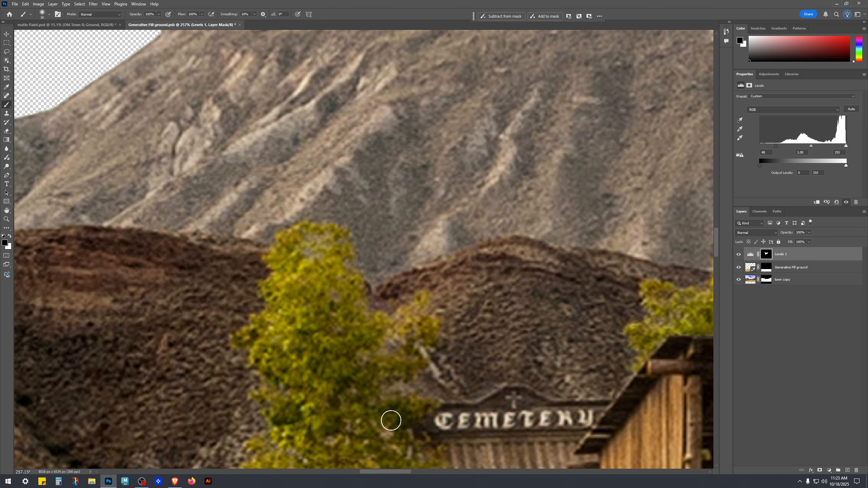
drag(423, 428, 378, 250)
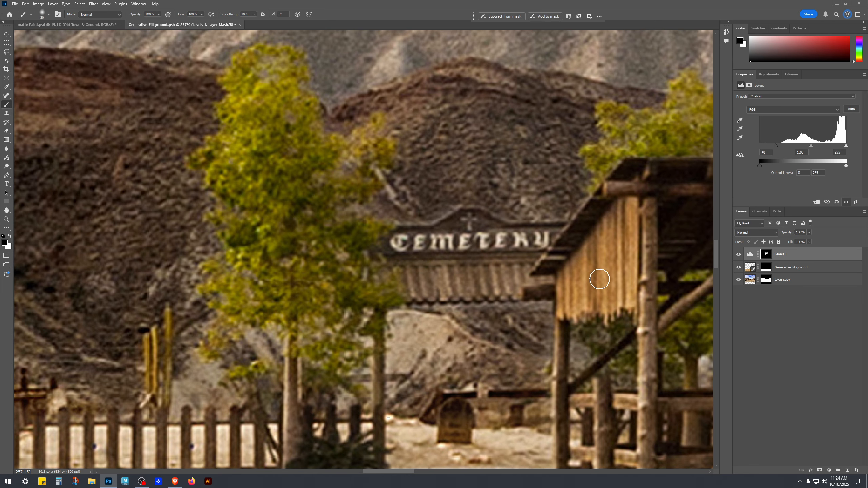
scroll(327, 336, down, 3)
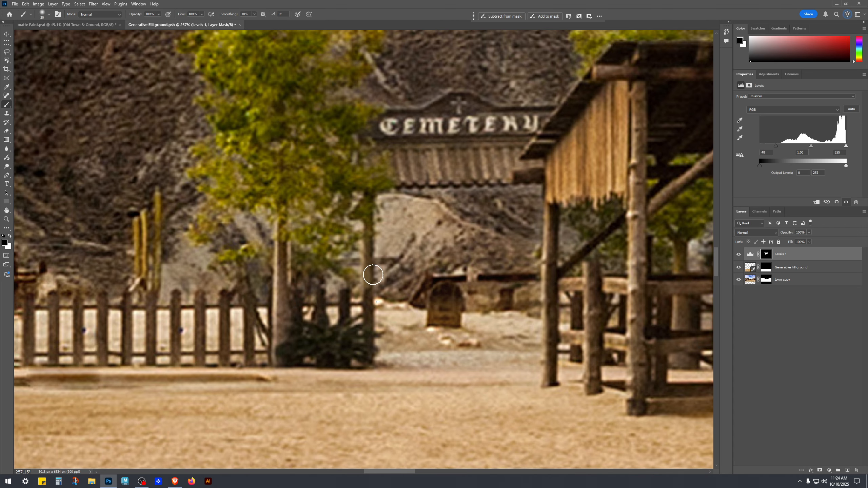
drag(443, 287, 478, 327)
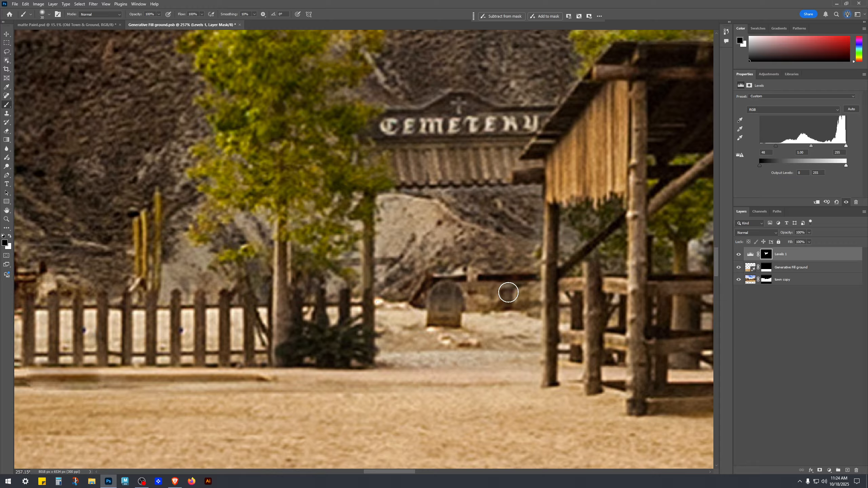
drag(503, 293, 524, 283)
mouse_move(450, 280)
mouse_down()
mouse_move(496, 283)
mouse_move(535, 302)
mouse_move(547, 290)
mouse_up()
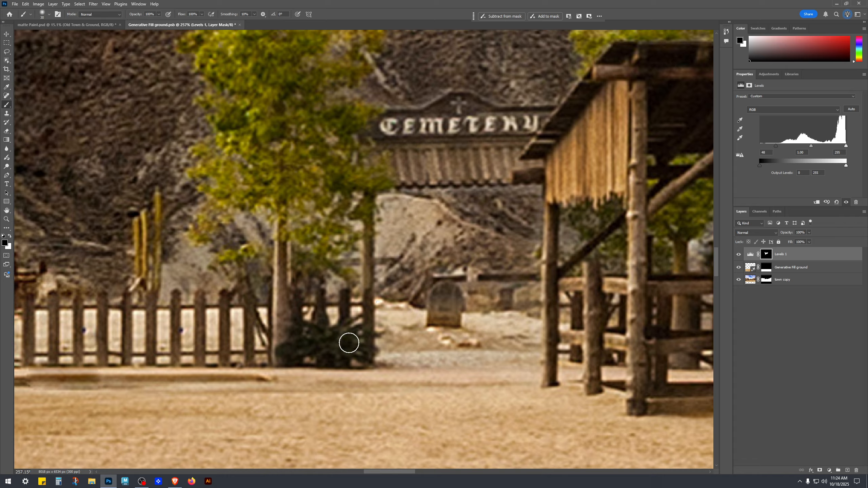
- Switch to white and paint the Levels darkening onto the hillside visible between the saloon porch posts and around the small slatted roof
scroll(247, 342, down, 4)
scroll(201, 333, down, 5)
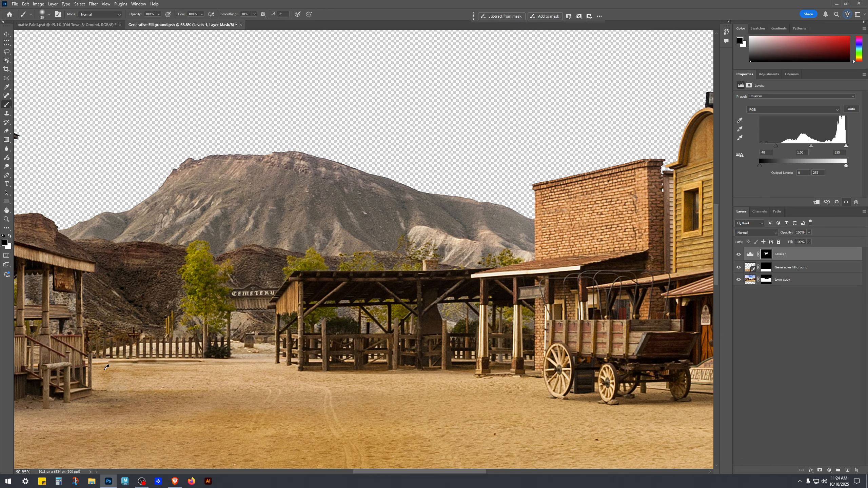
drag(142, 339, 274, 313)
scroll(273, 313, up, 5)
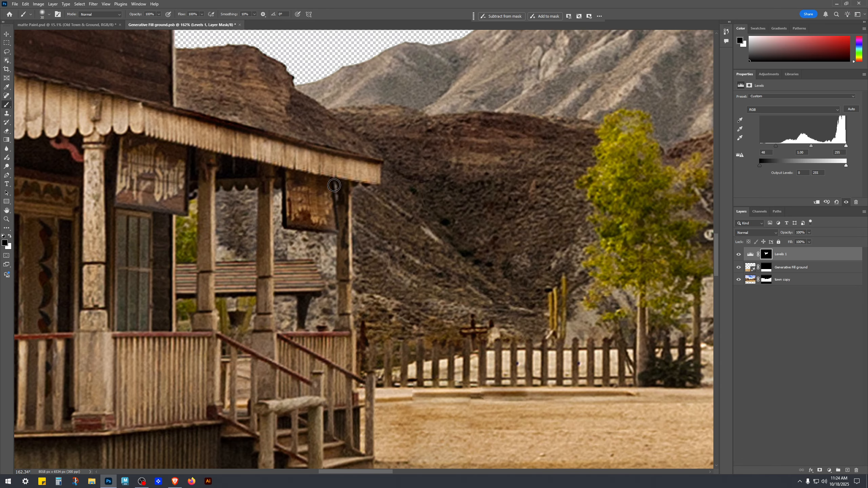
scroll(230, 255, up, 3)
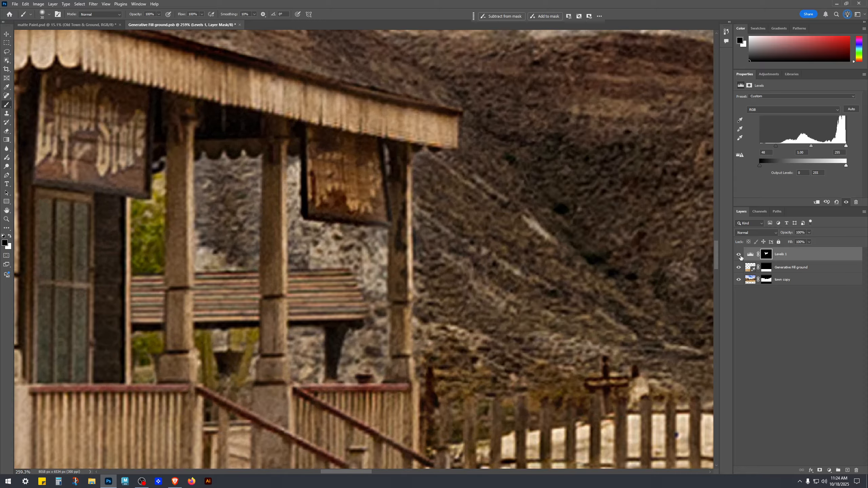
click(739, 254)
click(739, 255)
scroll(252, 202, up, 2)
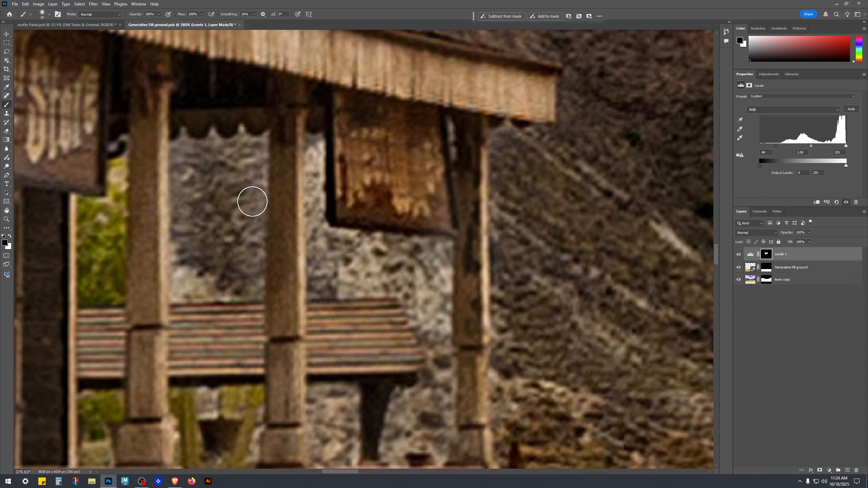
key(x)
mouse_move(224, 174)
mouse_down()
mouse_move(246, 156)
mouse_move(245, 170)
mouse_move(220, 191)
mouse_move(202, 164)
mouse_move(190, 175)
mouse_move(188, 157)
mouse_move(191, 287)
mouse_move(242, 288)
mouse_move(255, 163)
mouse_move(217, 151)
mouse_up()
mouse_move(320, 148)
mouse_down()
mouse_move(319, 277)
mouse_move(374, 270)
mouse_move(384, 249)
mouse_move(390, 271)
mouse_move(402, 265)
mouse_move(388, 273)
mouse_move(420, 264)
mouse_up()
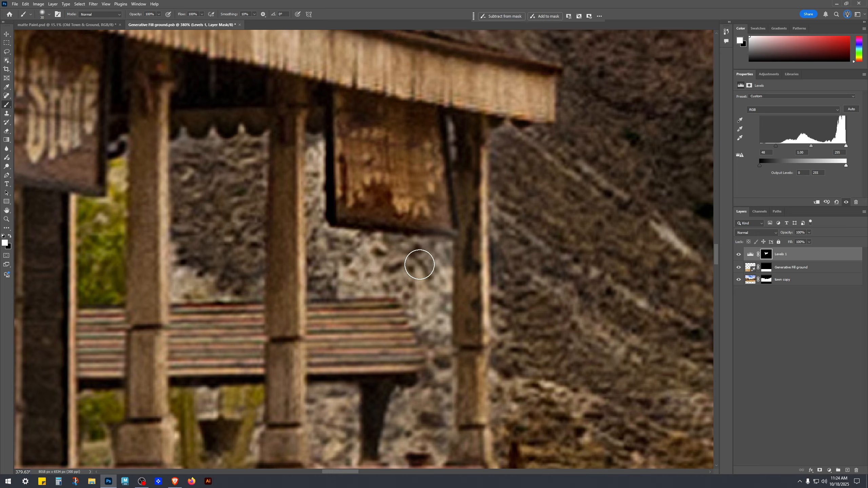
mouse_move(418, 303)
mouse_down()
mouse_move(436, 317)
mouse_move(427, 213)
mouse_move(393, 310)
mouse_move(333, 304)
mouse_move(326, 329)
mouse_up()
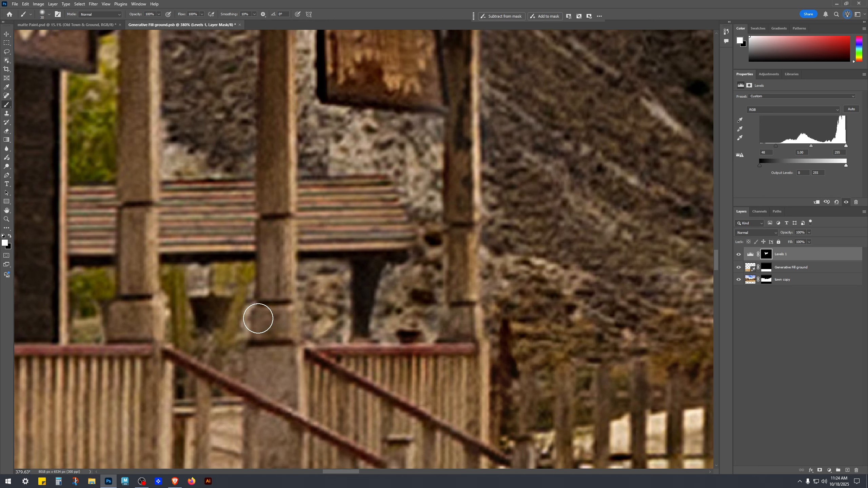
mouse_move(413, 307)
mouse_down()
mouse_move(431, 326)
mouse_move(301, 283)
mouse_move(338, 278)
mouse_up()
- Compare the hills behind the picket fence, tree and cemetery sign with the Levels adjustment off and on
scroll(390, 417, down, 5)
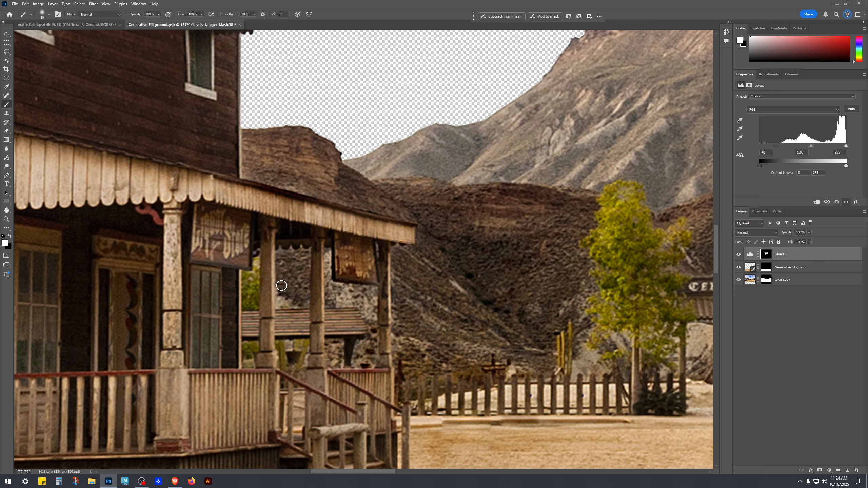
scroll(387, 327, down, 2)
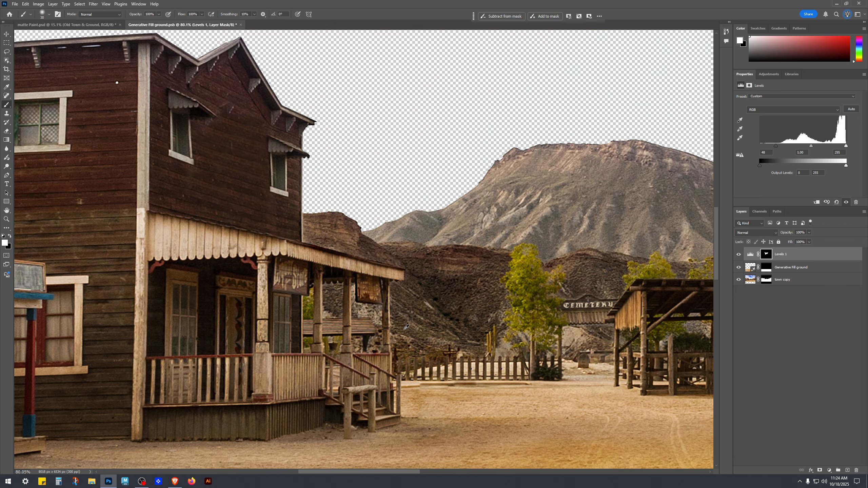
scroll(397, 337, right, 5)
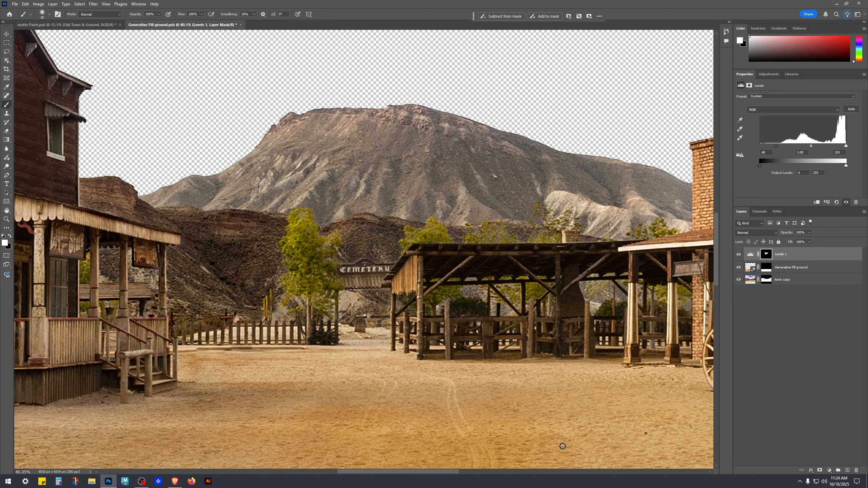
scroll(563, 446, up, 5)
click(739, 255)
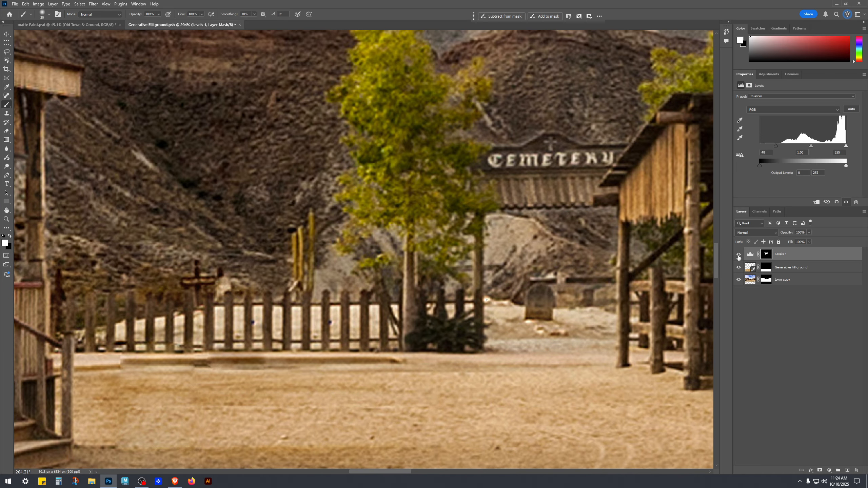
click(739, 255)
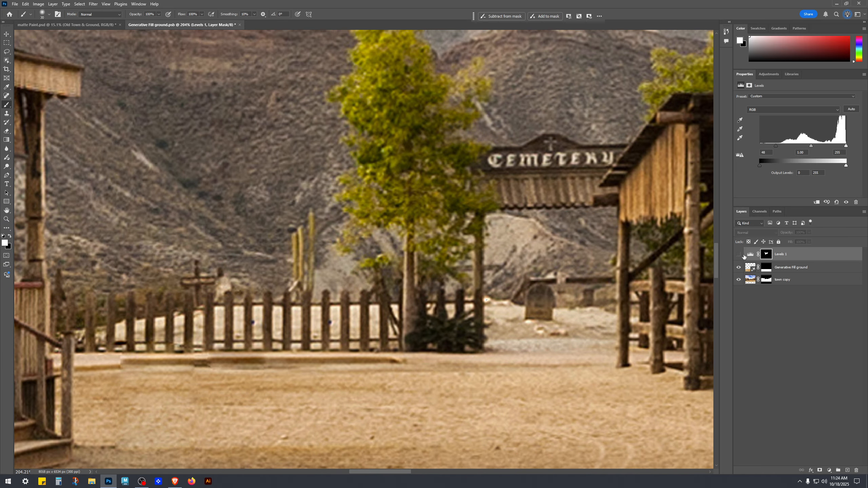
click(746, 256)
click(739, 255)
- Compare the full view of the town street and distant hills with the Levels adjustment off and on
scroll(603, 274, down, 6)
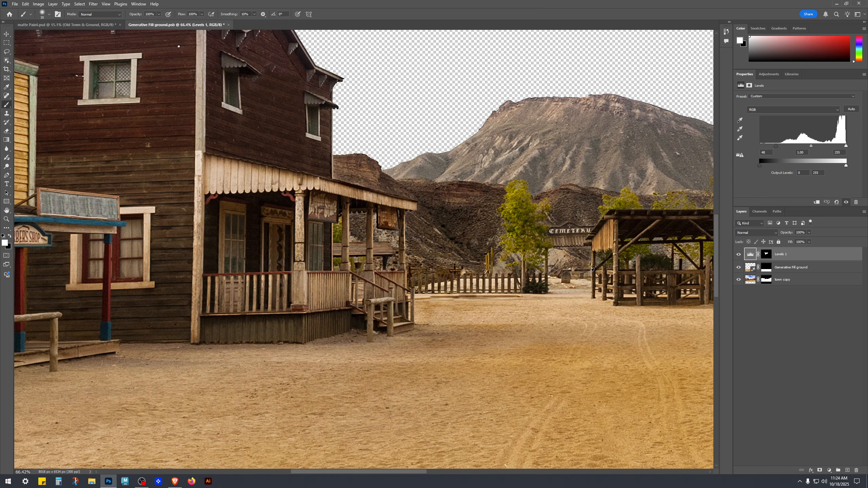
scroll(617, 279, down, 3)
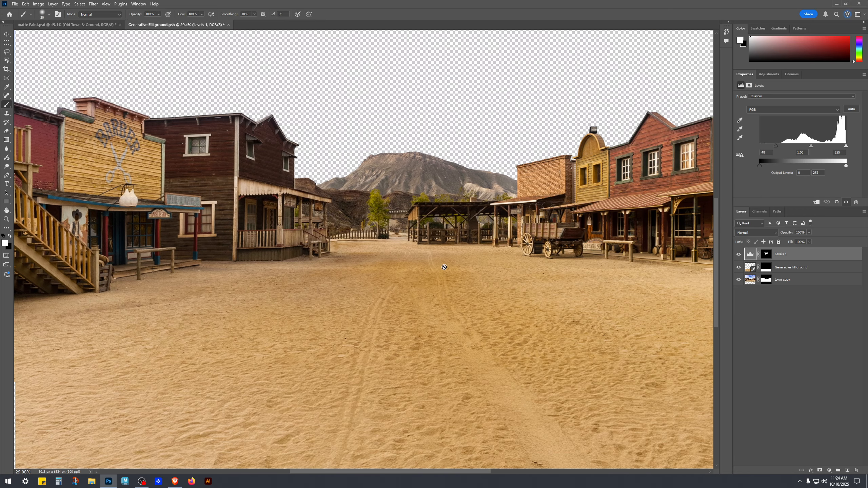
key(v)
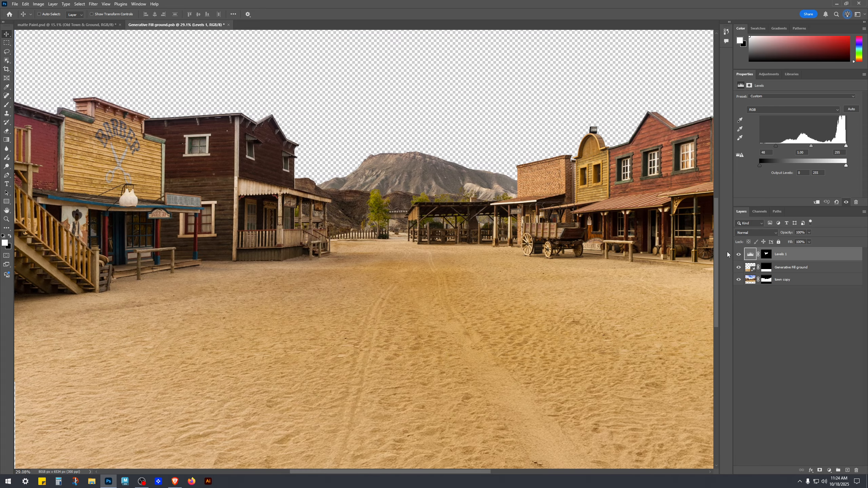
click(739, 255)
click(739, 255)
click(739, 255)
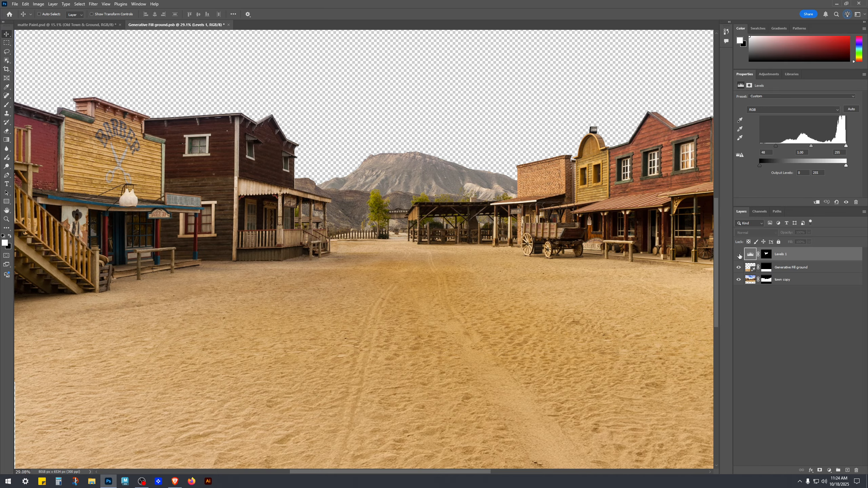
click(739, 254)
click(739, 255)
click(739, 254)
click(739, 254)
- Compare the hillside beside the brick building with the Levels adjustment off and on
scroll(563, 167, up, 10)
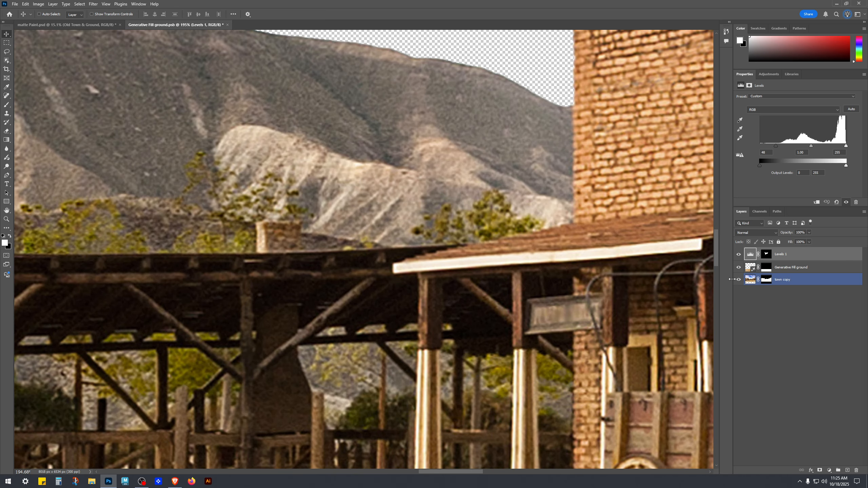
click(739, 255)
click(739, 255)
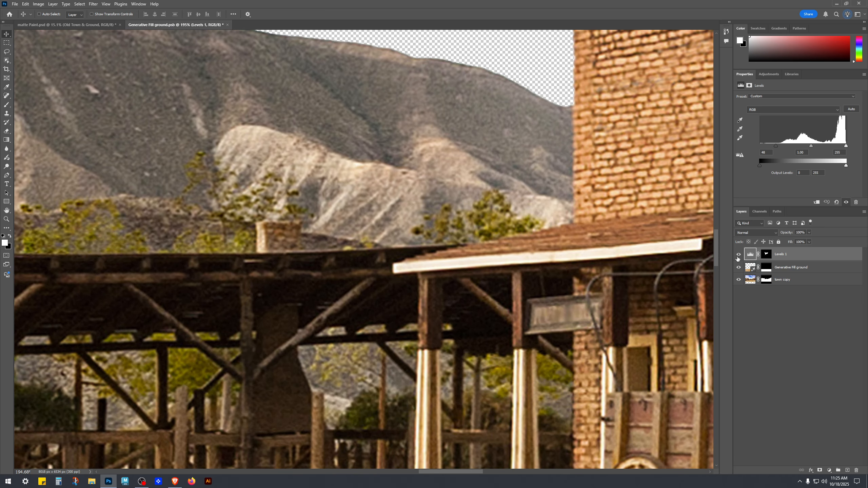
- Activate the Levels mask with the Brush tool and enlarge the brush for the hillside beside the brick building
click(766, 255)
key(b)
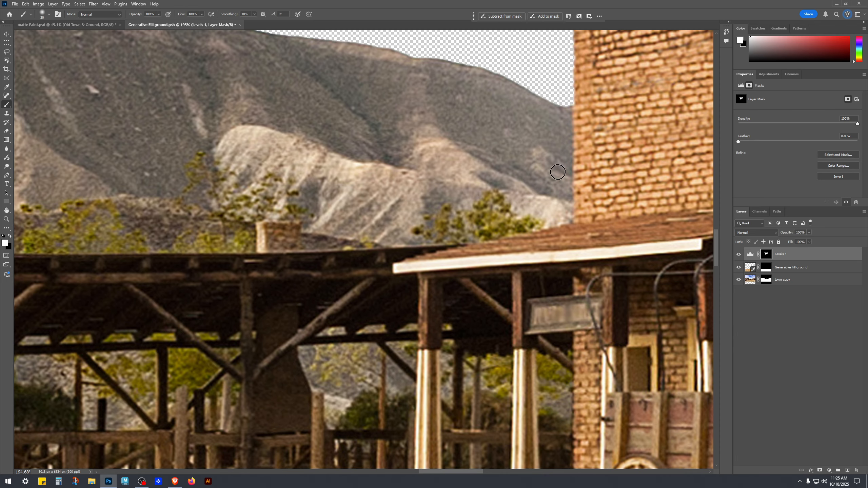
scroll(553, 222, up, 5)
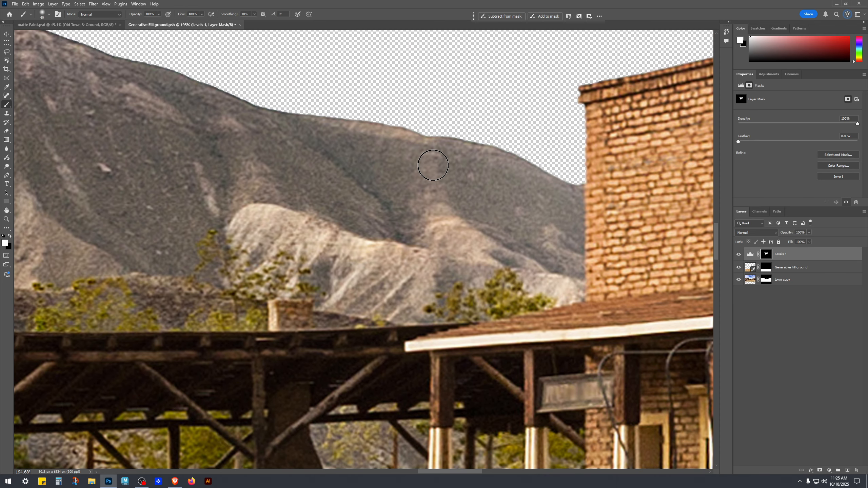
key(bracketright)
key(bracketright)
key(bracketright)
key(bracketright)
key(bracketright)
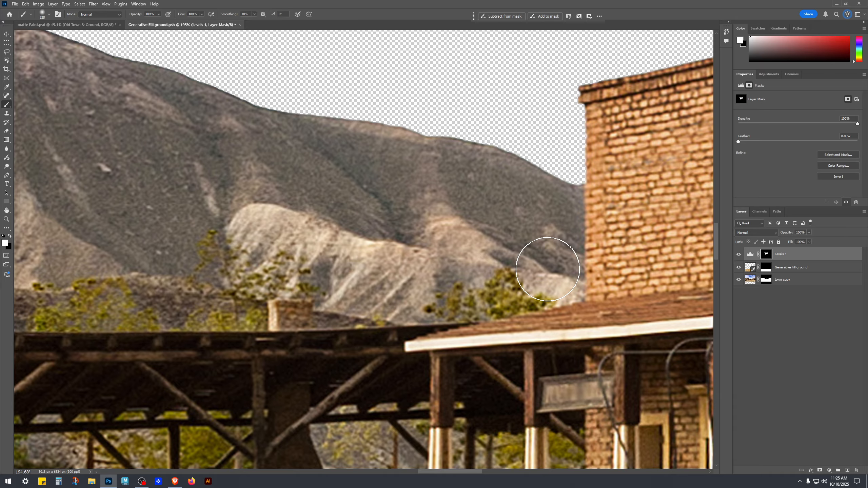
- Compare the mountain and hills behind the shed and brick building with the Levels adjustment off and on
alt+scroll(476, 198, down, 3)
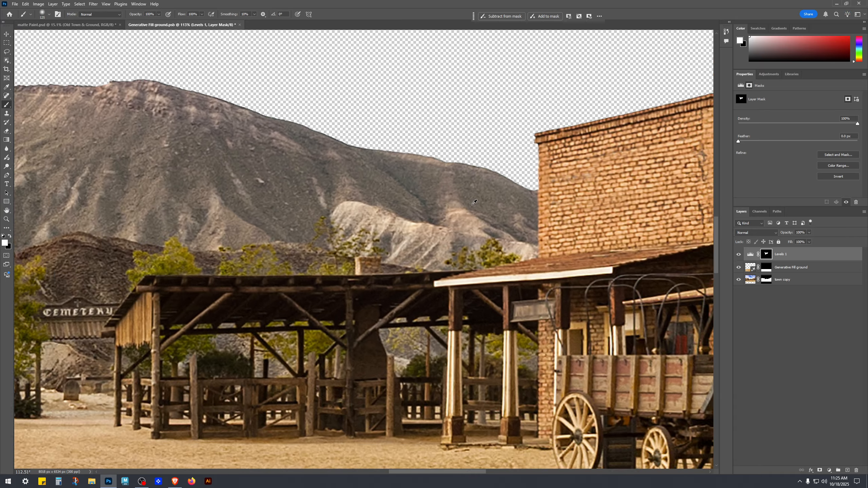
alt+scroll(476, 199, down, 3)
click(739, 255)
click(739, 255)
click(739, 254)
click(739, 254)
click(738, 255)
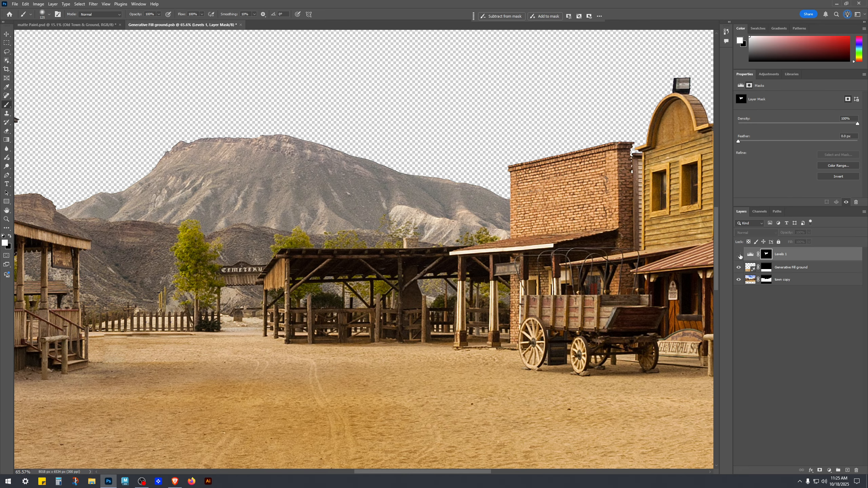
click(739, 254)
click(739, 255)
click(739, 255)
- Reduce the brush size to fit the small hillside gaps beneath the shed roof
alt+scroll(418, 317, up, 5)
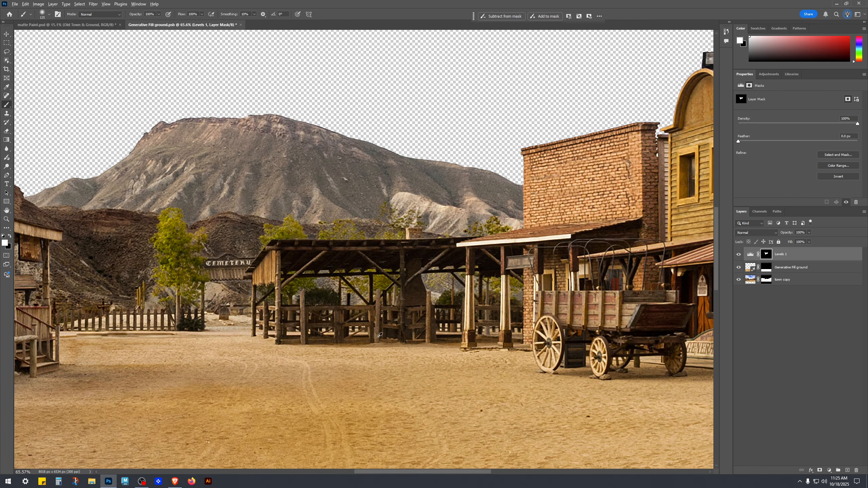
alt+scroll(499, 259, up, 2)
key(bracketleft)
key(bracketleft)
key(bracketleft)
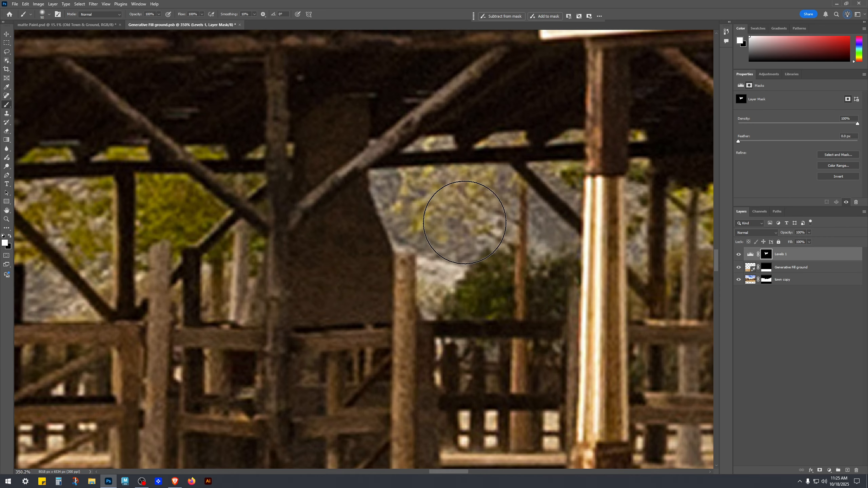
key(bracketleft)
key(bracketleft)
- Try painting white on the Levels mask over the hillside gap beside the shed's chimney, and undo the strokes
mouse_move(419, 206)
mouse_down()
mouse_move(435, 248)
mouse_move(433, 272)
mouse_move(462, 224)
mouse_up()
key(ctrl+z)
key(ctrl+z)
key(ctrl+z)
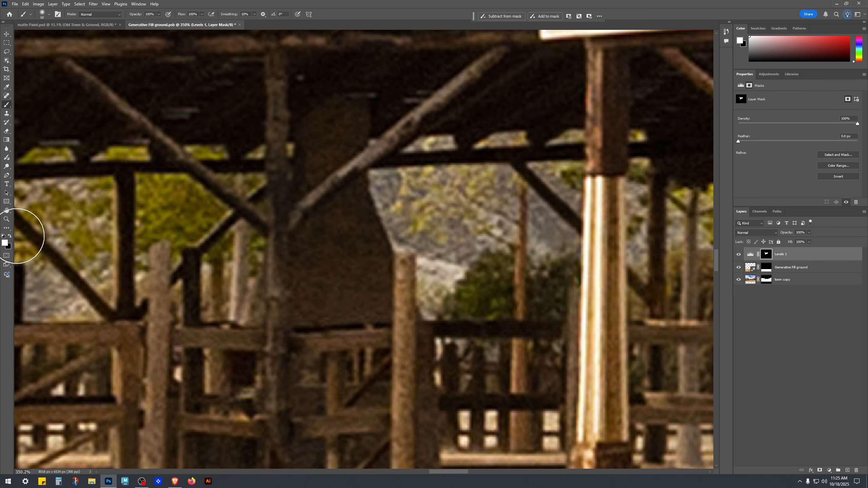
- Set the foreground colour to mid grey and paint the Levels mask over the hillside gaps beside the chimney and between the porch posts
click(4, 243)
click(345, 169)
click(499, 120)
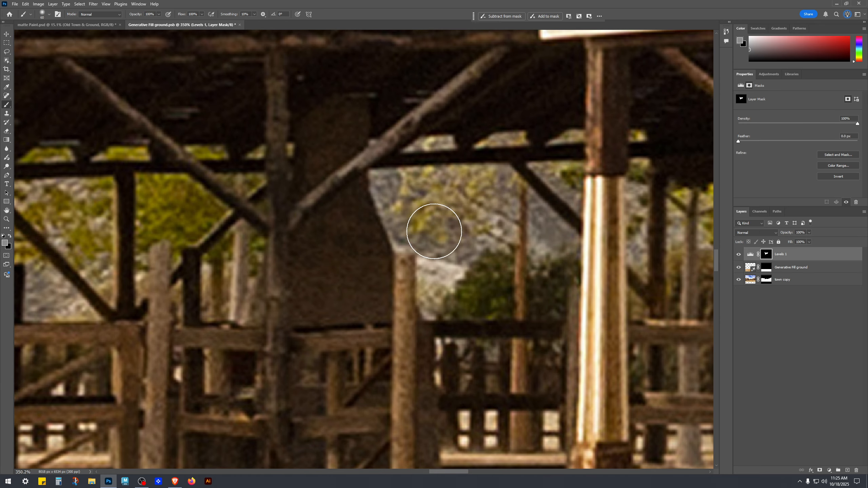
mouse_move(511, 216)
mouse_down()
mouse_move(457, 186)
mouse_move(410, 191)
mouse_move(472, 250)
mouse_move(526, 235)
mouse_move(515, 222)
mouse_move(433, 192)
mouse_move(459, 219)
mouse_move(443, 271)
mouse_move(427, 203)
mouse_move(398, 192)
mouse_move(334, 255)
mouse_up()
drag(504, 219, 511, 242)
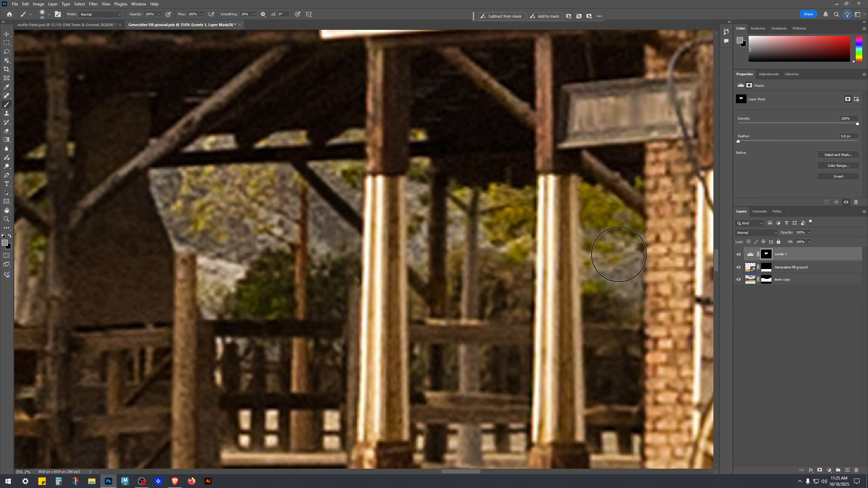
drag(611, 221, 613, 294)
mouse_move(455, 226)
mouse_down()
mouse_move(435, 213)
mouse_move(420, 235)
mouse_up()
- Compare the hillside gaps beneath the shed roof with the Levels adjustment off and on
scroll(500, 434, down, 3)
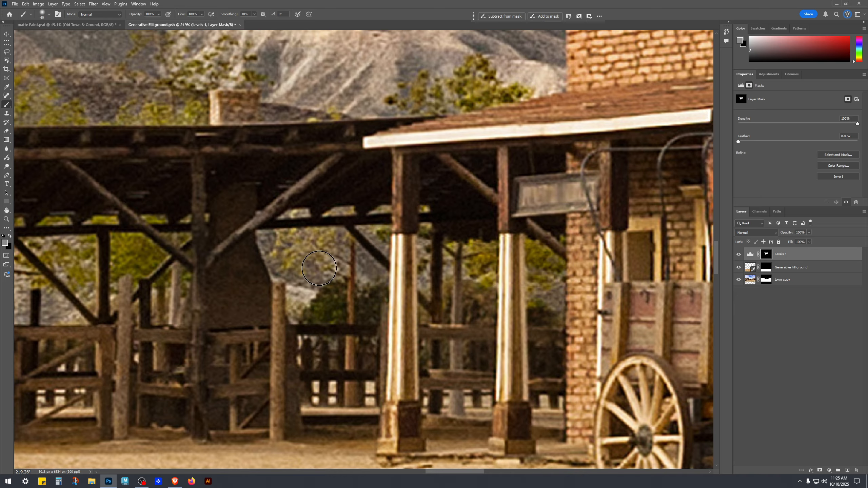
drag(182, 330, 495, 293)
click(738, 254)
click(739, 254)
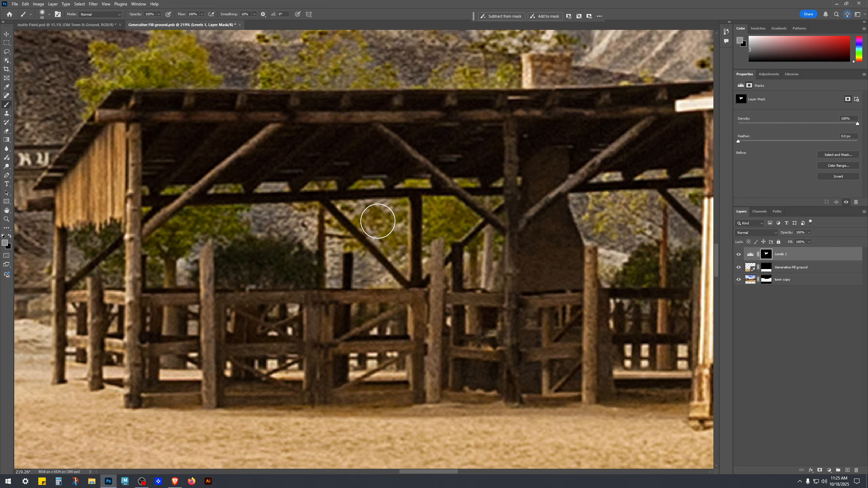
click(740, 256)
click(740, 255)
click(740, 256)
click(739, 256)
click(739, 255)
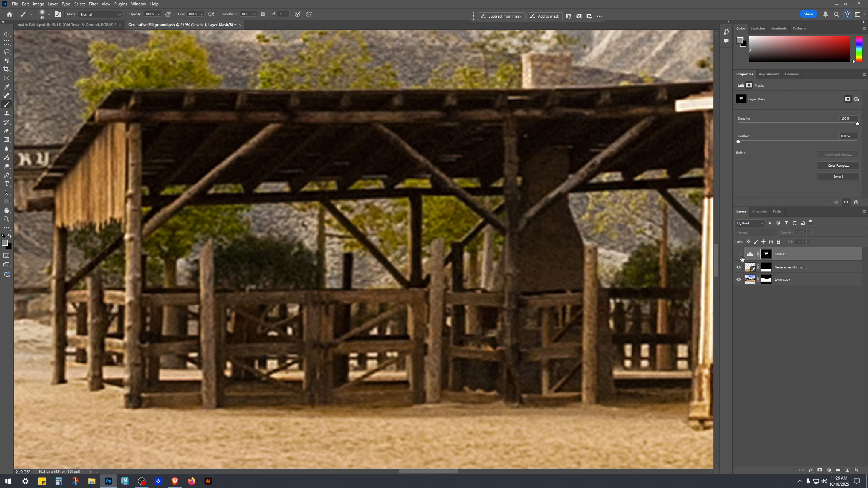
click(738, 255)
click(738, 255)
click(739, 255)
- Try painting the Levels mask over the bush beneath the shed roof and change the foreground colour to light grey b6b6b6
mouse_move(219, 258)
mouse_down()
mouse_move(286, 278)
mouse_move(254, 258)
mouse_move(314, 294)
mouse_up()
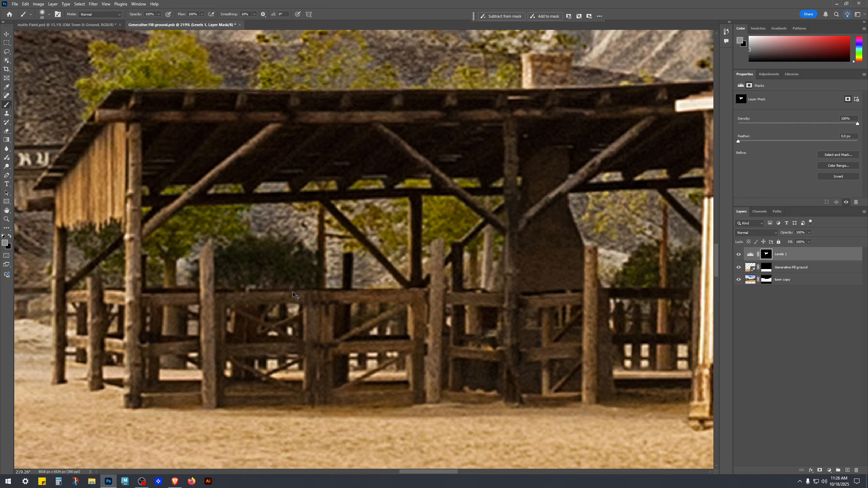
click(5, 243)
drag(373, 161, 316, 147)
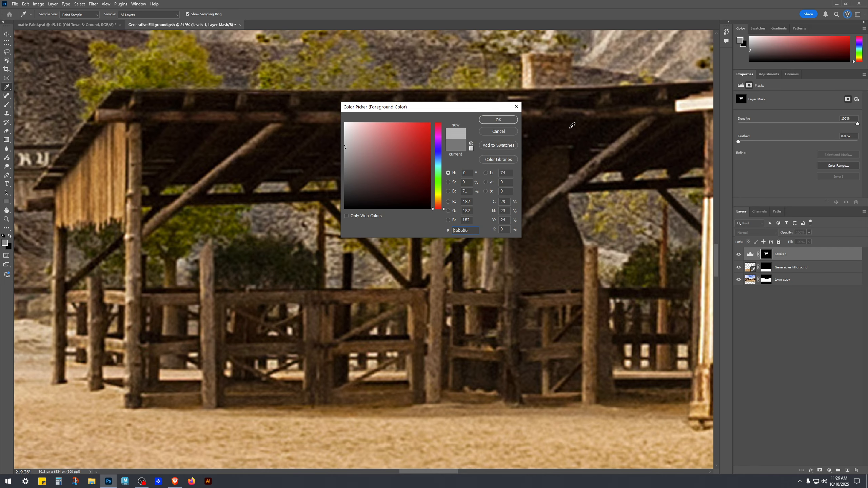
click(497, 120)
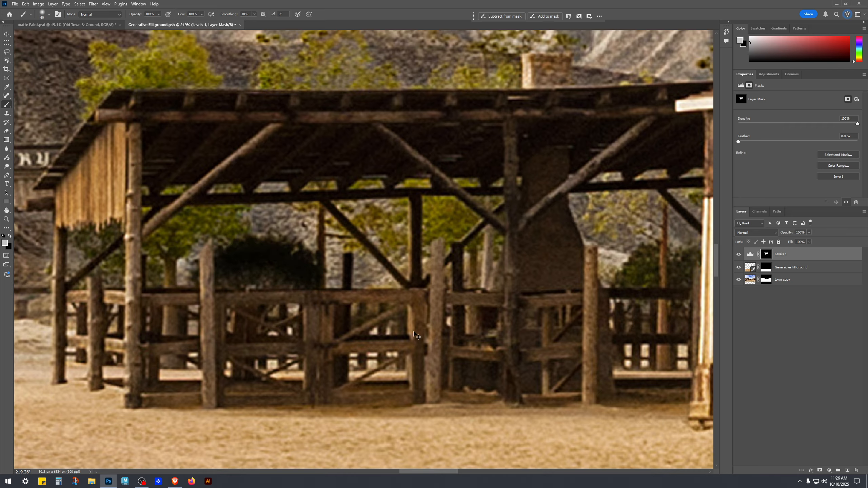
- Set the foreground colour to black 000000 and paint the Levels darkening off the bush beneath the shed roof
click(4, 243)
text(000000)
click(485, 121)
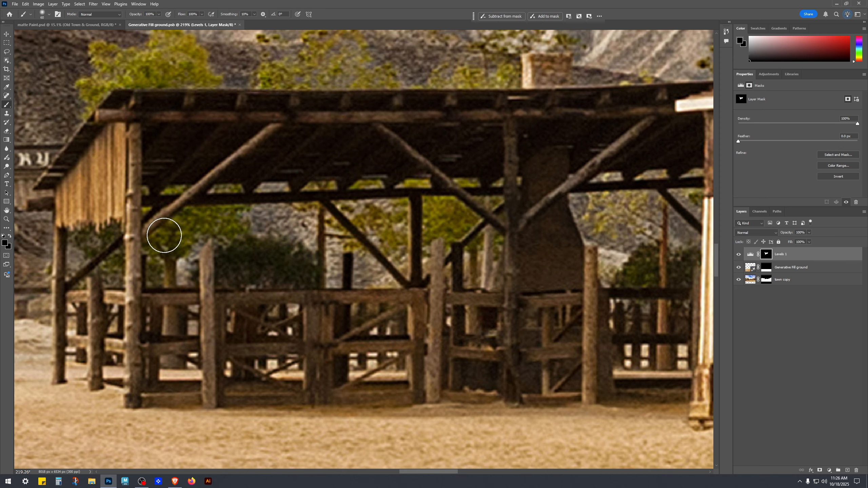
- Compare the hills, cemetery gate and shed area with the Levels adjustment off and on
scroll(231, 358, down, 10)
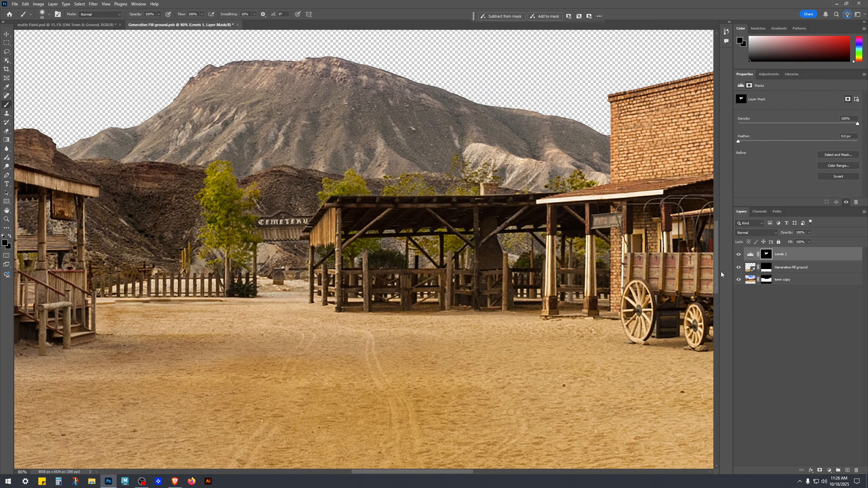
click(737, 256)
click(737, 255)
click(737, 256)
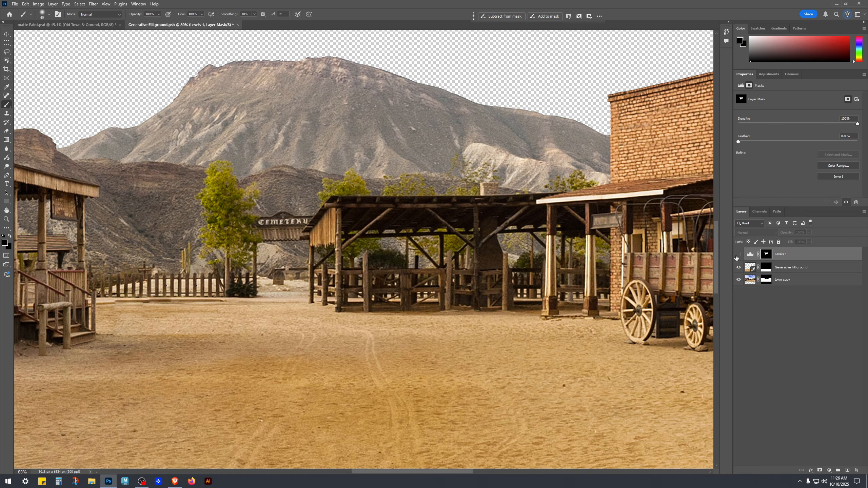
click(737, 256)
click(737, 256)
click(737, 256)
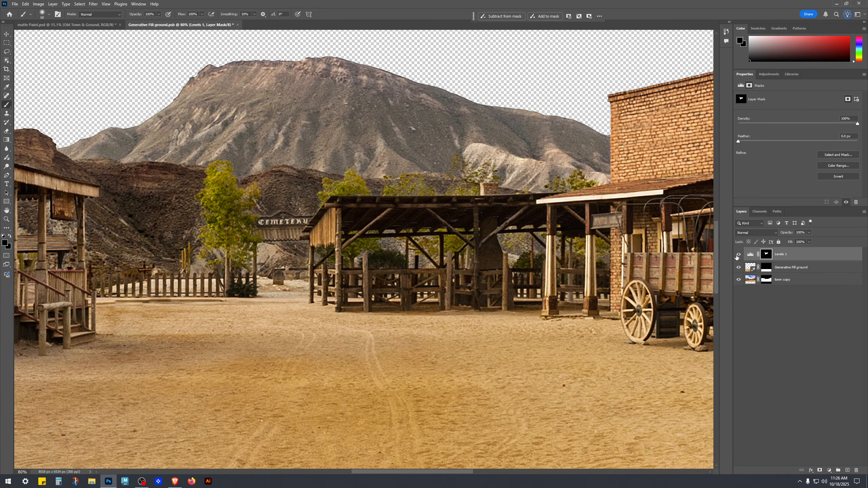
click(738, 256)
click(738, 256)
click(737, 256)
click(738, 255)
- Examine the darkened hills against the town street in close and full views, and deselect all layers
scroll(342, 250, down, 10)
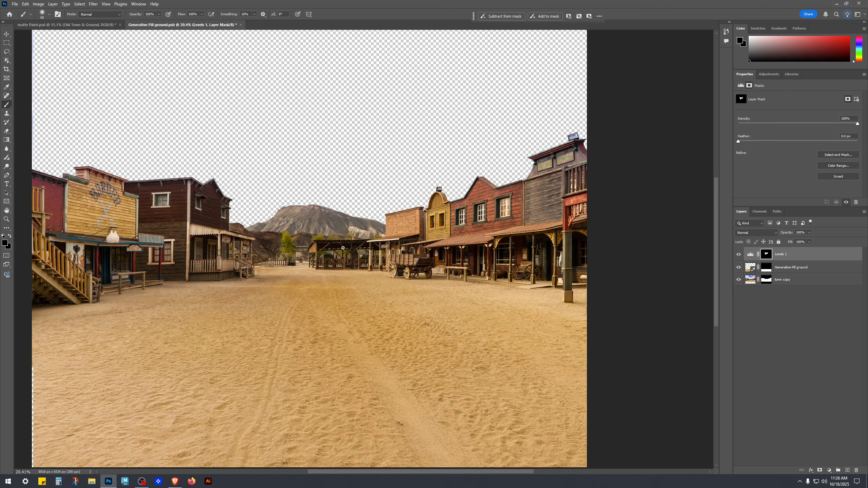
key(v)
ctrl+click(431, 243)
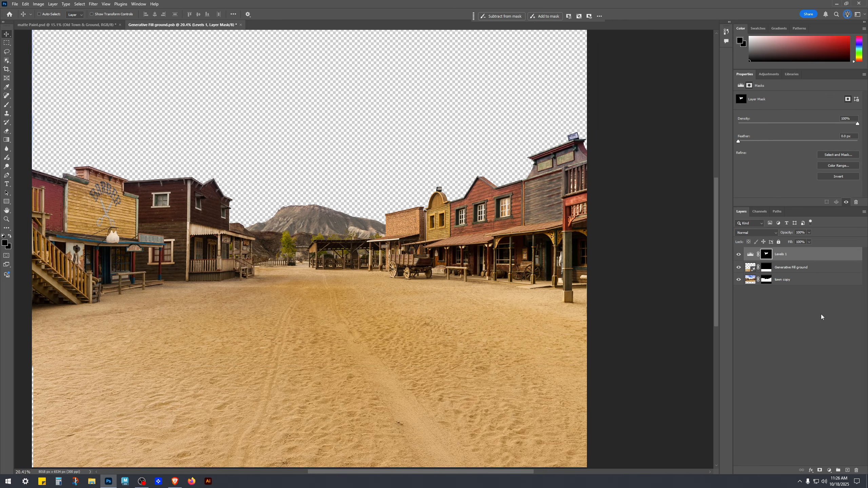
scroll(355, 298, down, 3)
scroll(374, 301, up, 1)
scroll(250, 264, up, 5)
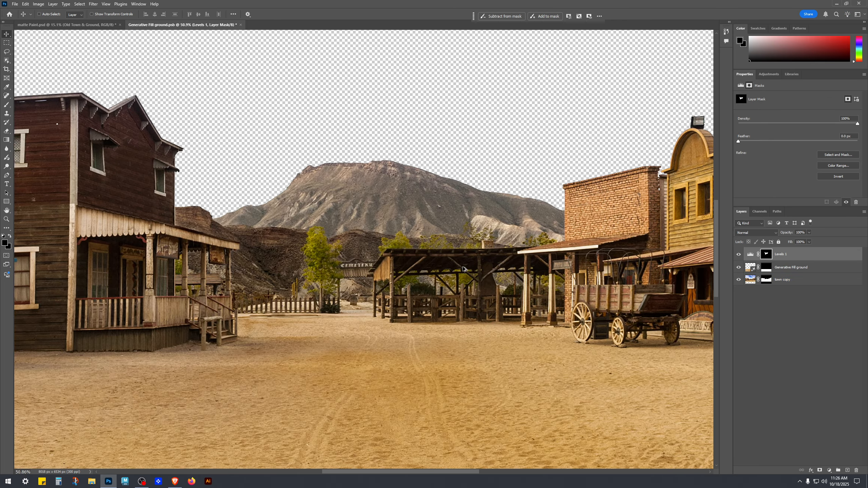
scroll(298, 332, down, 2)
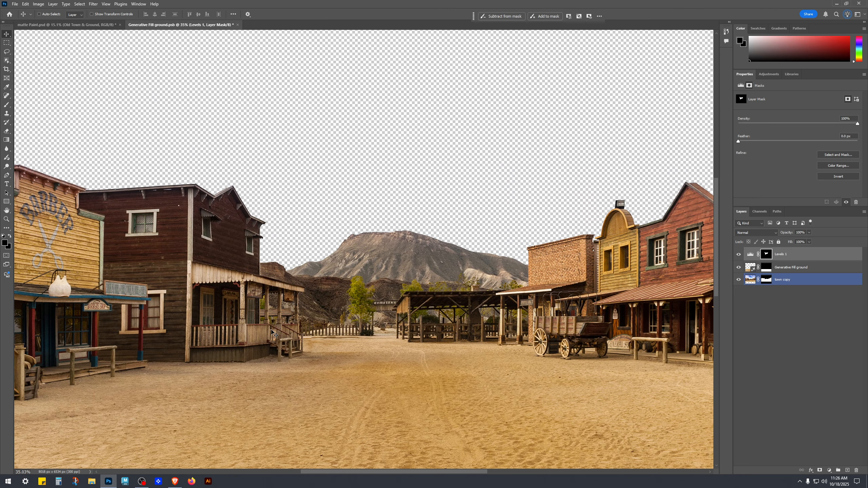
scroll(291, 327, up, 3)
scroll(289, 327, up, 2)
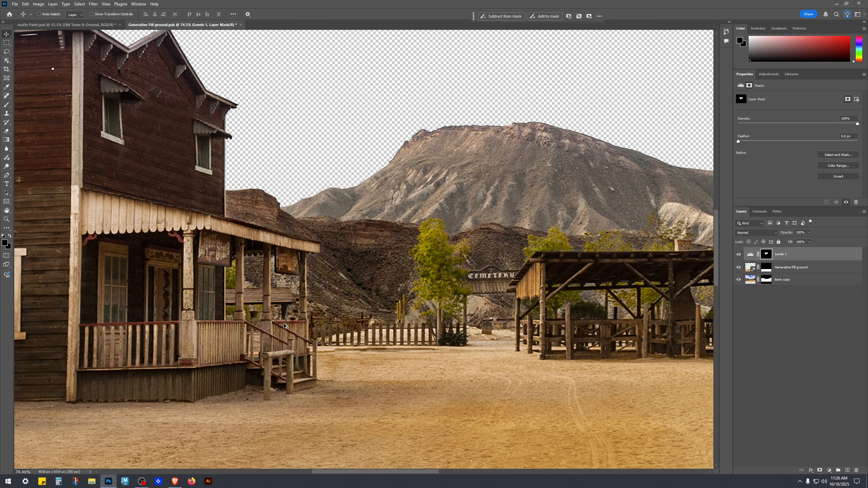
scroll(284, 325, right, 5)
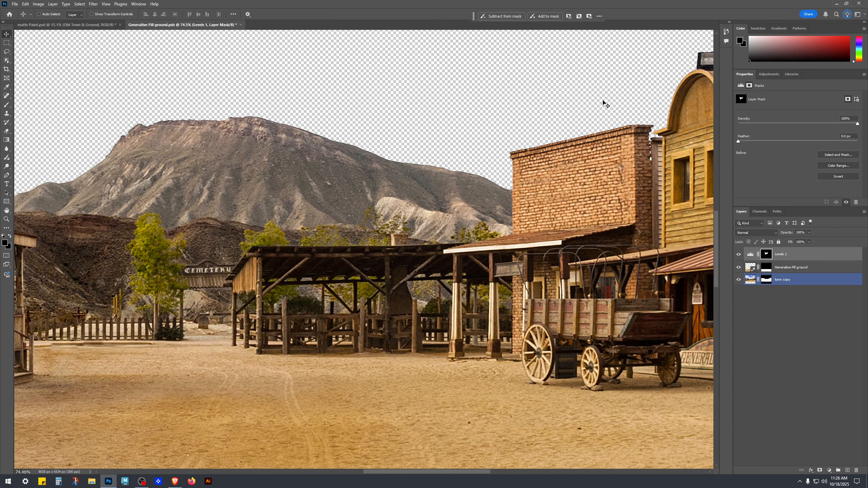
scroll(457, 367, up, 4)
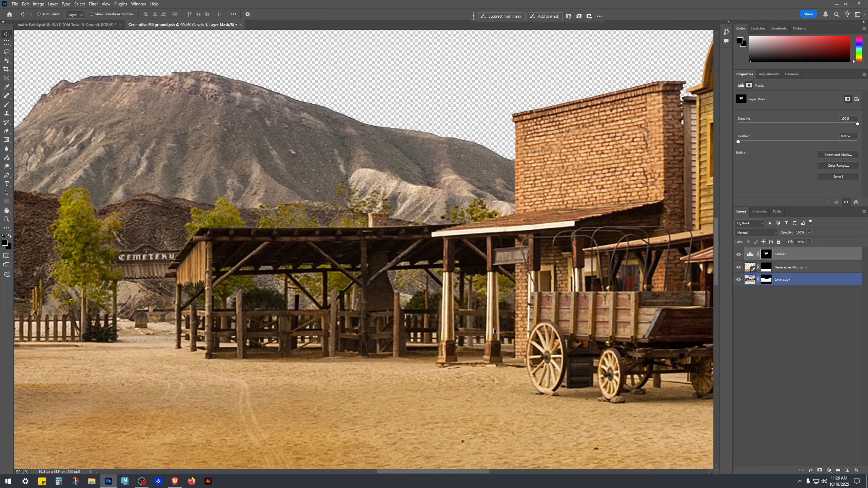
scroll(464, 262, down, 7)
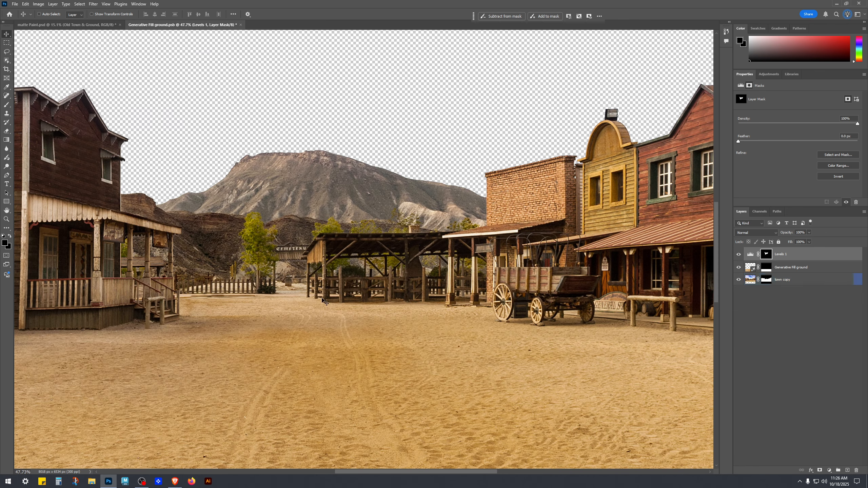
scroll(437, 286, down, 3)
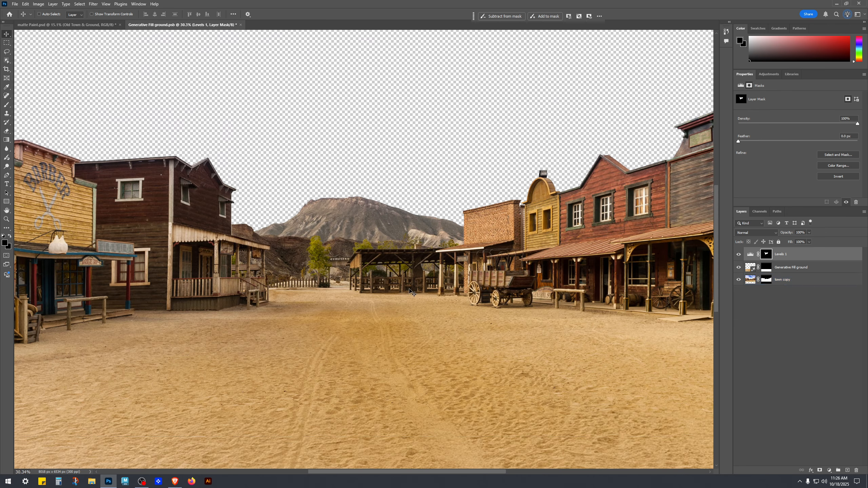
scroll(361, 227, down, 4)
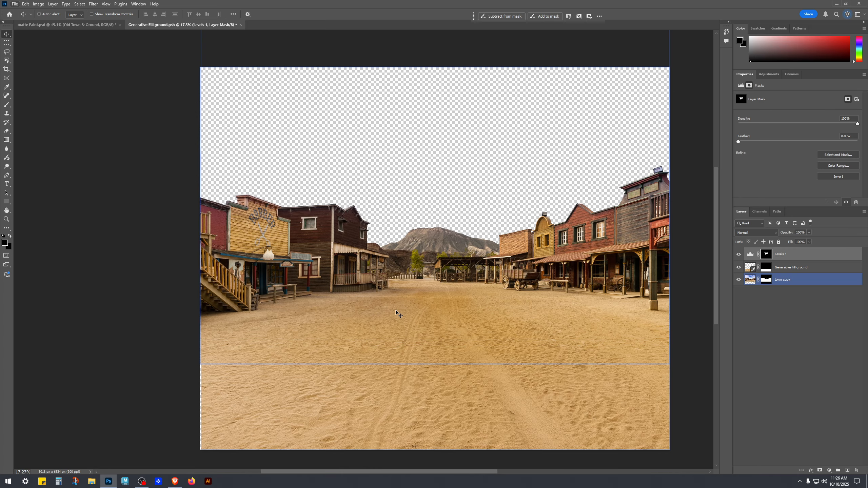
scroll(530, 294, up, 4)
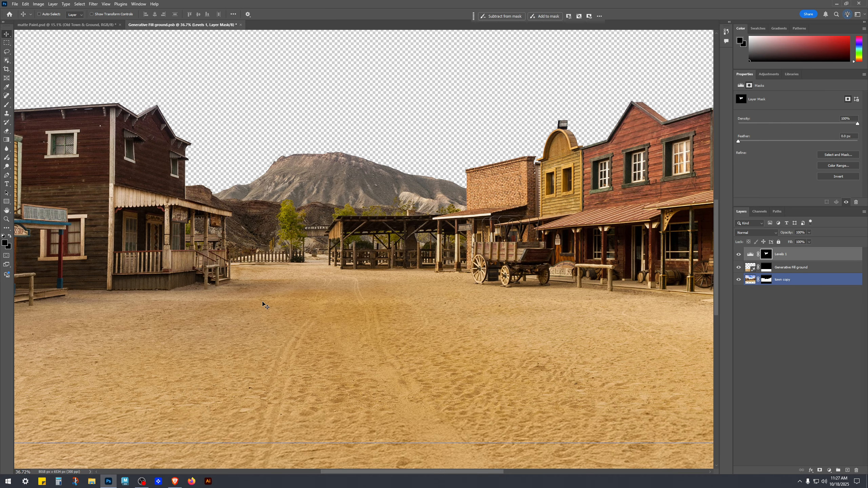
click(799, 325)
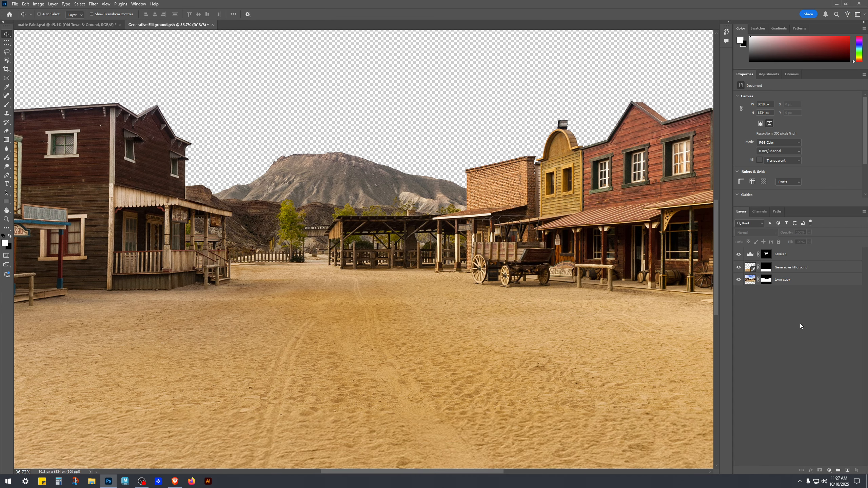
scroll(455, 250, down, 3)
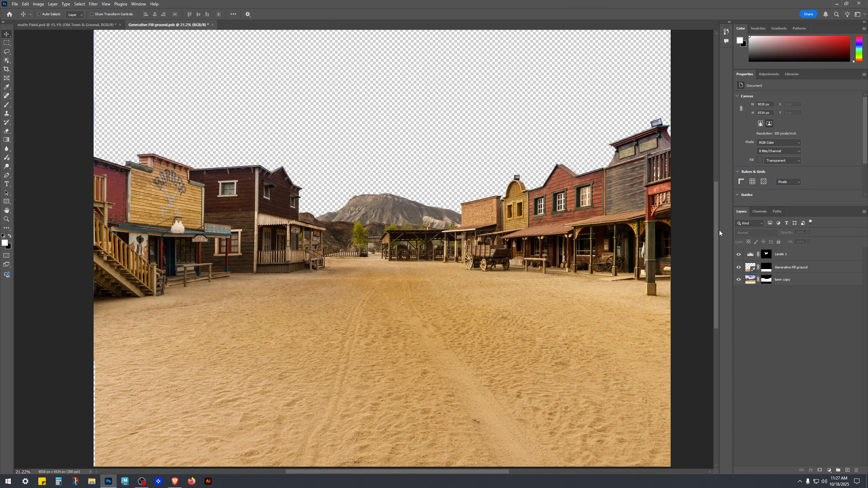
- Load the Levels mask as a selection, check its coverage around the porch, fence and street, and clear the selection
click(768, 258)
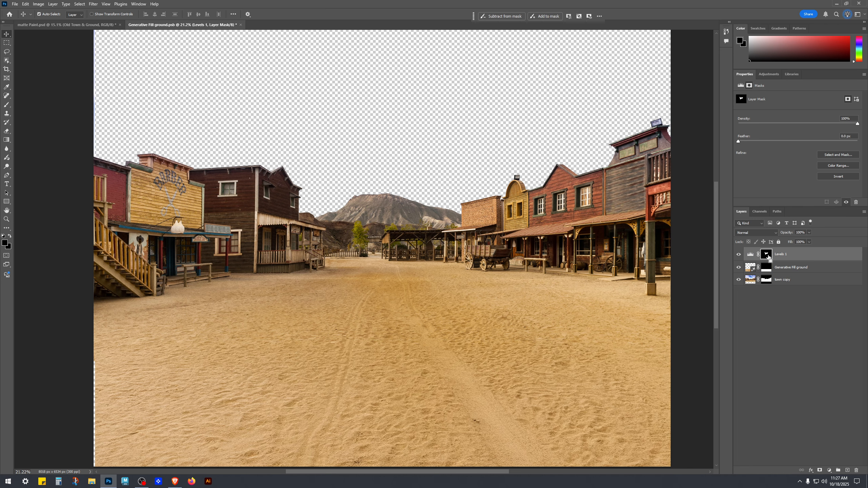
ctrl+click(768, 256)
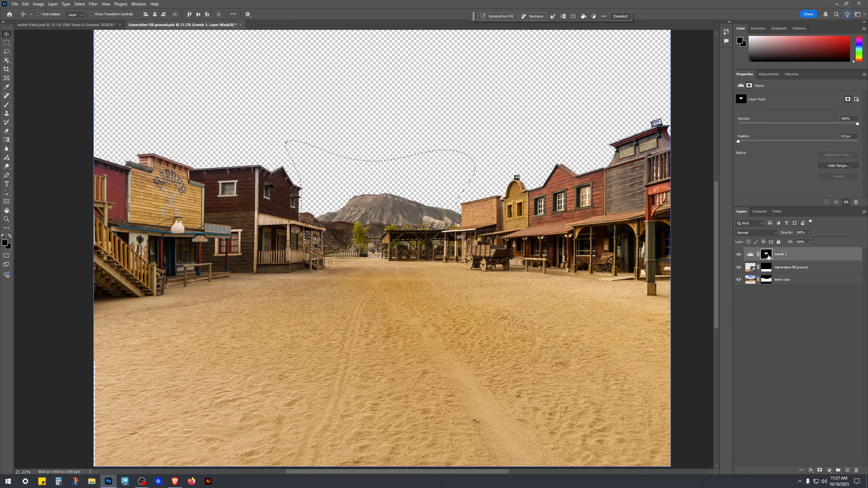
scroll(386, 280, up, 5)
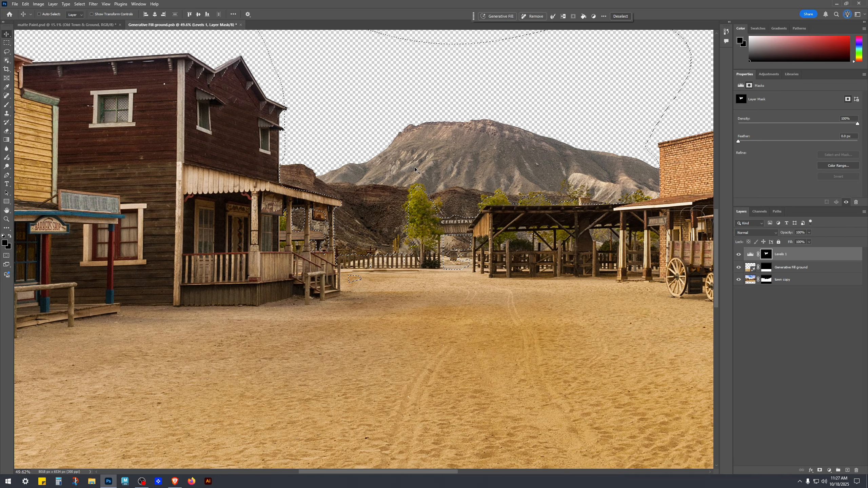
scroll(317, 318, up, 5)
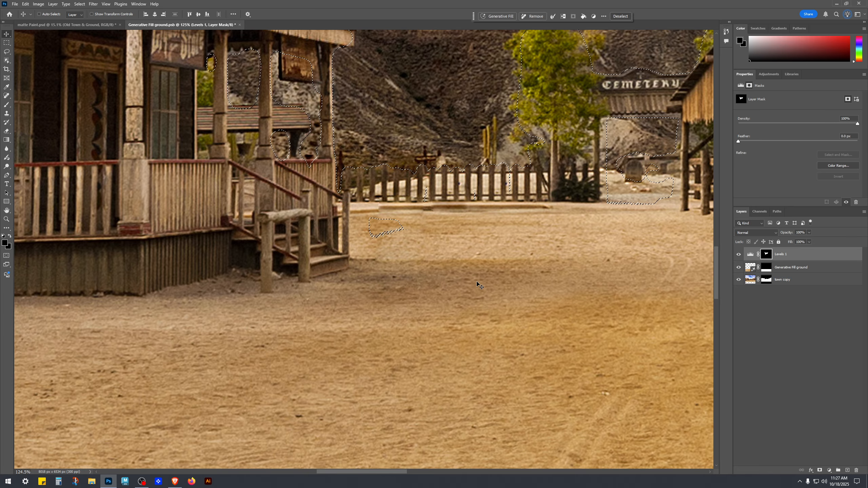
click(6, 43)
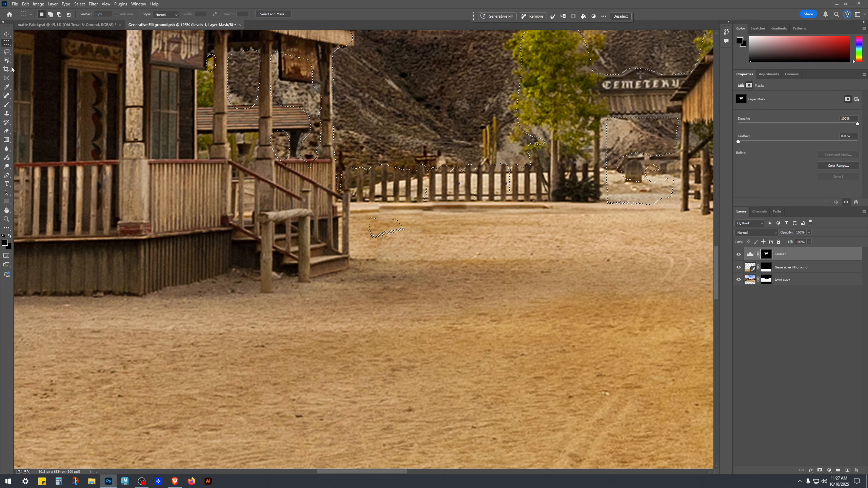
click(538, 234)
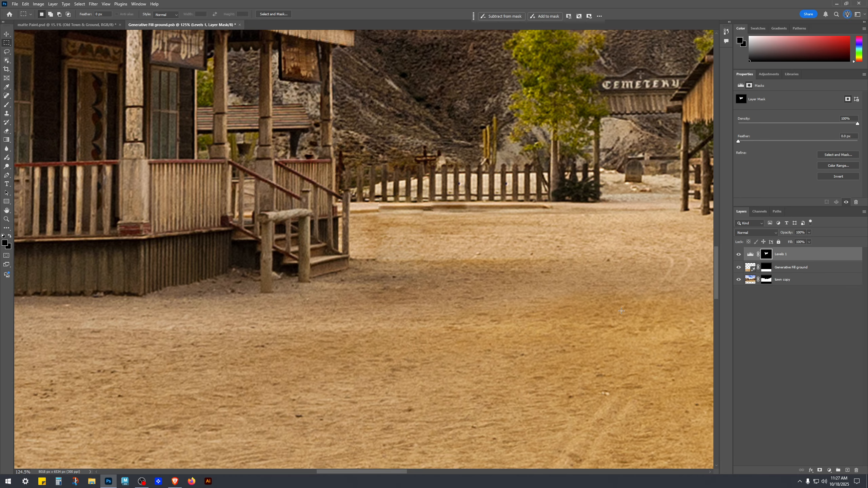
key(b)
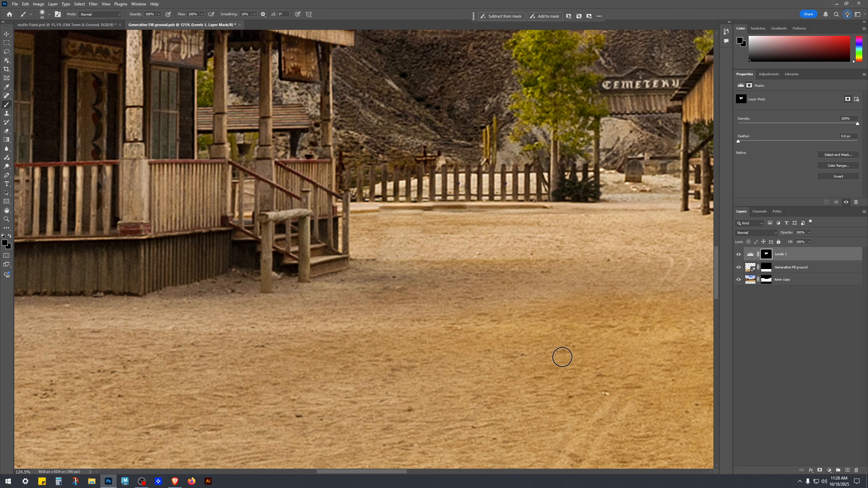
key(ctrl+minus)
key(ctrl+minus)
key(alt+bracketleft)
key(alt+bracketleft)
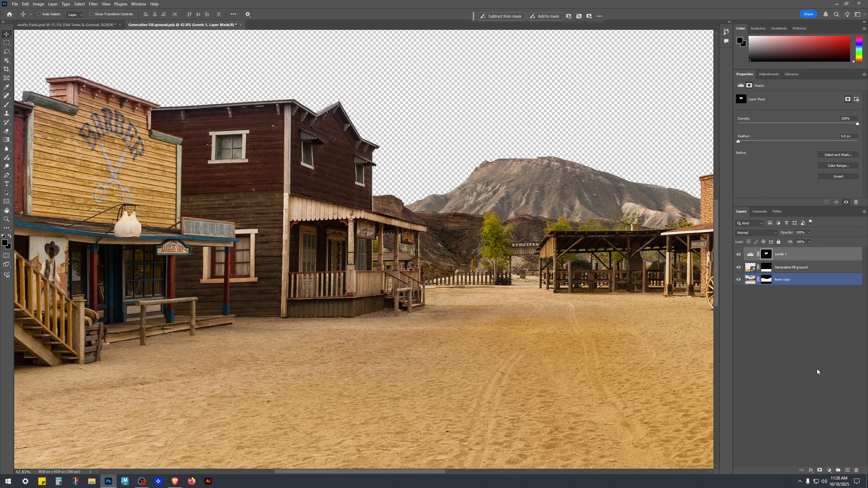
click(818, 337)
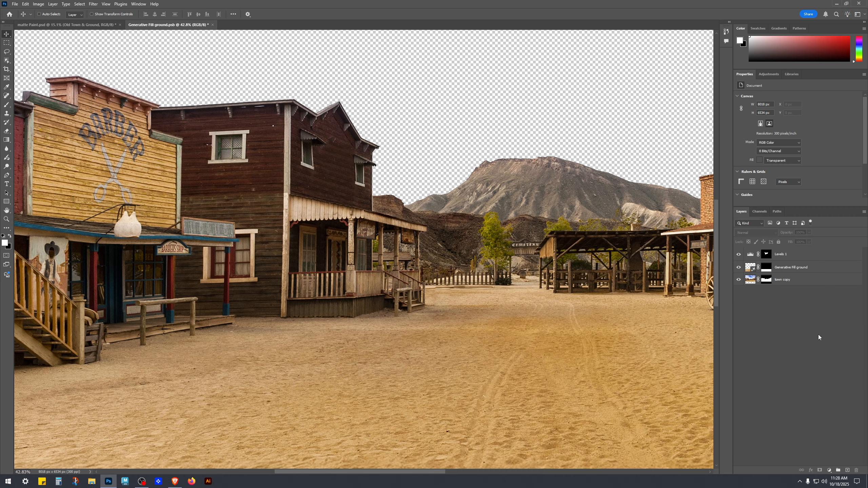
- Load the Levels mask as a selection again and add an Exposure adjustment layer limited to the distant hills
ctrl+click(767, 254)
click(781, 254)
click(783, 280)
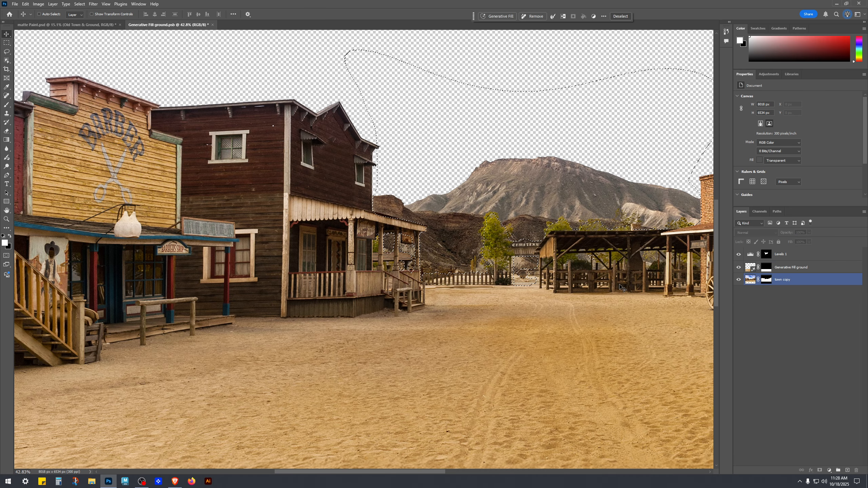
drag(575, 262, 413, 329)
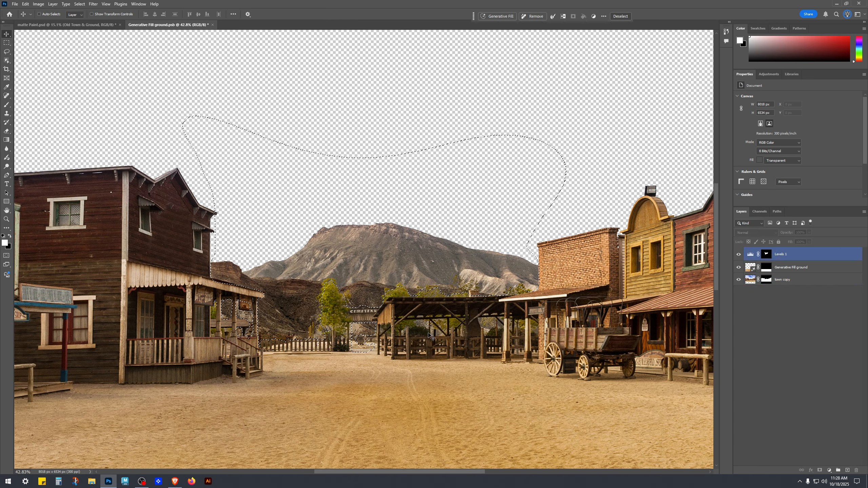
scroll(642, 140, down, 2)
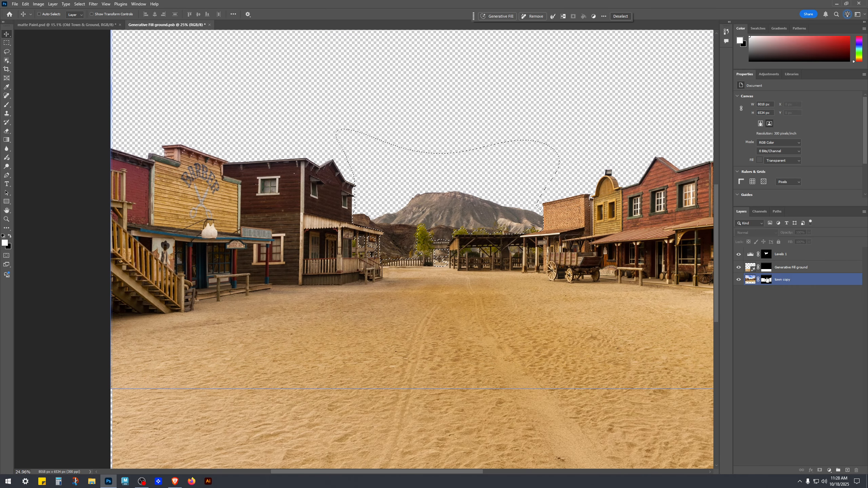
click(779, 258)
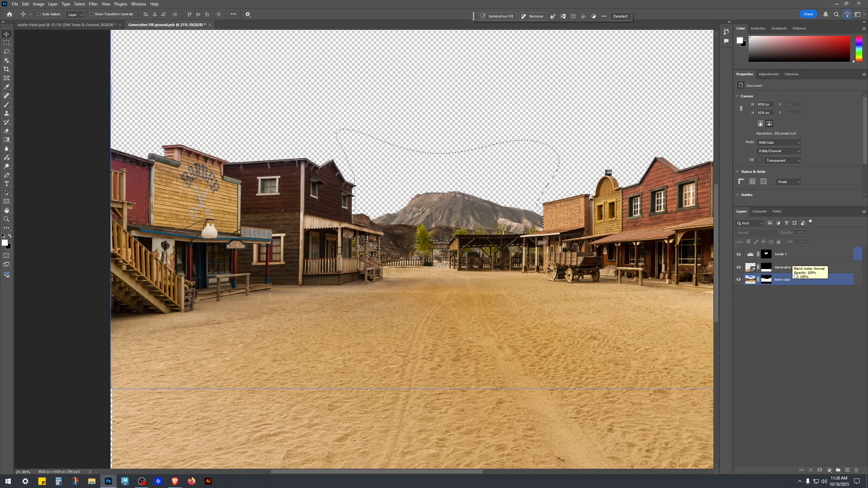
click(831, 472)
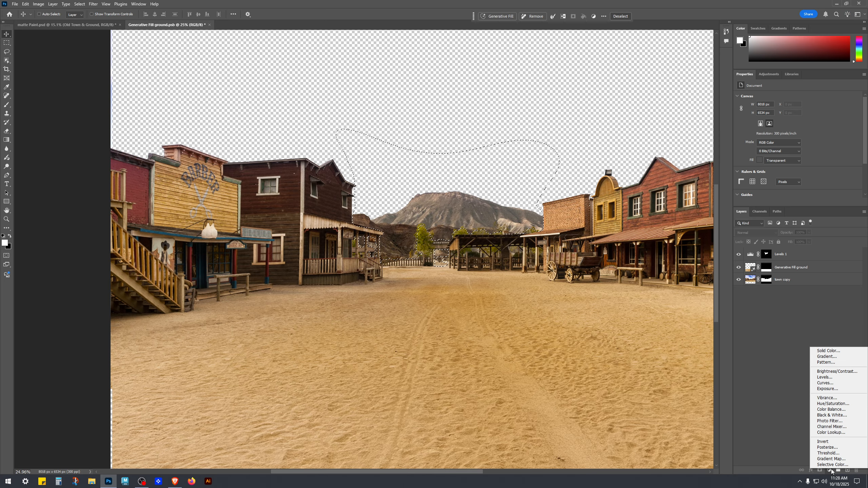
click(833, 390)
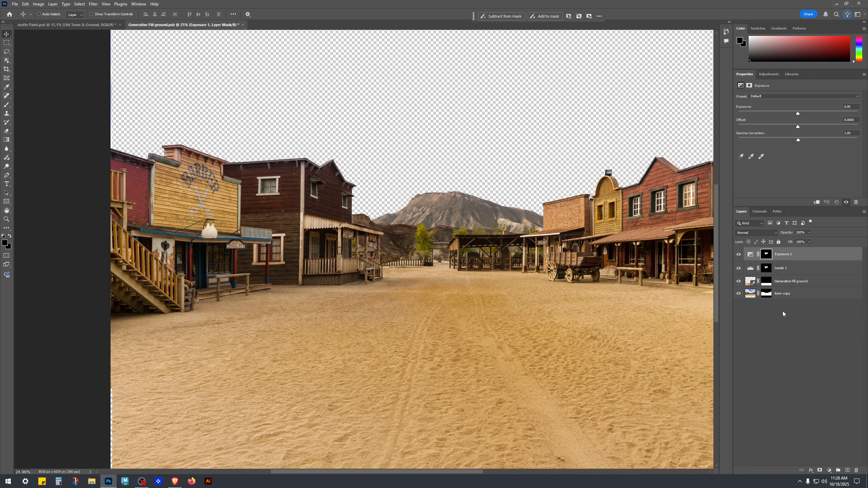
- Set the hills' Exposure adjustment to -1.02 and deselect all layers
drag(798, 113, 794, 115)
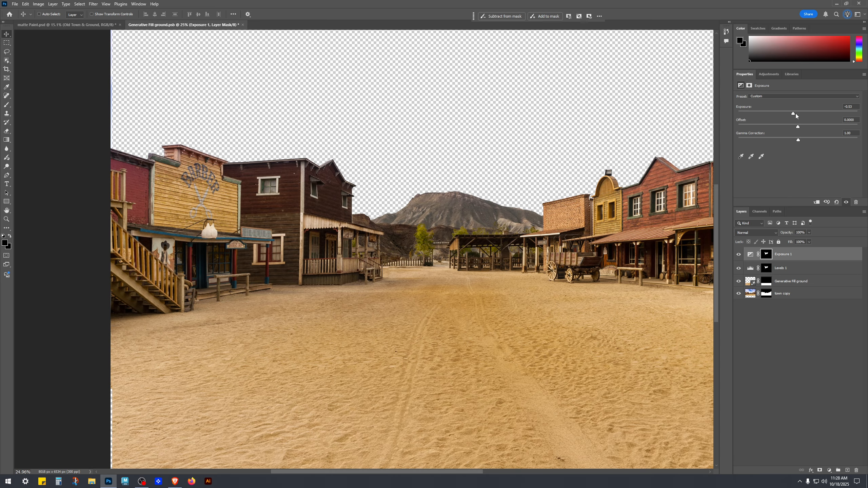
drag(793, 113, 788, 114)
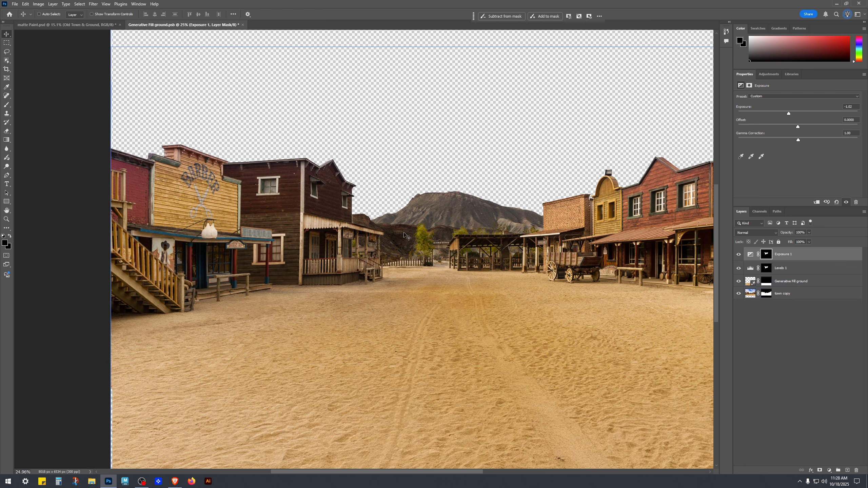
scroll(426, 241, up, 3)
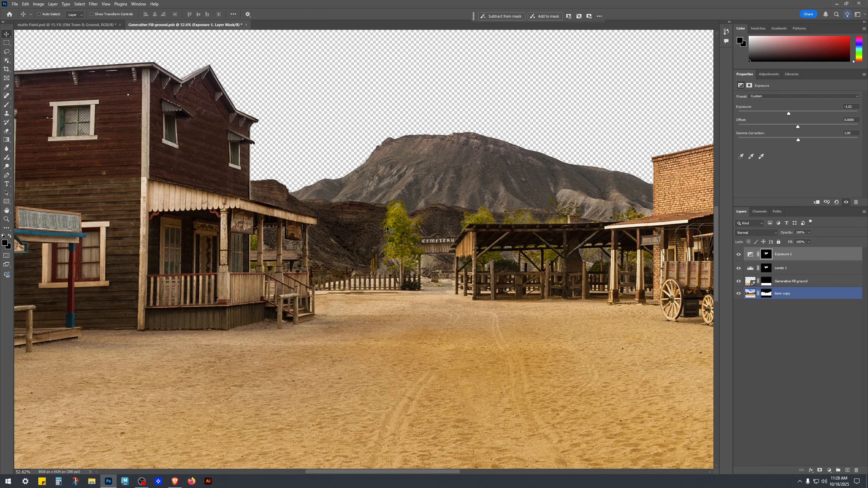
click(827, 336)
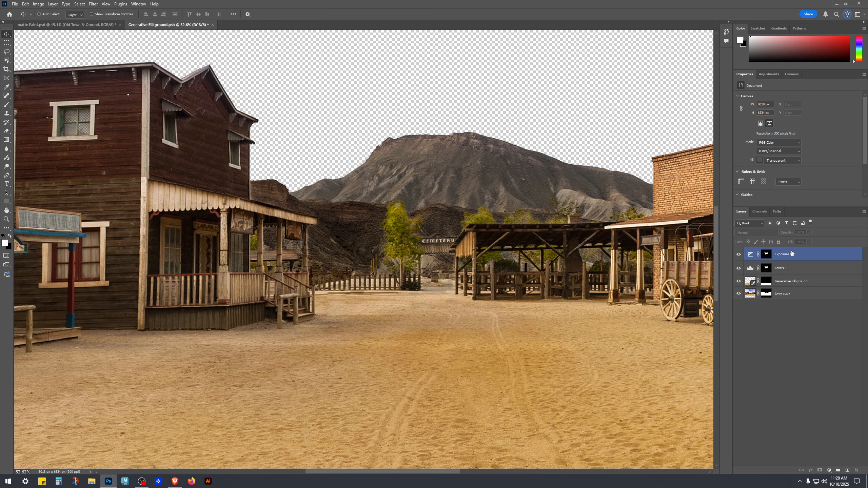
- Paint black on the Exposure mask with a 300 px brush to remove the extra darkening from the near hillside behind the fence and porch
click(767, 254)
click(768, 256)
key(b)
key(bracketright)
key(bracketright)
key(bracketright)
key(bracketright)
key(bracketright)
key(bracketright)
key(bracketright)
key(bracketright)
key(bracketright)
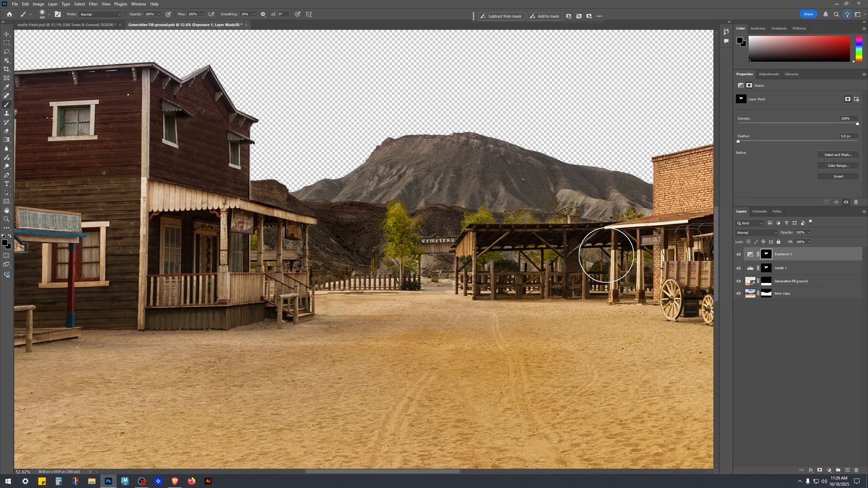
key(bracketleft)
scroll(367, 237, up, 5)
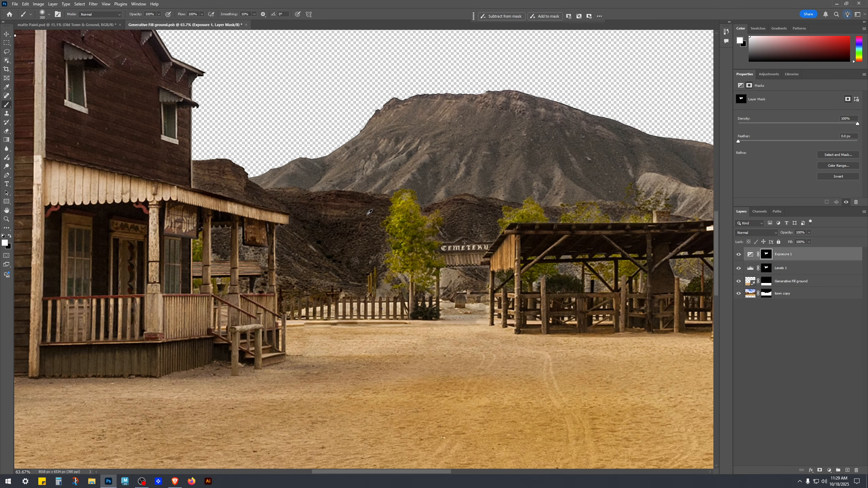
drag(289, 212, 189, 216)
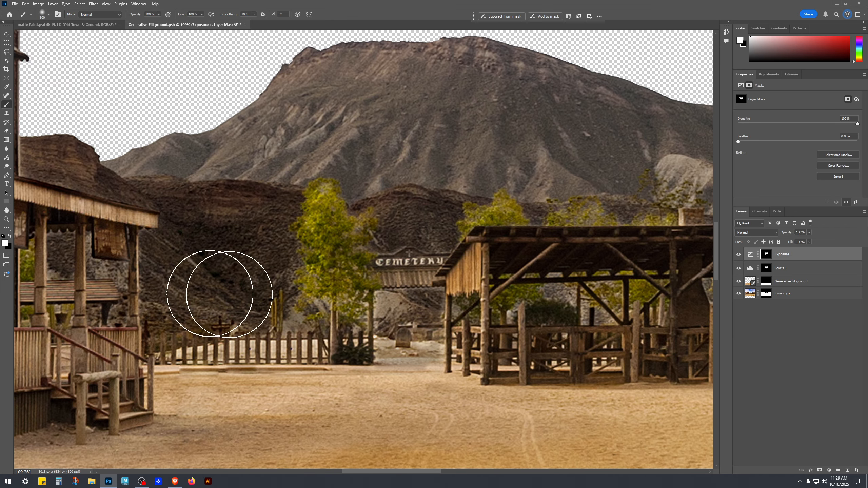
click(10, 236)
mouse_move(252, 248)
mouse_down()
mouse_move(226, 235)
mouse_move(274, 325)
mouse_up()
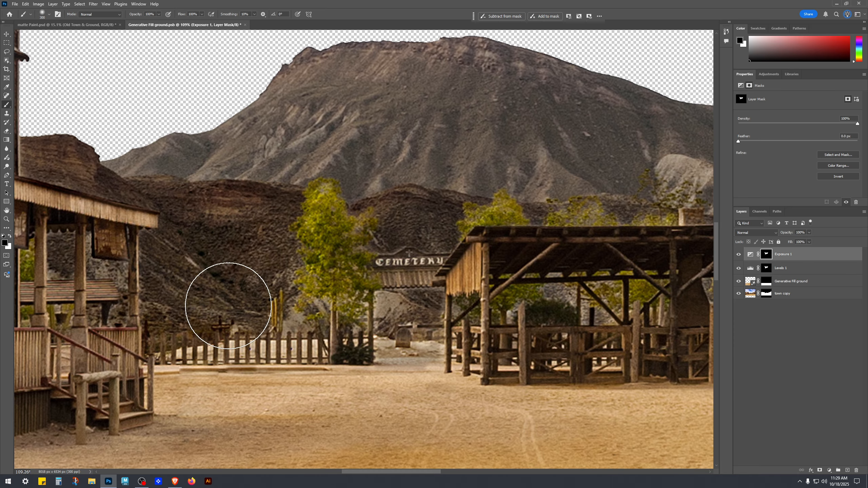
mouse_move(205, 296)
mouse_down()
mouse_move(171, 288)
mouse_move(141, 304)
mouse_move(68, 232)
mouse_up()
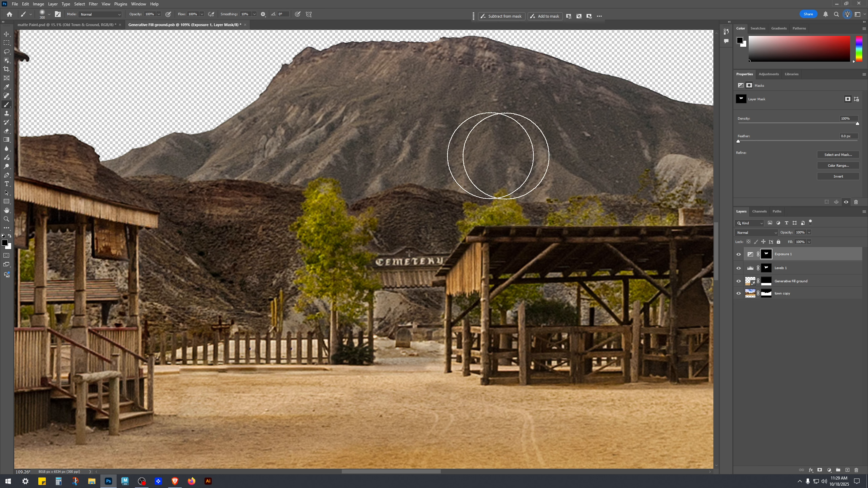
drag(297, 289, 427, 324)
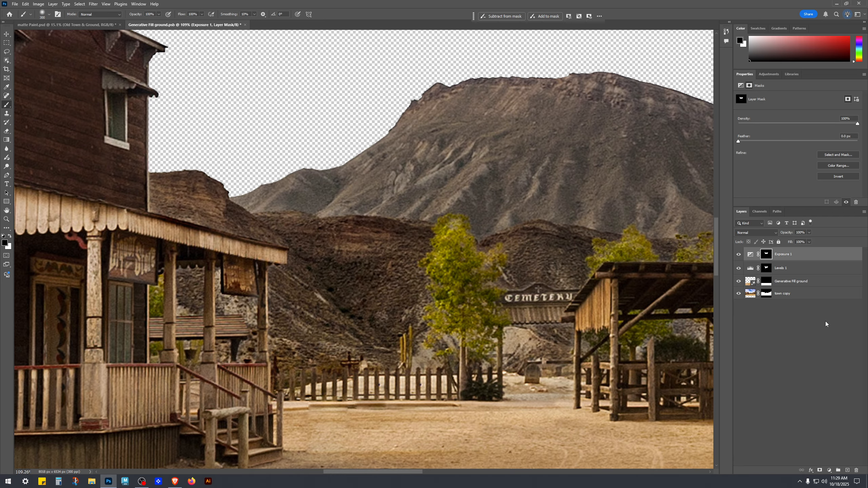
- Compare the mountain and near hills with the Exposure adjustment off and on, keeping it visible
drag(430, 309, 227, 293)
click(739, 254)
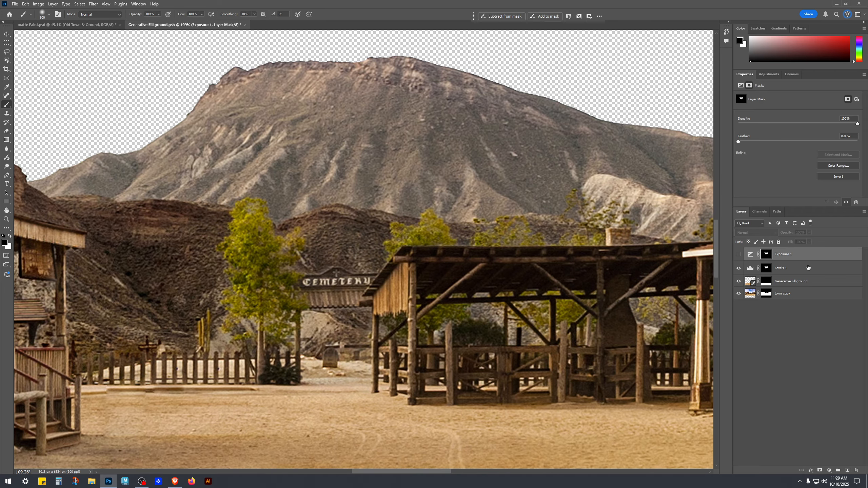
click(823, 269)
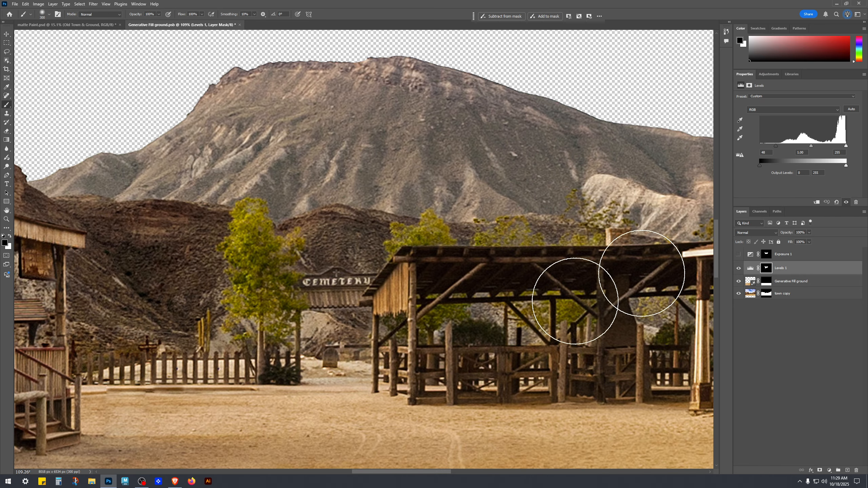
click(817, 256)
click(738, 254)
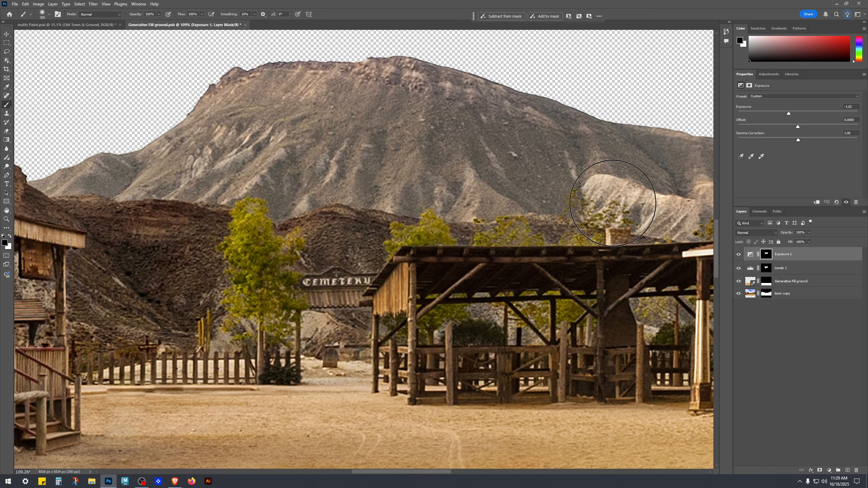
click(739, 255)
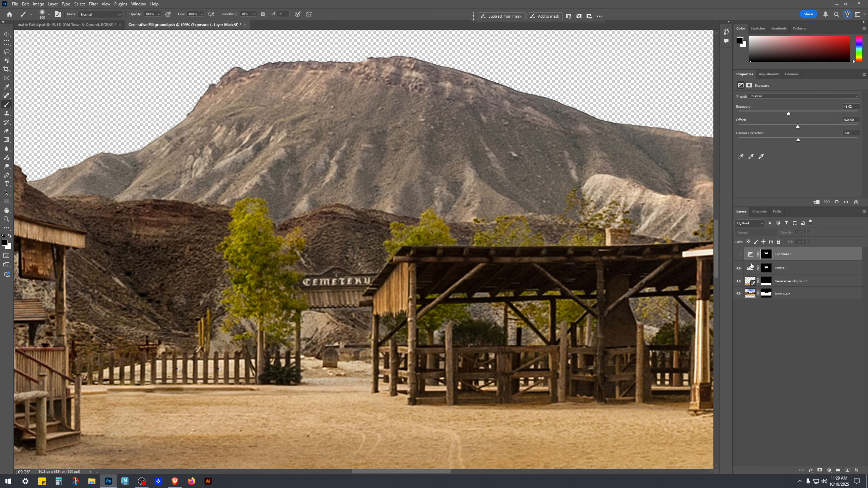
click(740, 255)
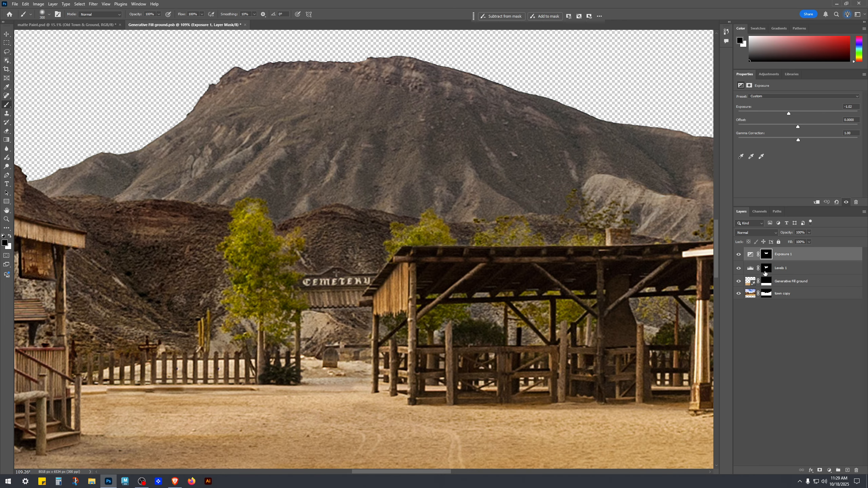
- Target the Exposure mask and inspect the hills behind the wooden shed and porch roof for leftover darkening
click(766, 254)
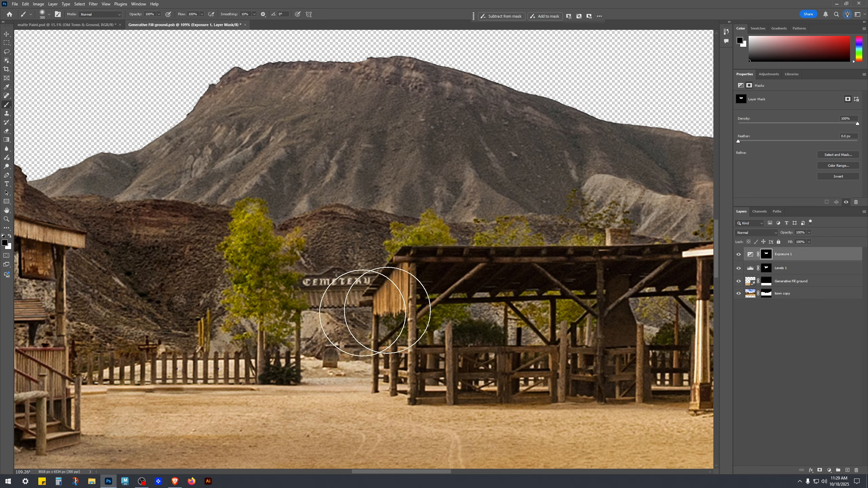
key(space)
drag(471, 345, 303, 357)
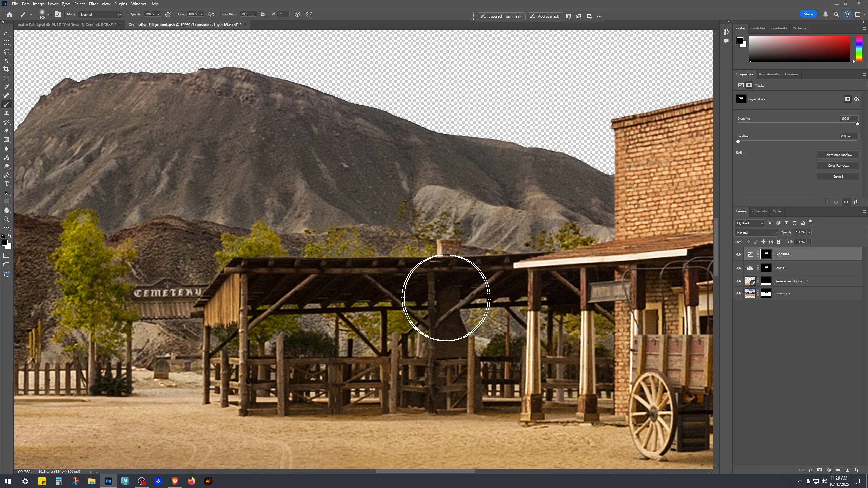
key([)
key([)
key([)
key([)
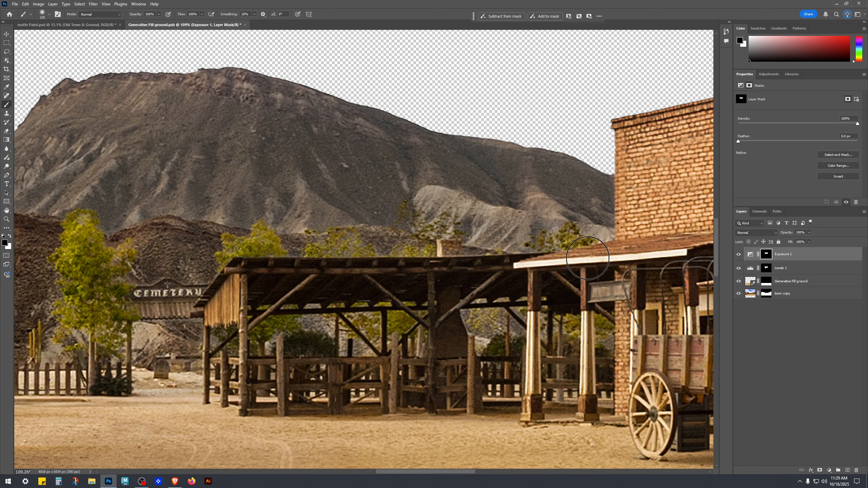
scroll(581, 261, up, 5)
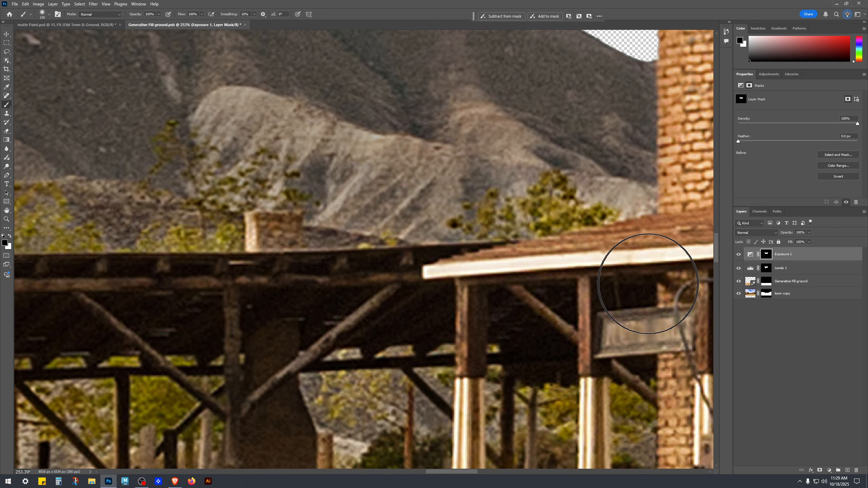
scroll(304, 369, down, 2)
scroll(218, 379, down, 3)
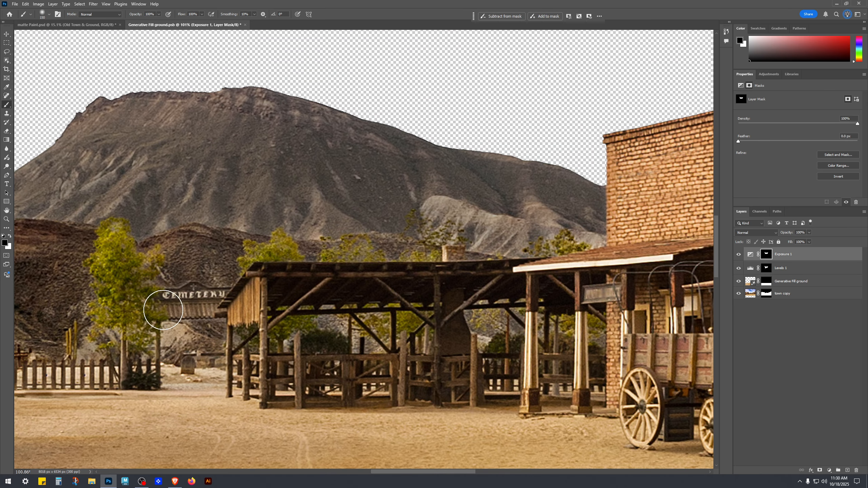
- Compare the distant mountain with the Exposure adjustment off and on, both close up and in the wider town view
click(741, 256)
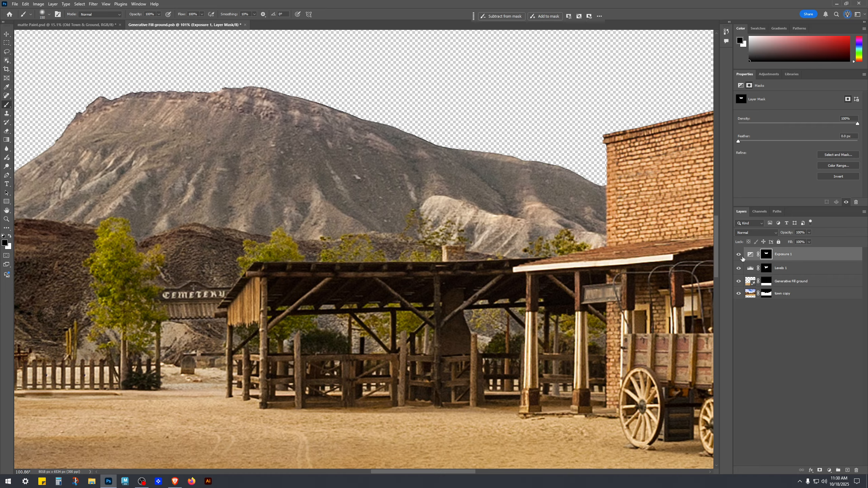
click(741, 255)
drag(373, 351, 332, 351)
drag(332, 351, 407, 333)
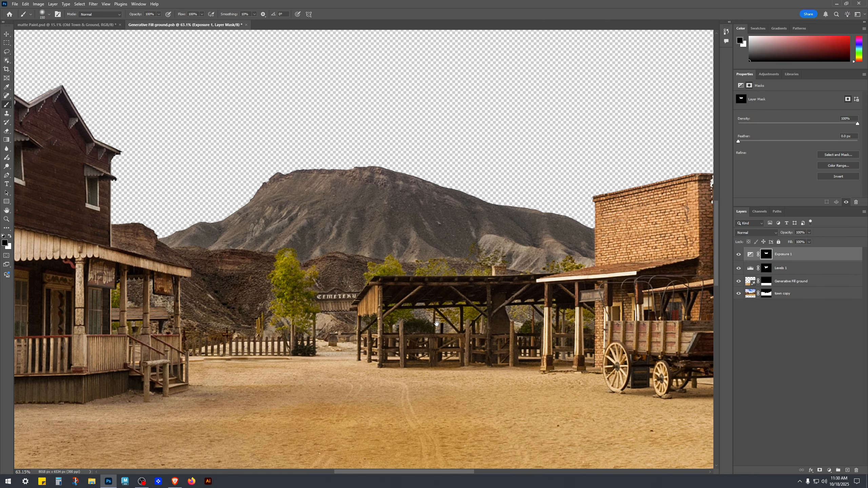
click(741, 256)
click(741, 255)
click(740, 256)
click(741, 255)
click(741, 255)
click(741, 255)
scroll(375, 408, down, 3)
scroll(368, 426, up, 1)
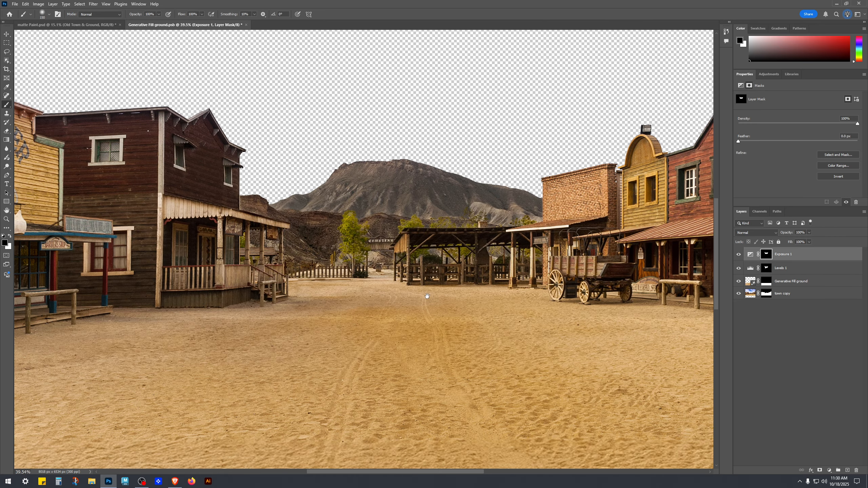
click(738, 256)
click(739, 256)
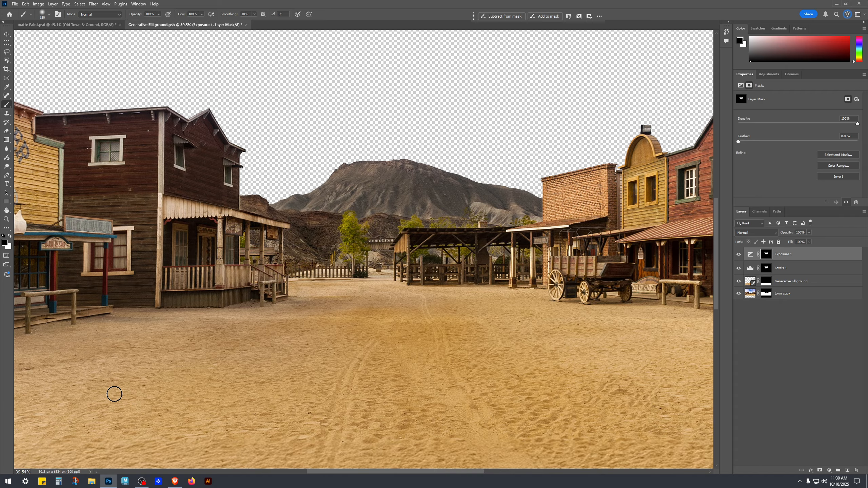
key(bracketright)
key(bracketright)
key(bracketright)
key(bracketright)
key(bracketright)
key(bracketright)
key(bracketright)
key(bracketright)
key(bracketright)
click(739, 255)
click(739, 255)
click(739, 255)
click(739, 255)
- Compare the mountain with the Levels adjustment off and on while the Exposure adjustment is hidden
click(739, 269)
click(739, 269)
click(740, 269)
click(739, 269)
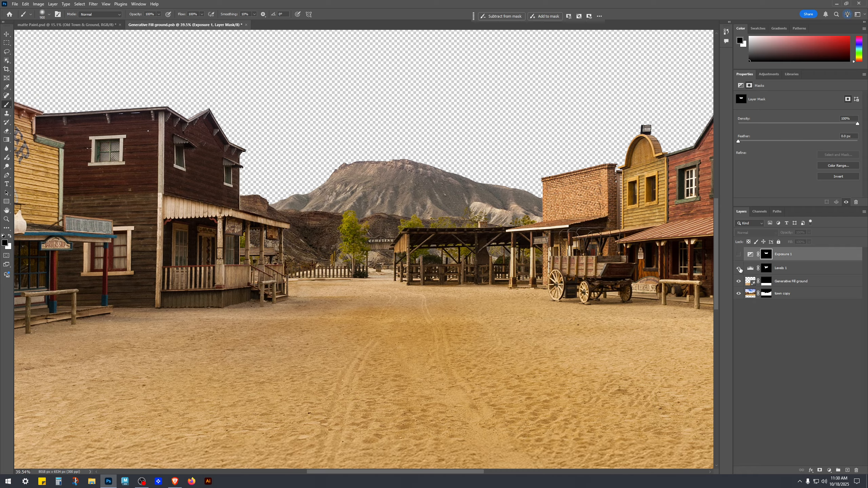
click(781, 269)
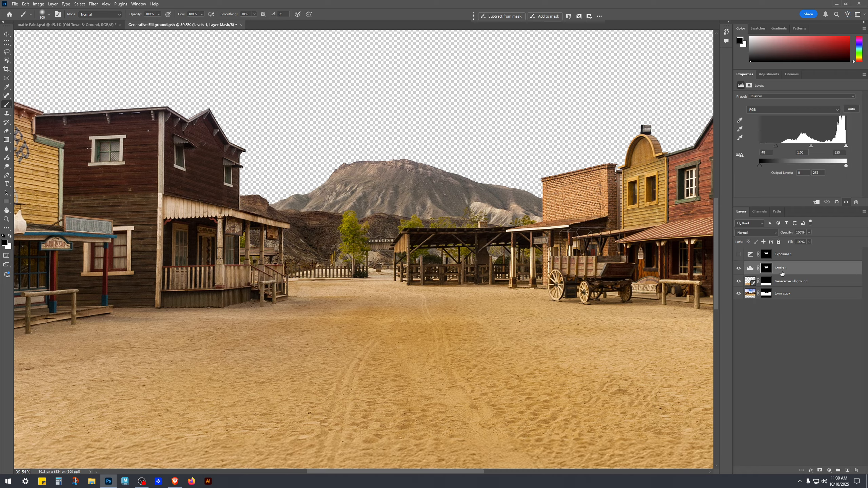
click(738, 270)
click(738, 270)
click(738, 270)
click(738, 269)
- Recheck the Exposure adjustment off and on over the mountain and around the cemetery tree, leaving it visible
click(787, 257)
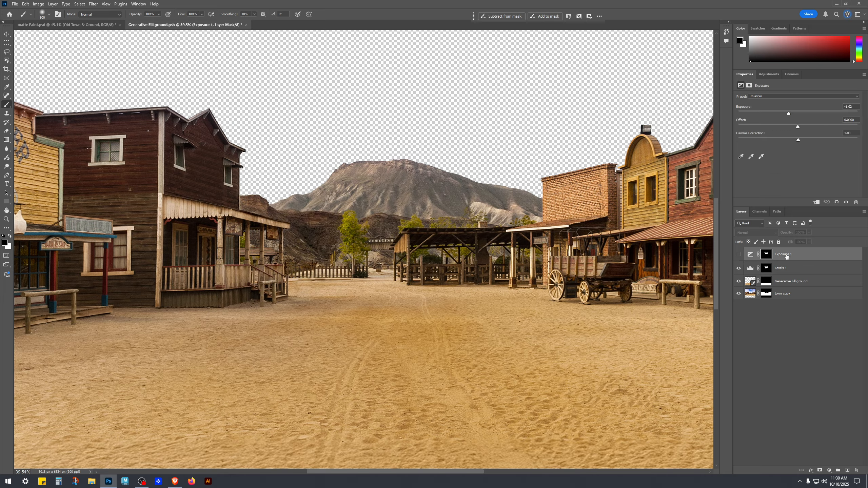
click(739, 255)
click(739, 255)
click(741, 255)
click(740, 255)
click(741, 255)
click(741, 255)
scroll(338, 238, up, 5)
scroll(338, 237, up, 8)
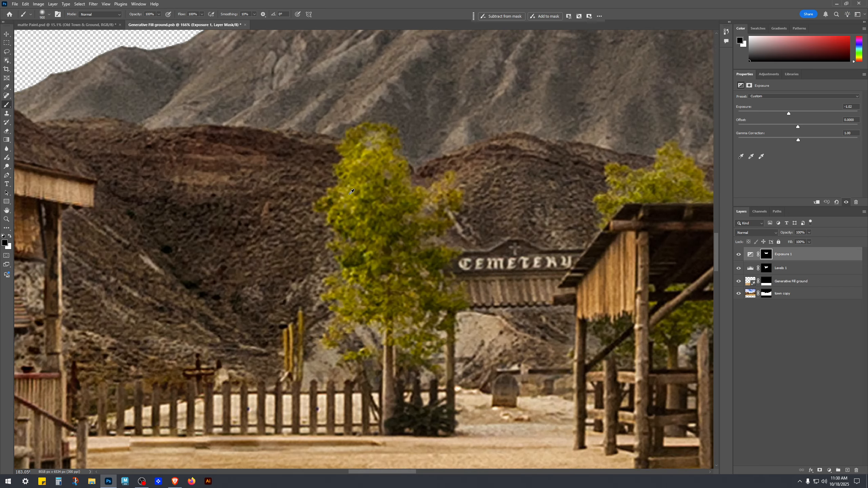
scroll(689, 237, up, 2)
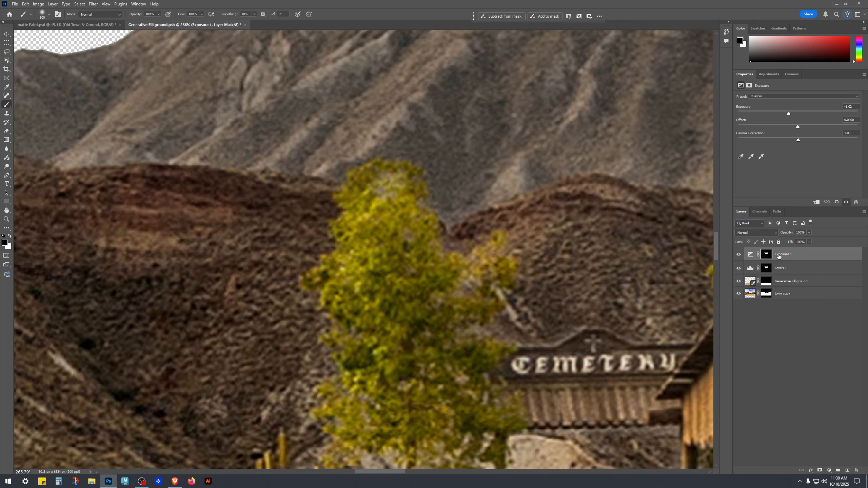
click(739, 254)
click(739, 254)
click(767, 255)
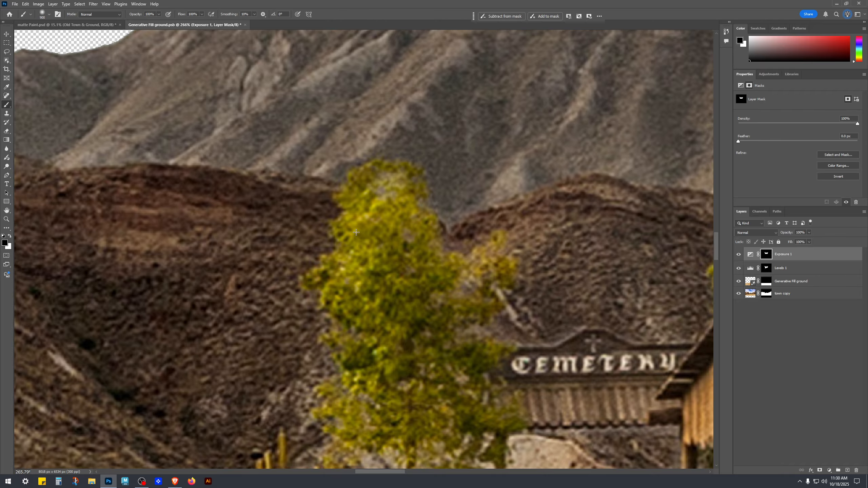
key(bracketleft)
key(bracketleft)
key(bracketleft)
key(bracketleft)
key(bracketleft)
key(bracketleft)
key(bracketleft)
key(bracketleft)
key(bracketleft)
key(bracketleft)
key(bracketleft)
key(bracketleft)
key(bracketleft)
key(bracketleft)
key(bracketleft)
key(bracketleft)
key(bracketleft)
key(bracketleft)
key(bracketright)
key(bracketright)
key(bracketright)
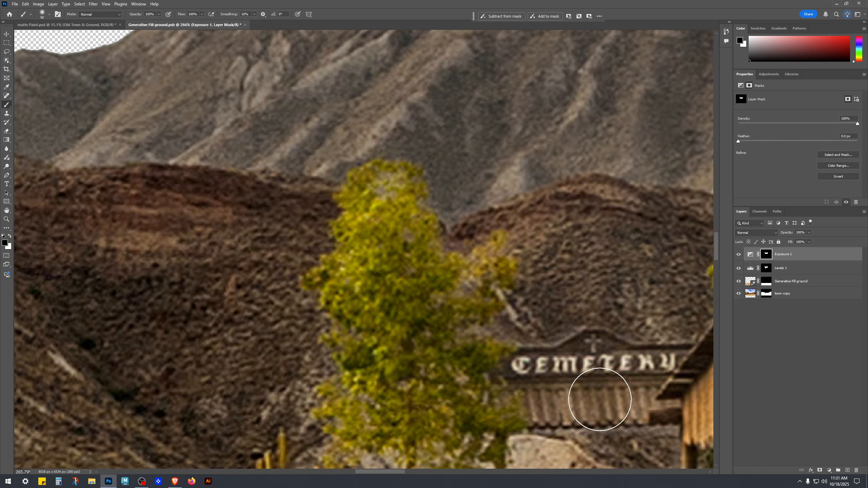
- Switch to the Move tool, deselect all layers and save the darkened hills in the smart object's contents
scroll(466, 267, down, 8)
key(v)
click(774, 408)
drag(638, 451, 525, 306)
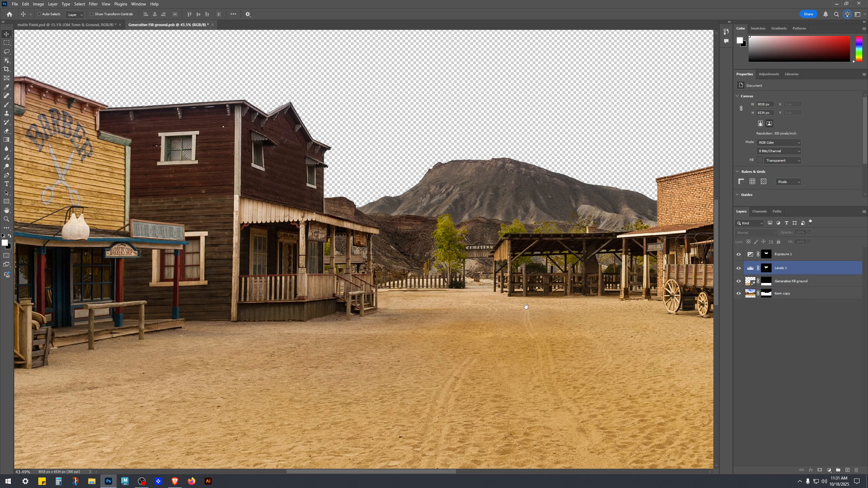
drag(413, 266, 501, 209)
scroll(502, 209, down, 5)
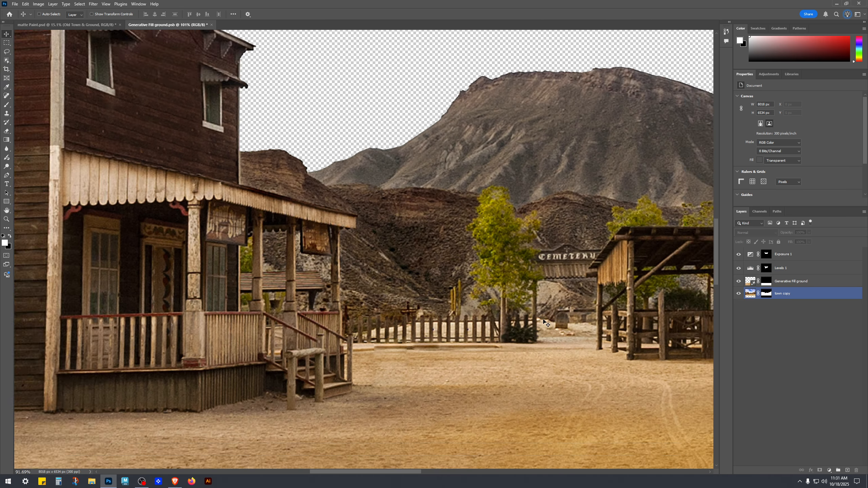
click(842, 373)
scroll(652, 394, down, 2)
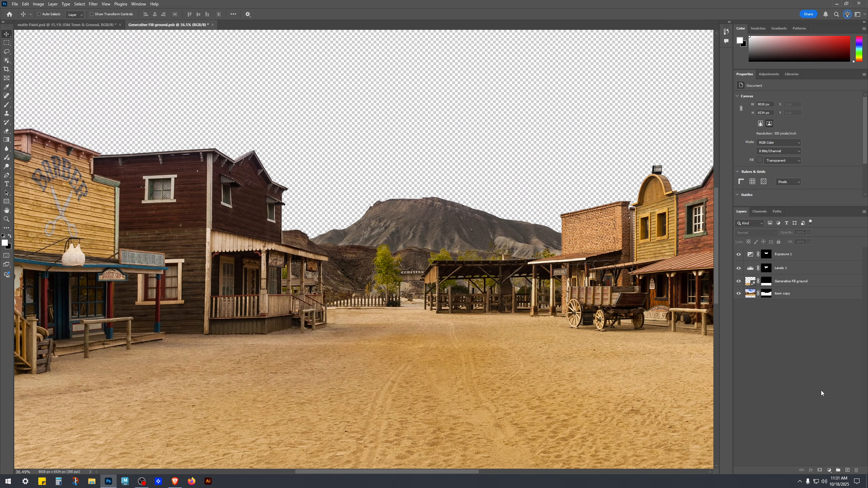
click(452, 300)
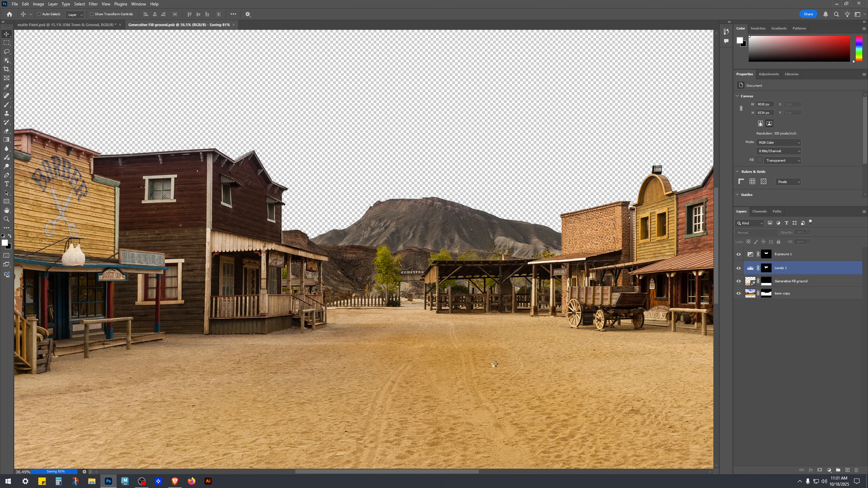
scroll(496, 366, down, 3)
drag(505, 358, 397, 285)
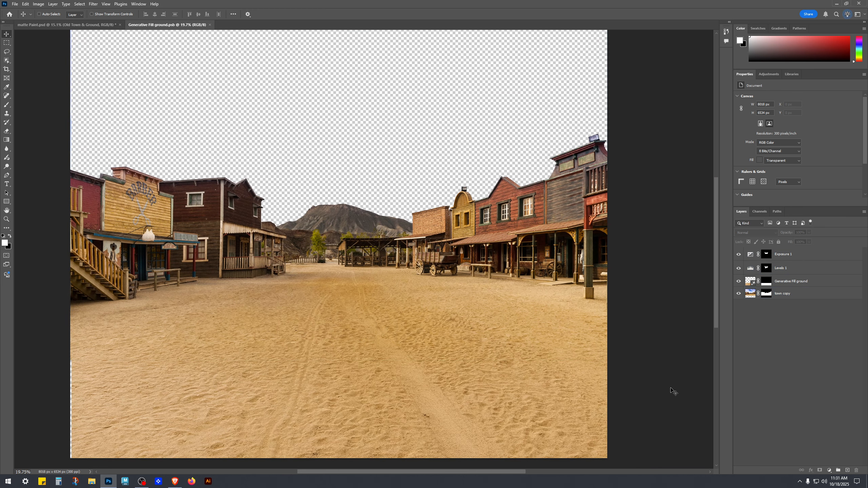
- Check the updated town in the matte Paint composite, then close the Generative Fill ground document
click(66, 26)
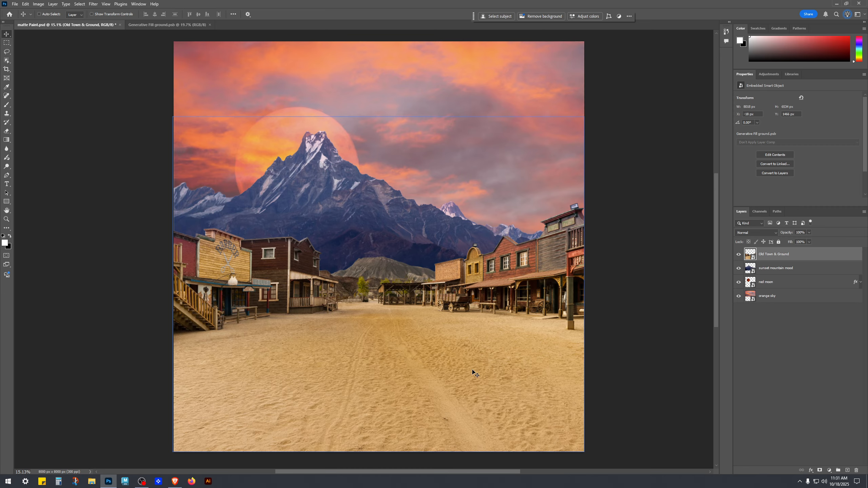
scroll(444, 332, up, 3)
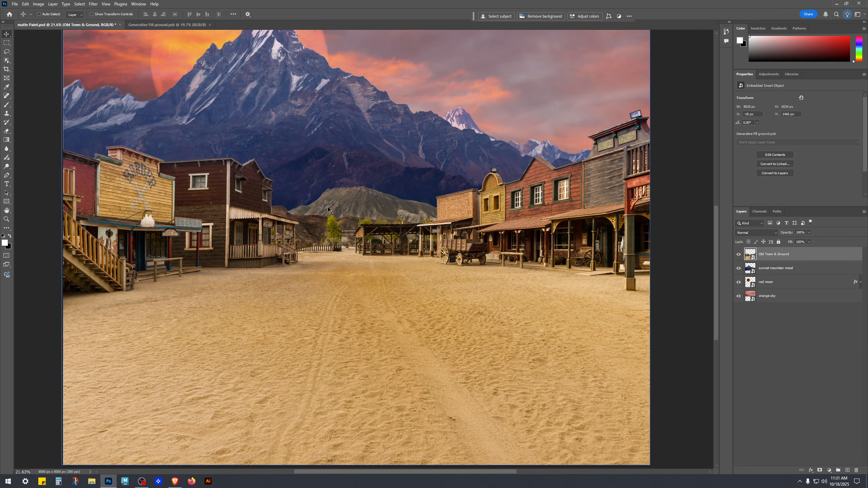
click(180, 24)
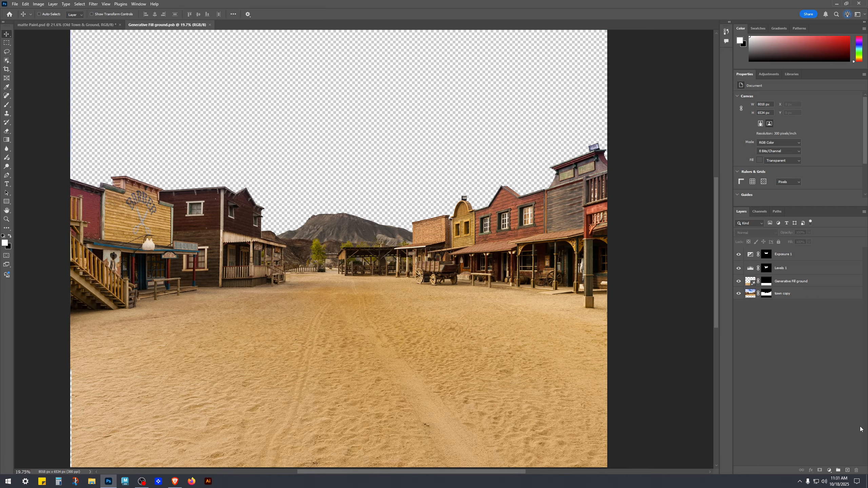
click(210, 25)
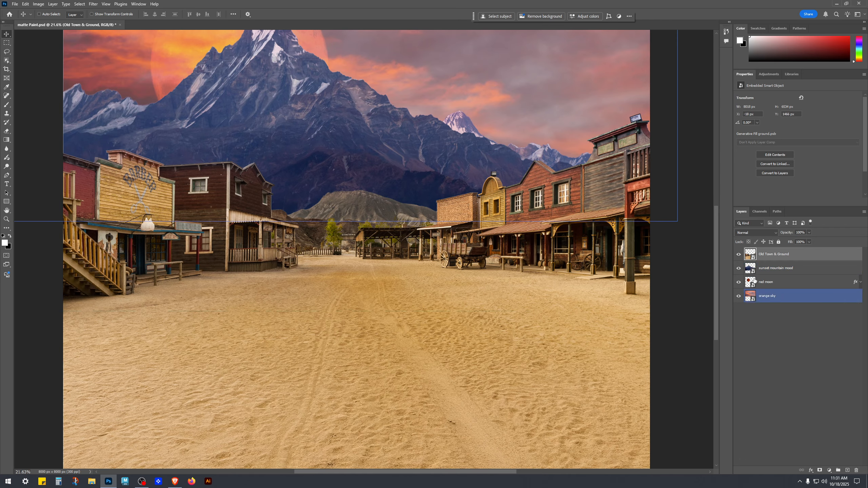
- Reopen the Old Town & Ground smart object, recheck its Exposure adjustment, deselect all layers and save the contents
double_click(754, 260)
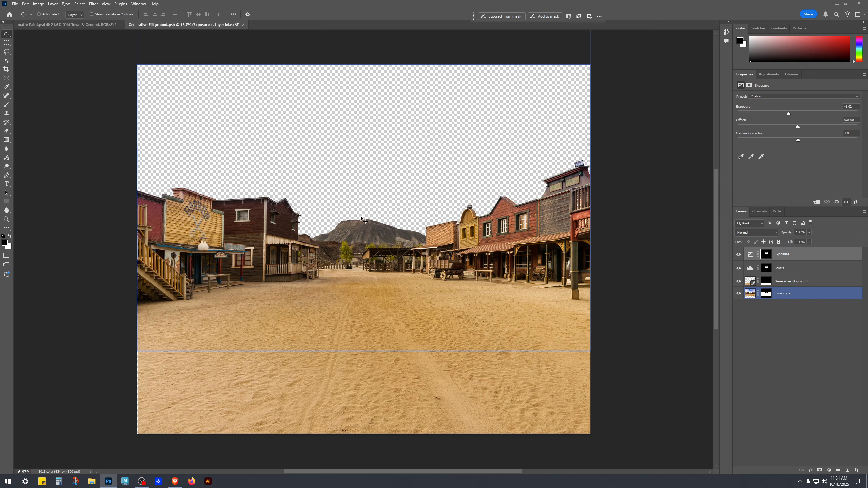
click(738, 254)
click(739, 255)
click(770, 257)
click(822, 390)
key(x)
key(ctrl+s)
- Return to the matte Paint composite and examine how the town and near hills sit against the sunset mountains
click(91, 25)
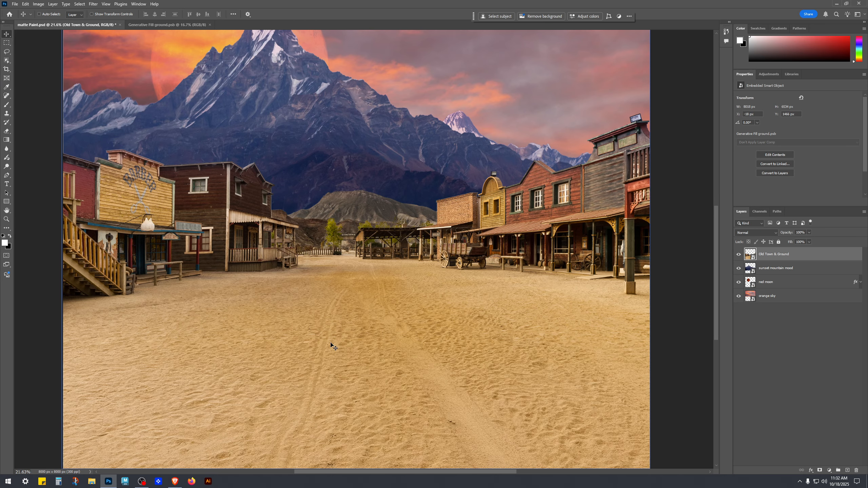
scroll(422, 316, down, 4)
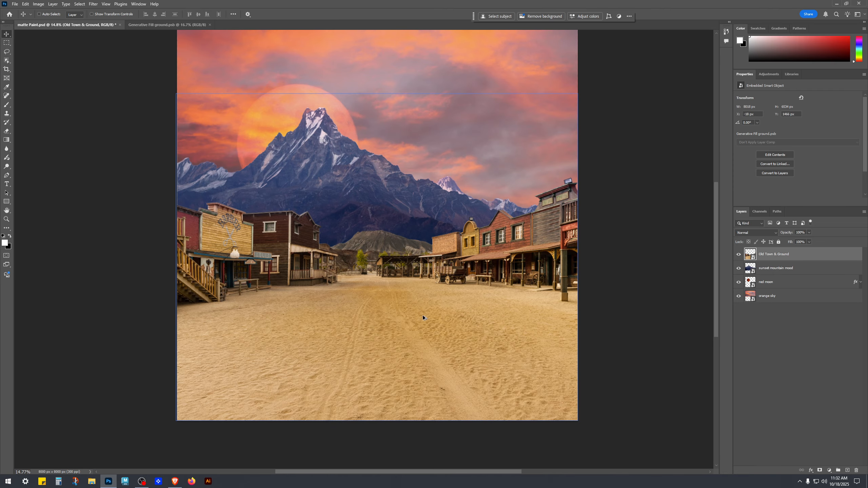
scroll(643, 410, up, 2)
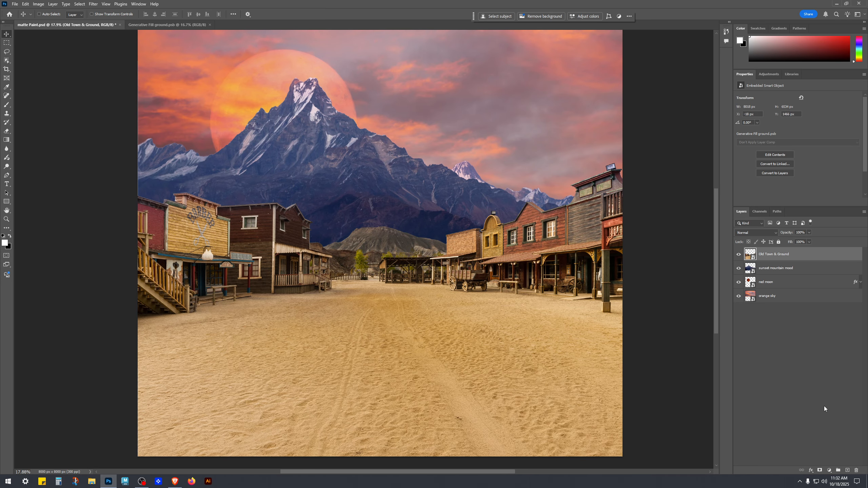
scroll(513, 205, up, 8)
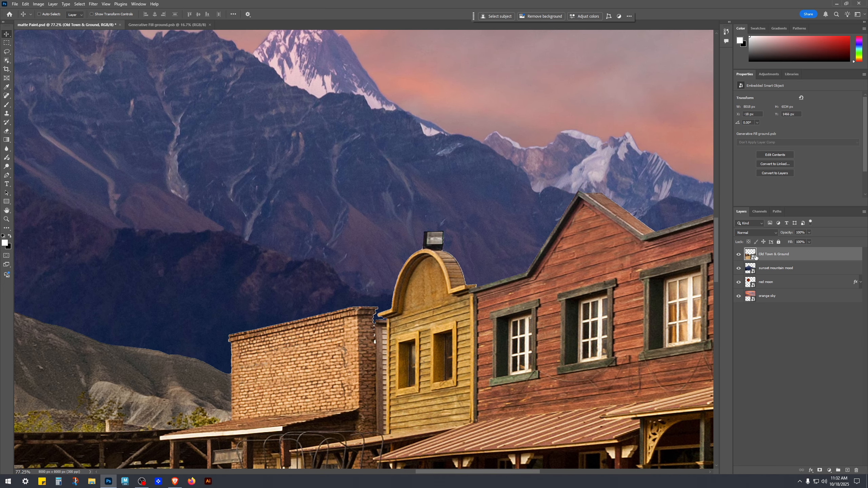
- Open the Old Town & Ground contents again and inspect the masked rooflines around the barber shop
double_click(756, 258)
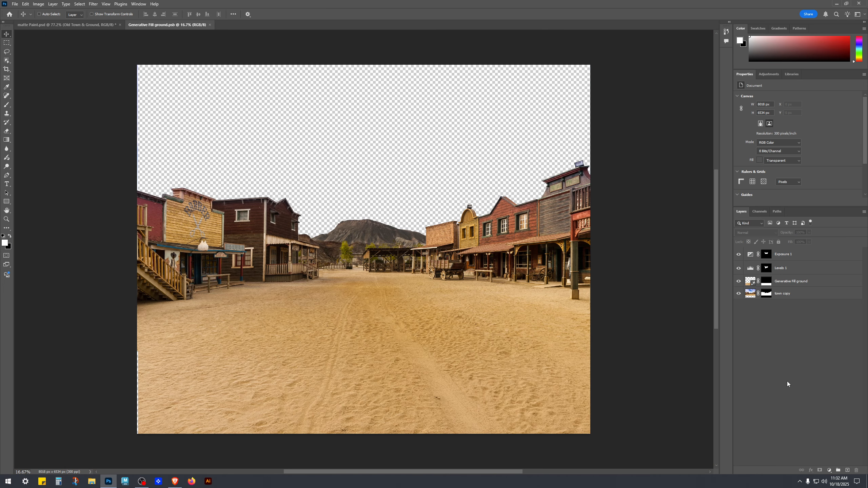
click(786, 294)
scroll(185, 205, up, 8)
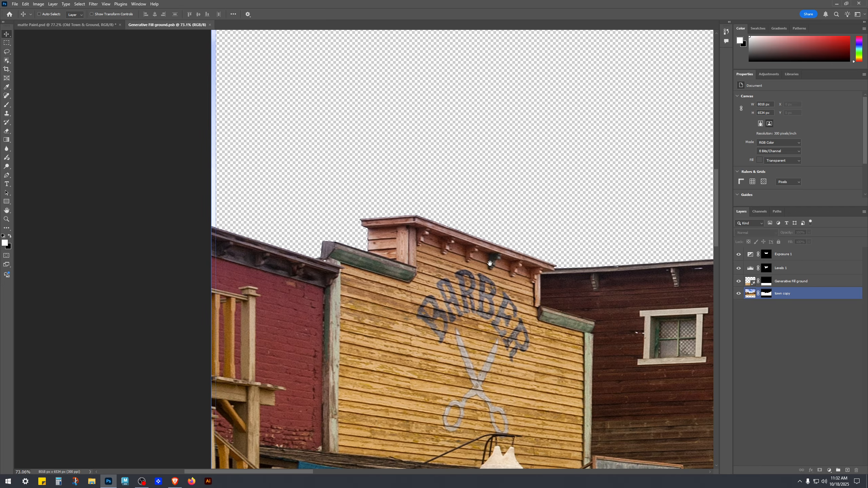
scroll(487, 269, down, 5)
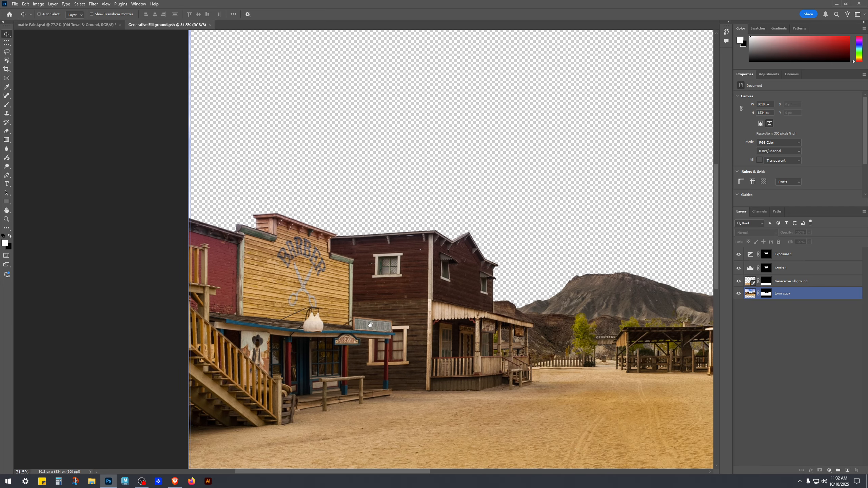
scroll(371, 325, up, 5)
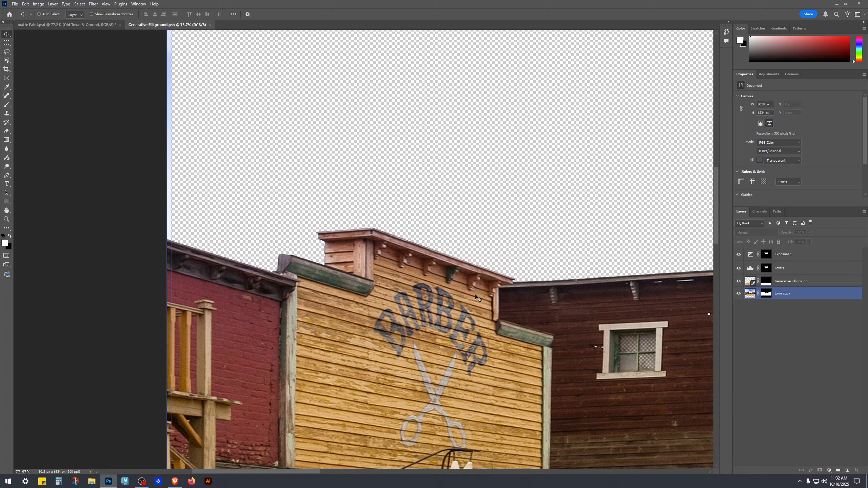
click(819, 325)
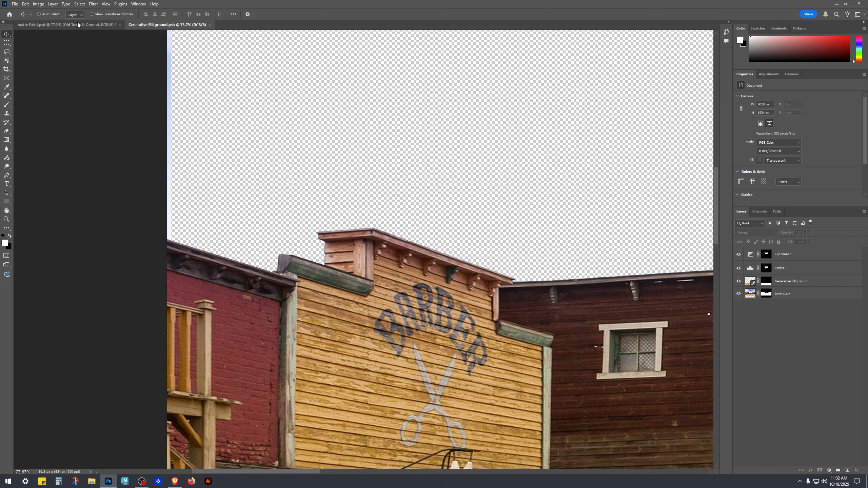
- Close the Generative Fill ground document and add a layer mask to the Old Town & Ground layer in the matte Paint composite
click(210, 25)
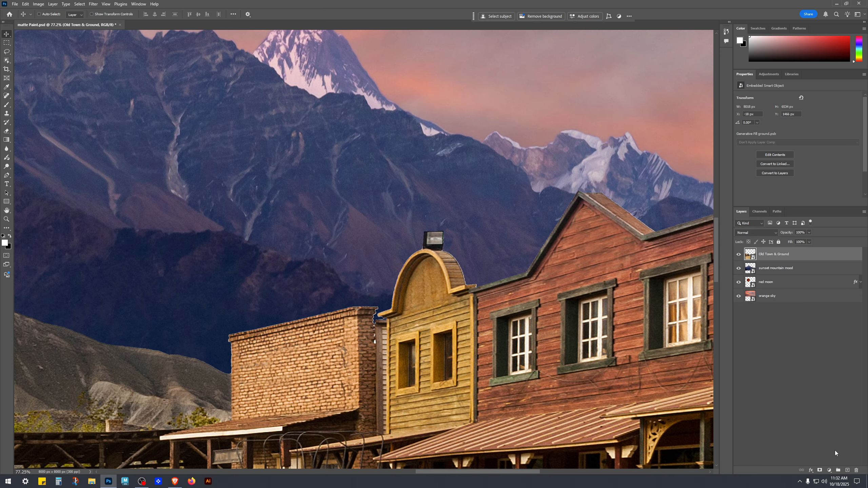
click(821, 471)
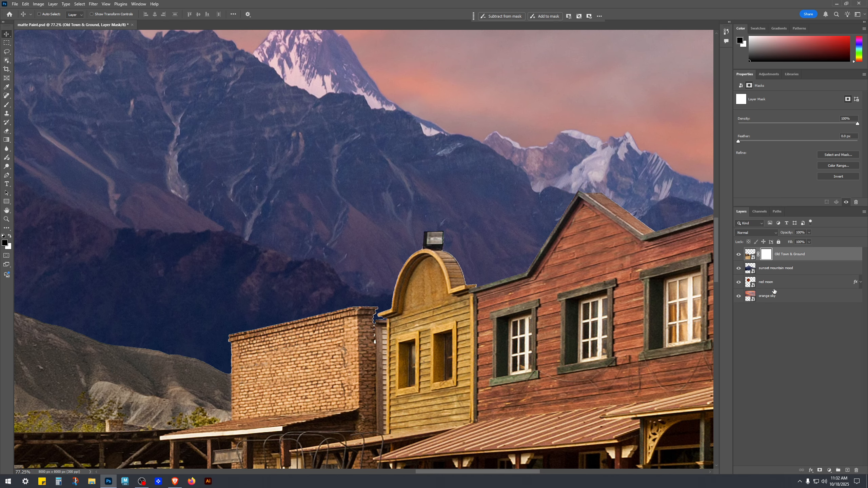
- Try brushing black on the Old Town & Ground mask along the roof edge beside the barber shop, and undo the stroke
scroll(457, 357, down, 10)
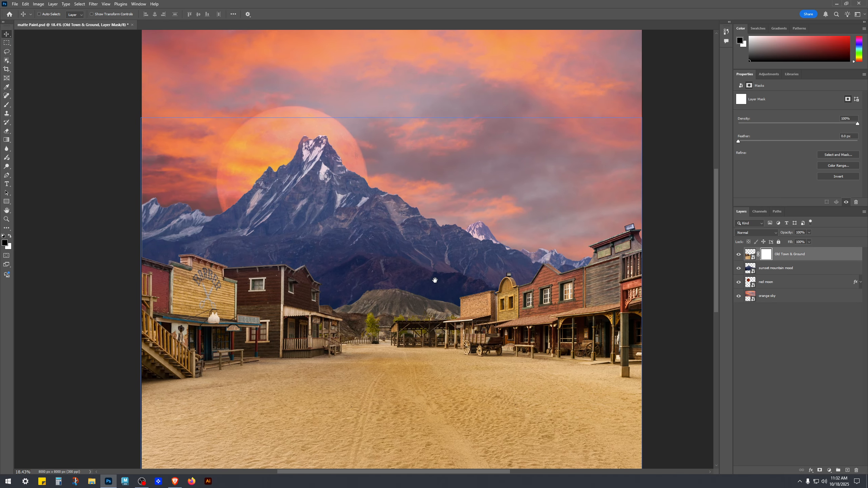
scroll(224, 260, up, 7)
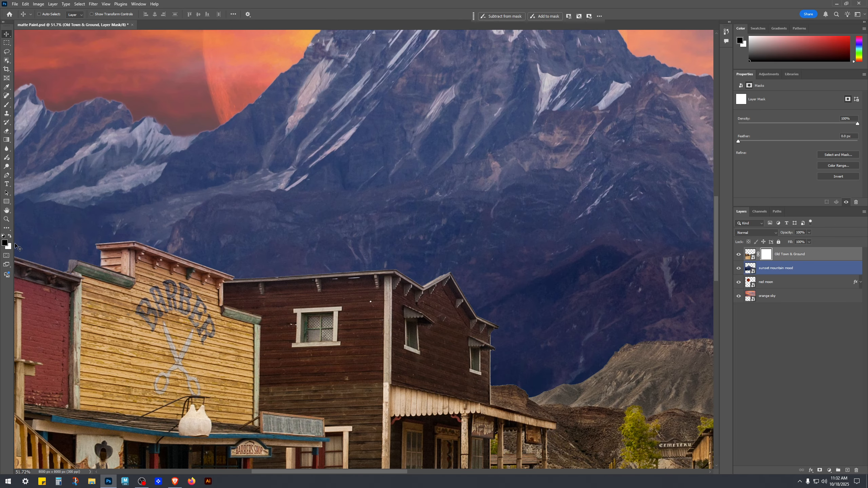
drag(292, 307, 470, 309)
key(b)
scroll(185, 266, up, 2)
scroll(187, 263, up, 6)
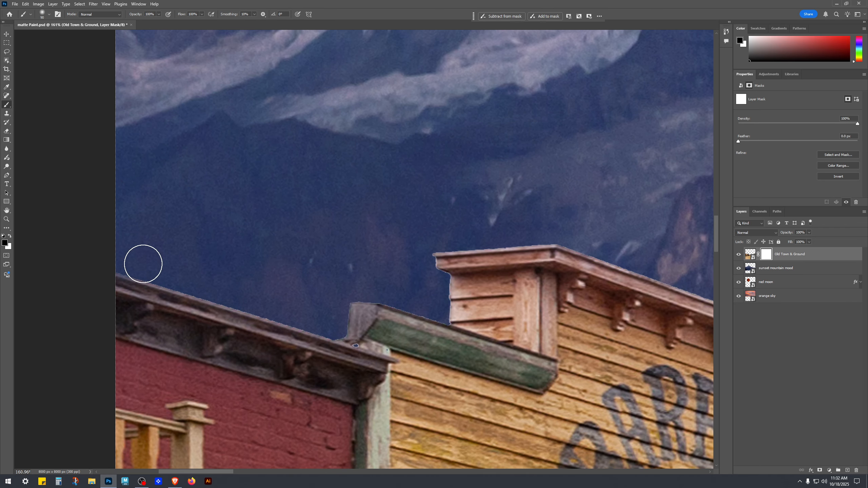
drag(281, 305, 339, 319)
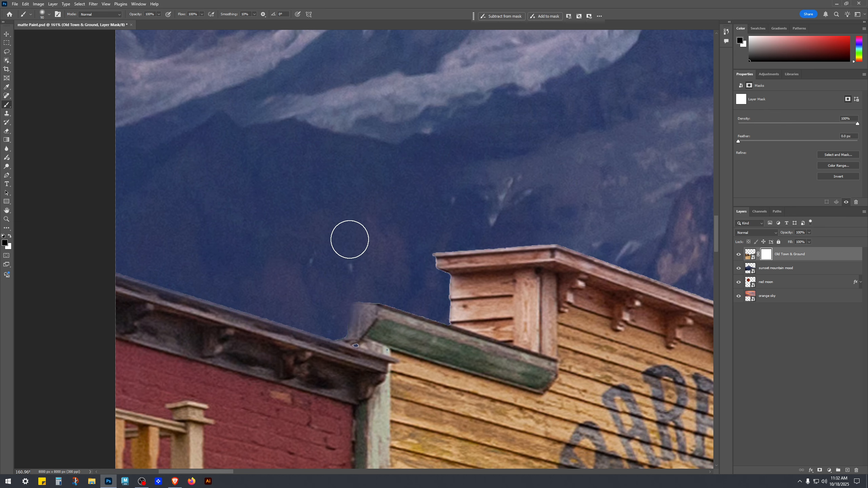
key(ctrl+z)
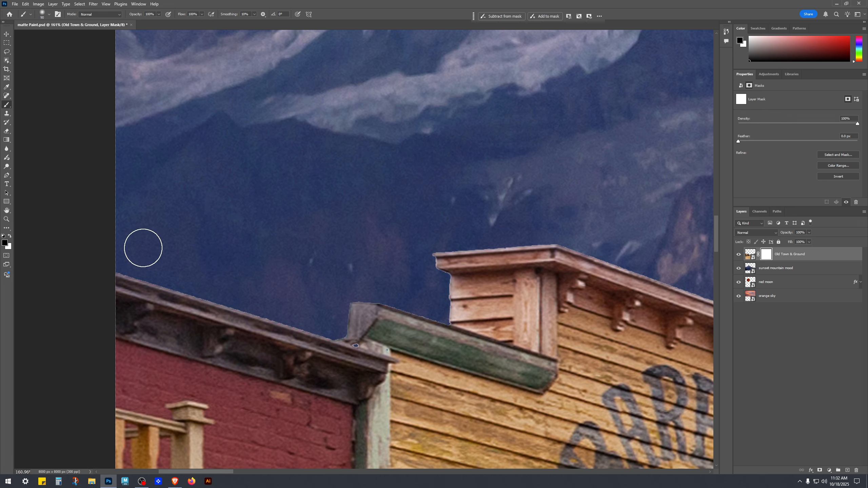
- Check the brush's size and hardness settings for masking the roof corner between the red brick building and the barber shop
scroll(331, 312, up, 1)
scroll(330, 313, up, 1)
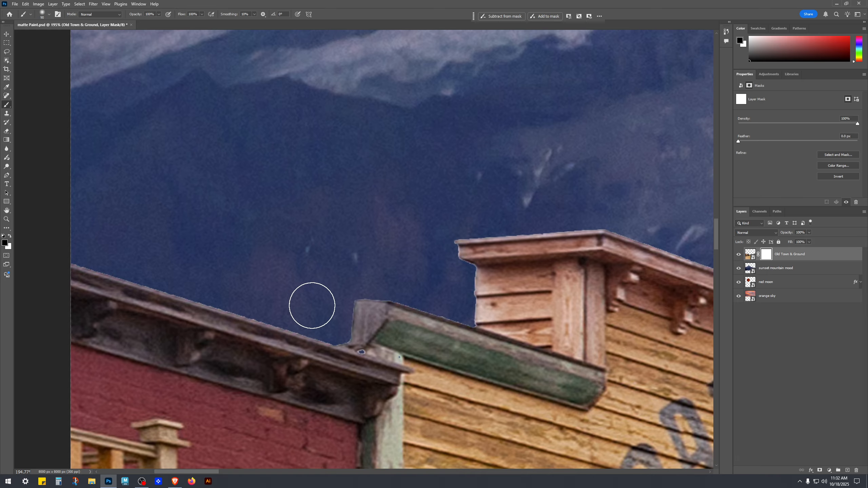
scroll(295, 311, up, 1)
mouse_move(321, 307)
mouse_down()
mouse_move(379, 327)
mouse_move(372, 310)
mouse_up()
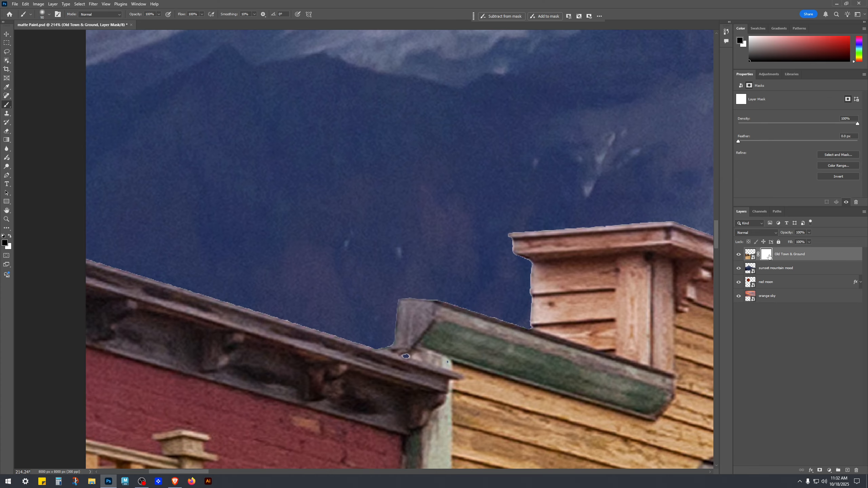
click(48, 14)
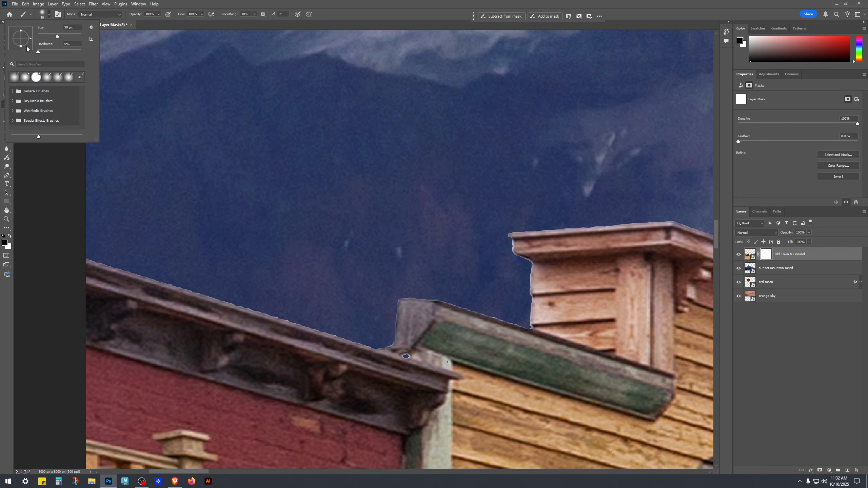
click(370, 13)
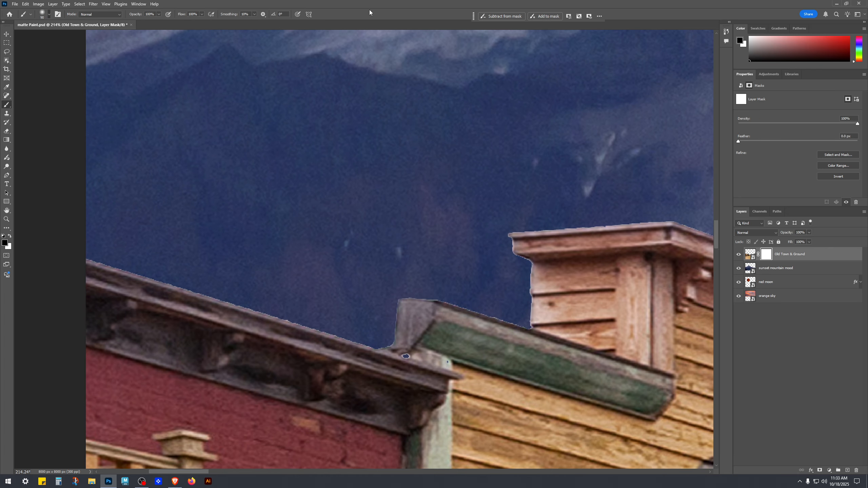